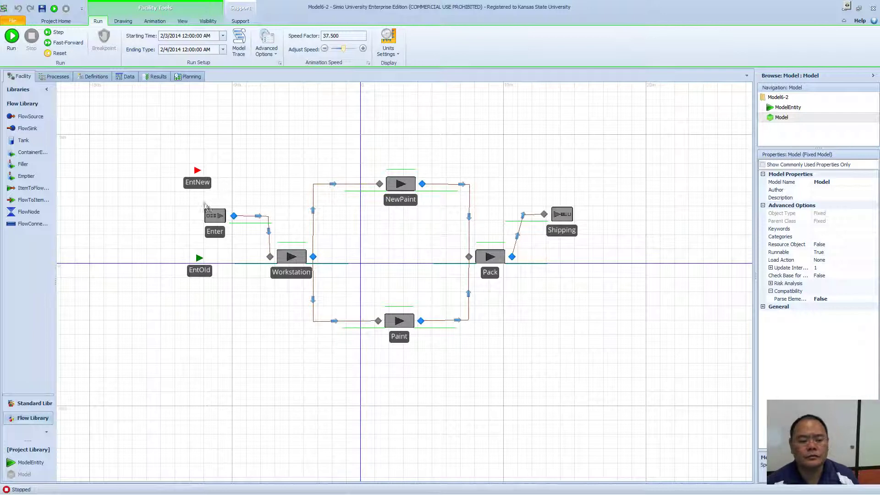
# Step: Inspect the EntOld entity's properties and compare the Sequence Old and Sequence New data tables
pyautogui.click(203, 272)
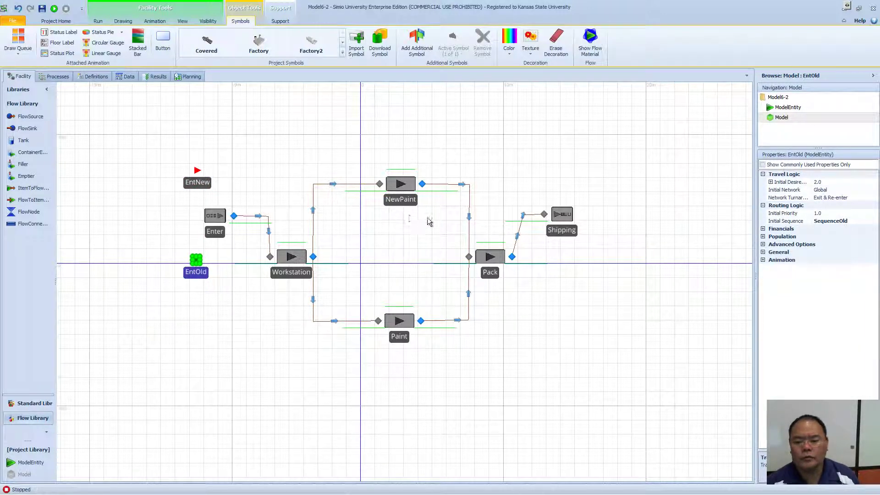
pyautogui.click(128, 78)
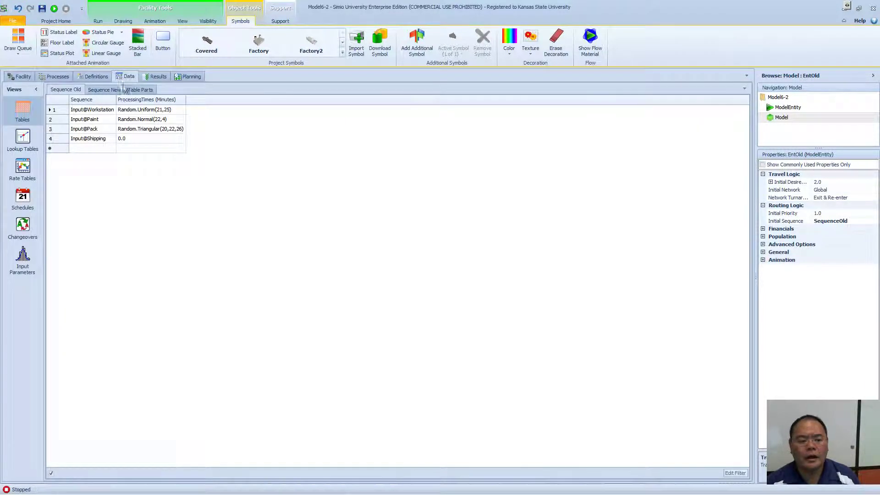
pyautogui.click(75, 93)
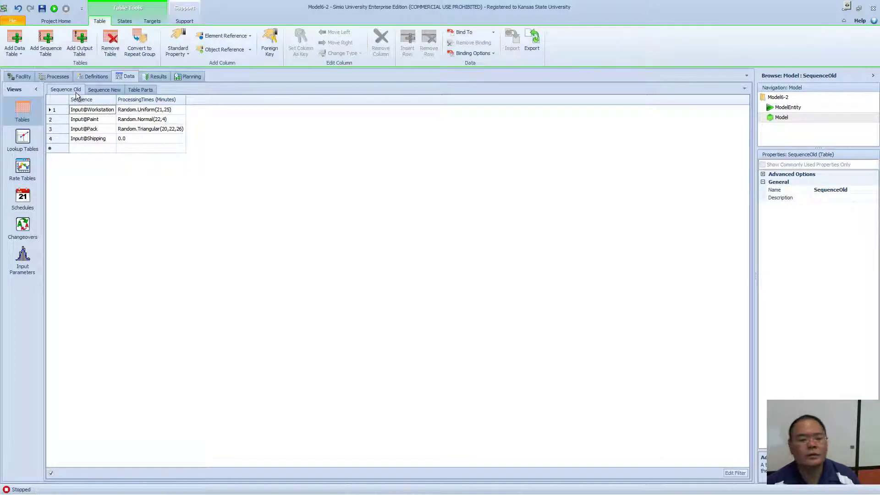
pyautogui.click(99, 92)
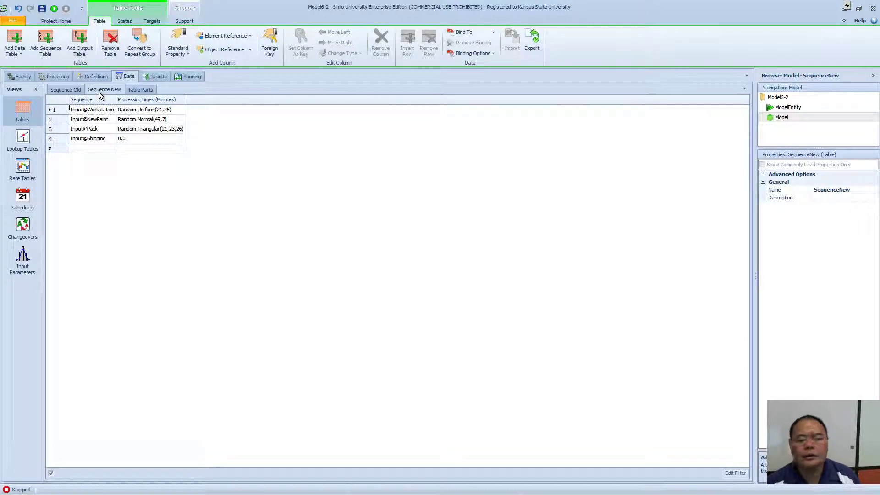
pyautogui.click(73, 91)
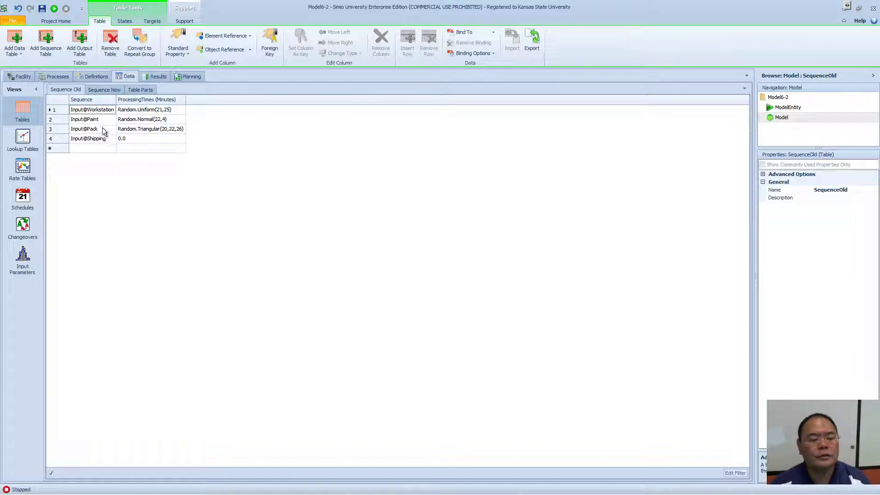
pyautogui.click(111, 91)
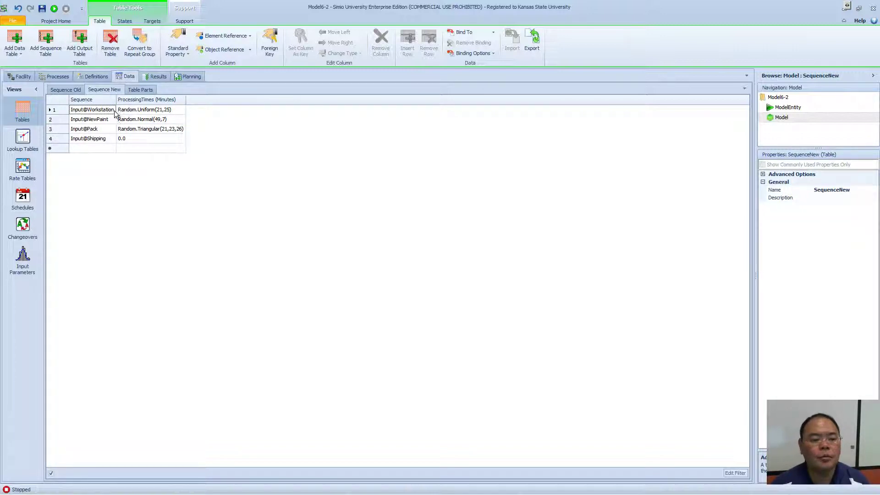
# Step: Remove the Part Seq and ProcessingTimes columns from the Table Parts data table
pyautogui.click(142, 91)
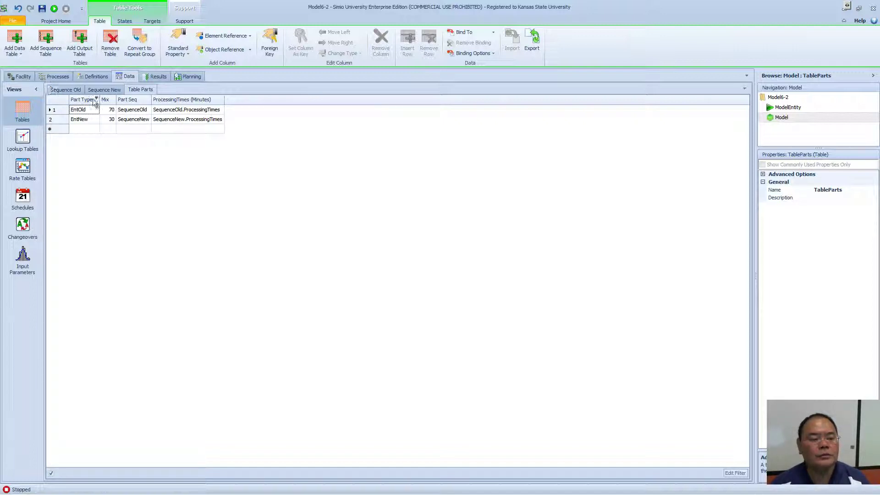
pyautogui.click(131, 100)
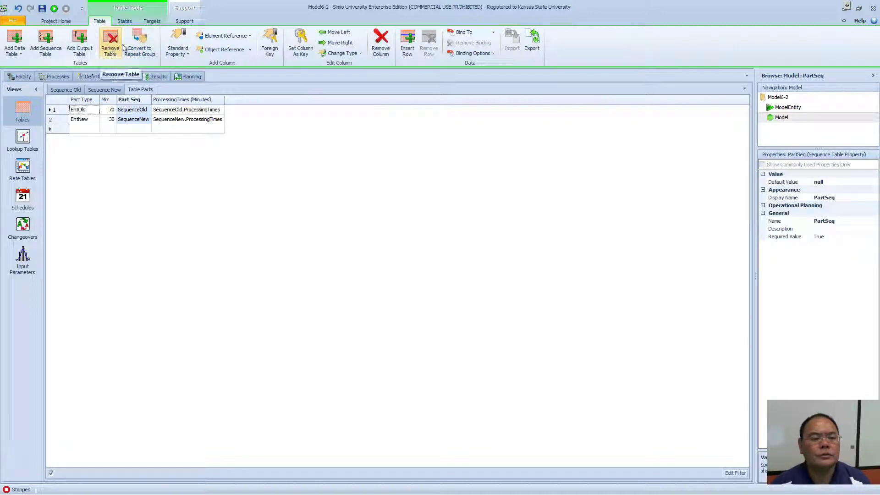
pyautogui.click(380, 42)
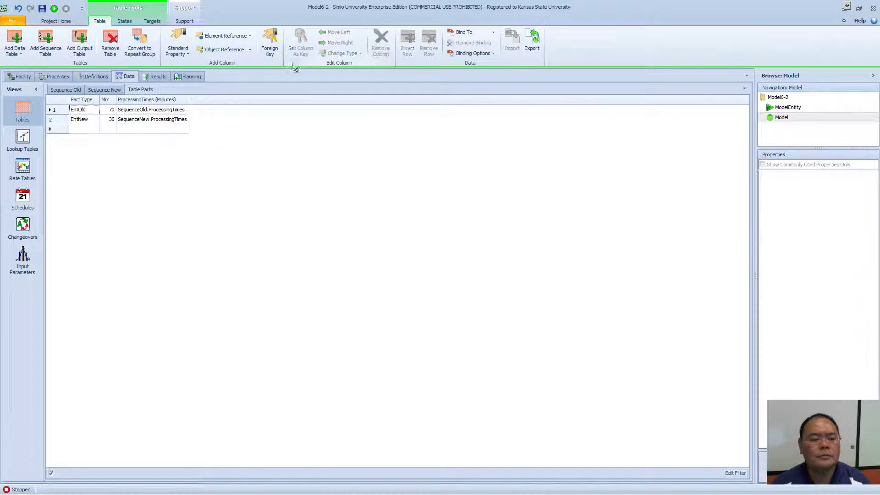
pyautogui.click(160, 102)
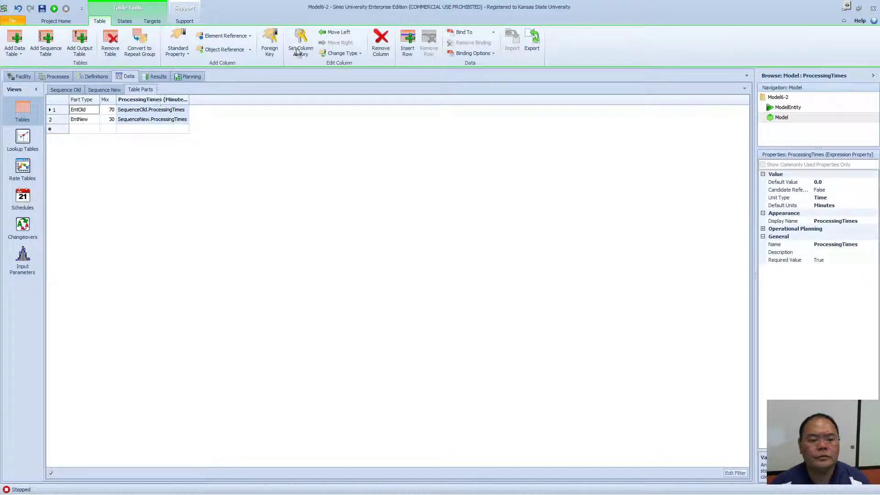
pyautogui.click(381, 42)
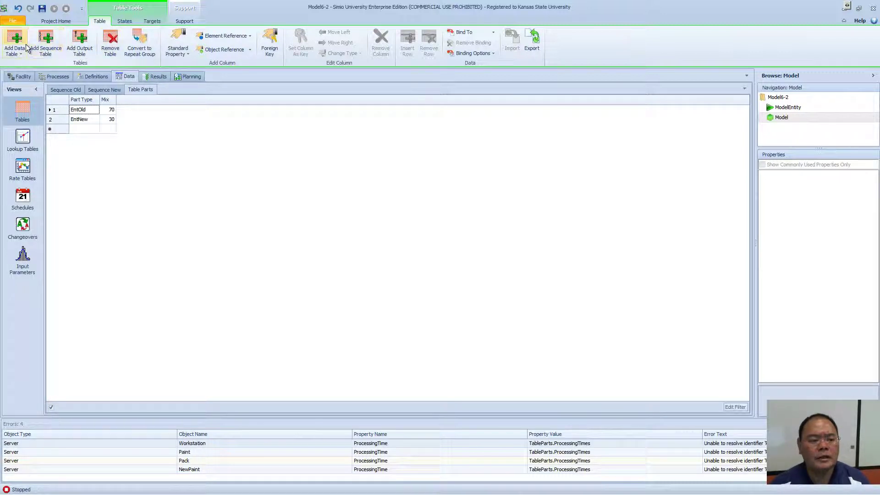
# Step: Add a new sequence table and name it EntSeq
pyautogui.click(48, 46)
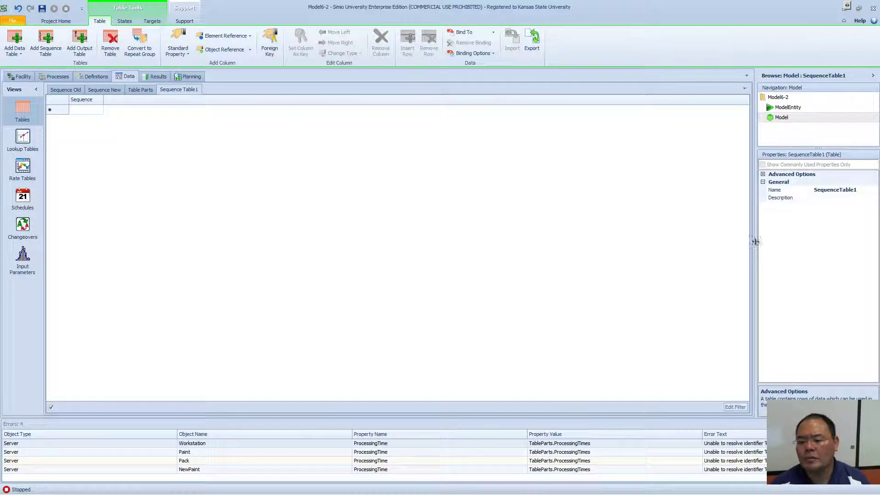
pyautogui.moveTo(753, 240); pyautogui.dragTo(636, 229)
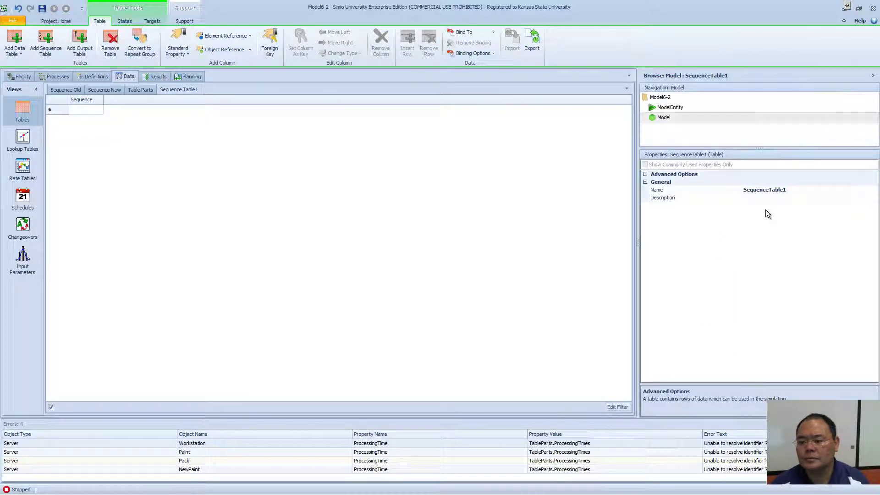
pyautogui.click(784, 191)
pyautogui.click(784, 191)
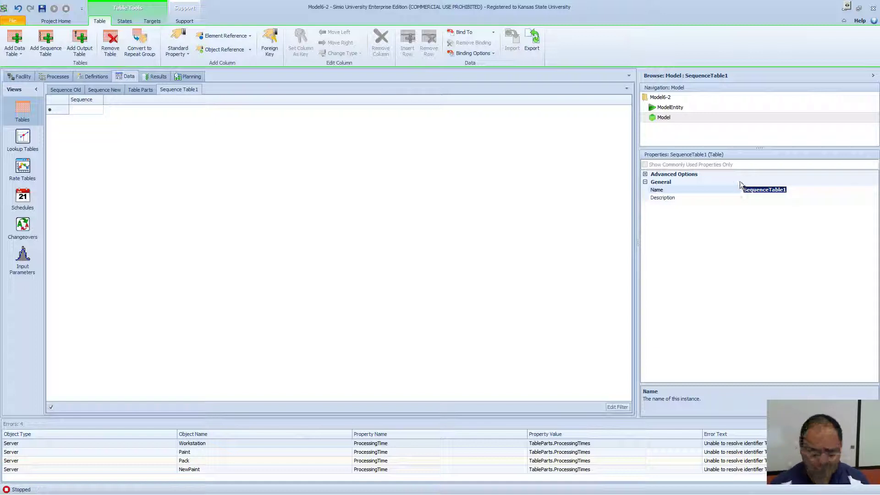
pyautogui.press('BackSpace')
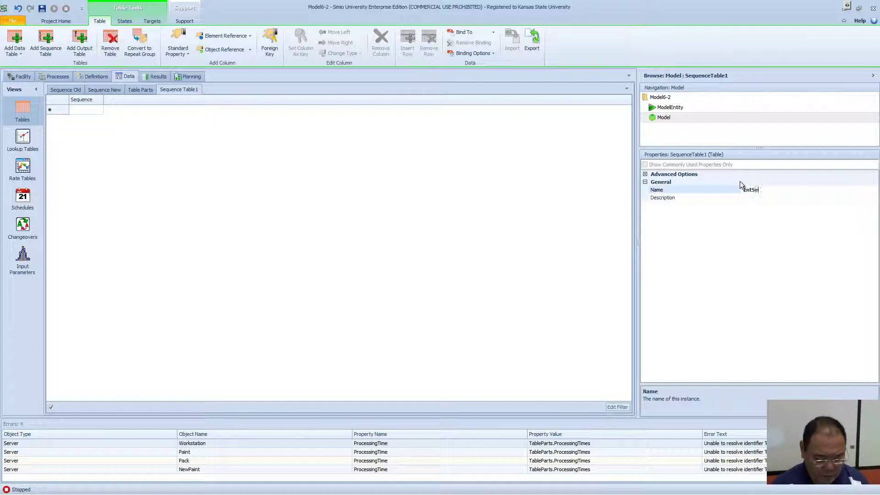
pyautogui.write('EntSeq')
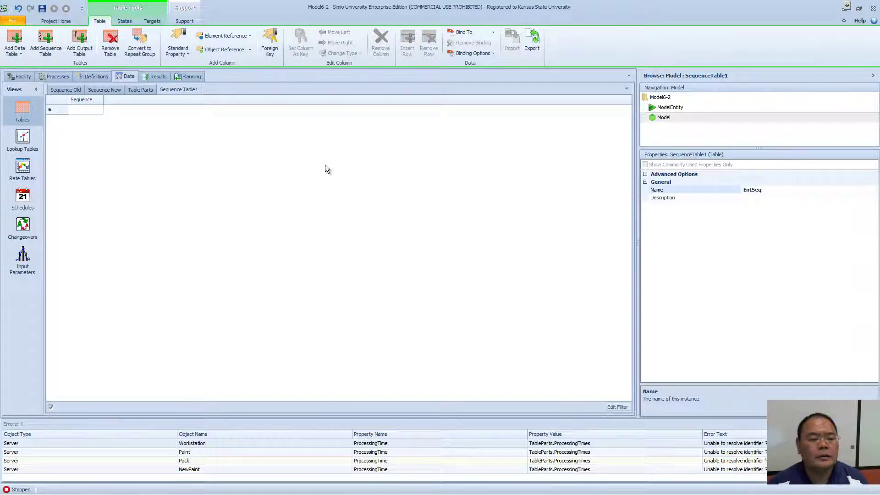
pyautogui.click(326, 169)
pyautogui.click(98, 111)
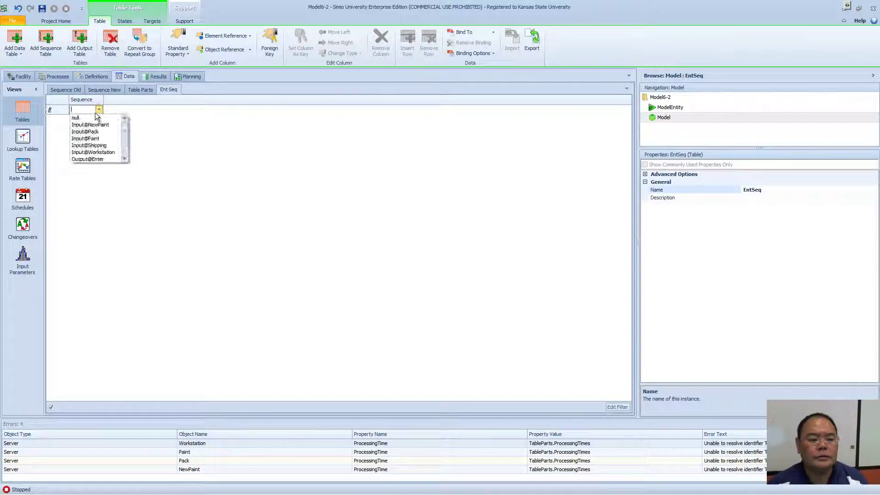
# Step: Set the Part Type column of Table Parts as the key column and widen it to show its full heading
pyautogui.click(140, 89)
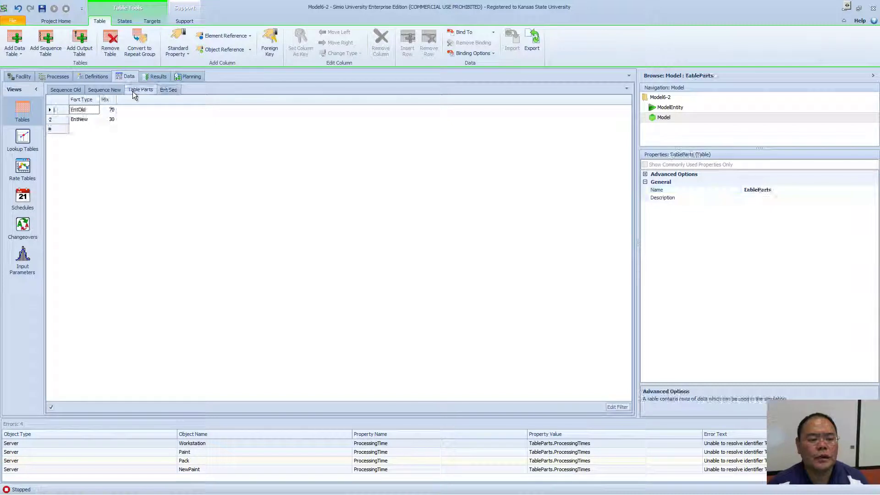
pyautogui.click(85, 99)
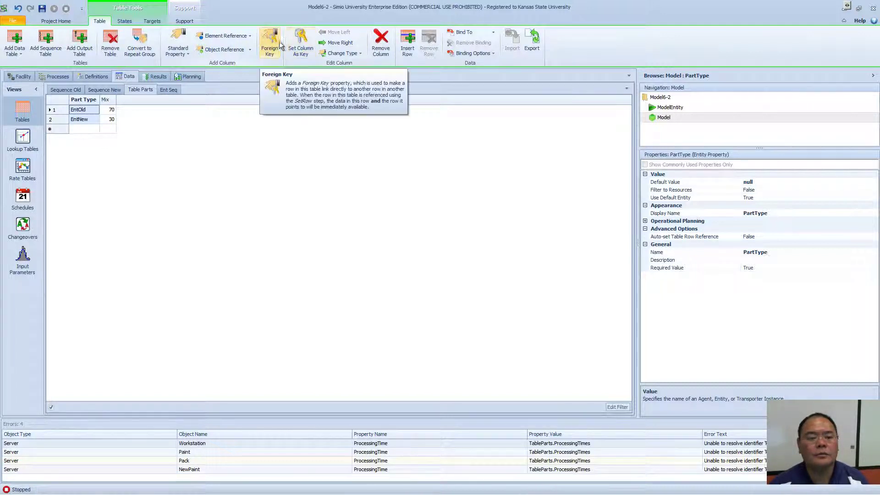
pyautogui.click(298, 45)
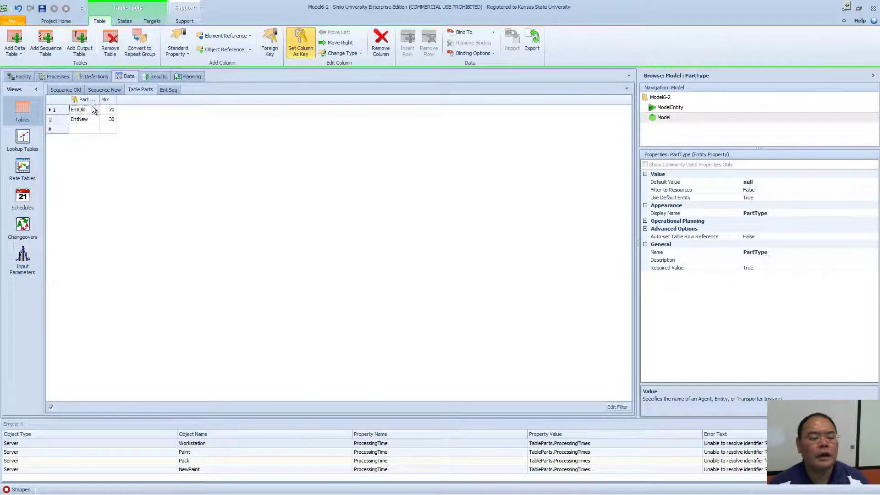
pyautogui.moveTo(100, 99); pyautogui.dragTo(113, 99)
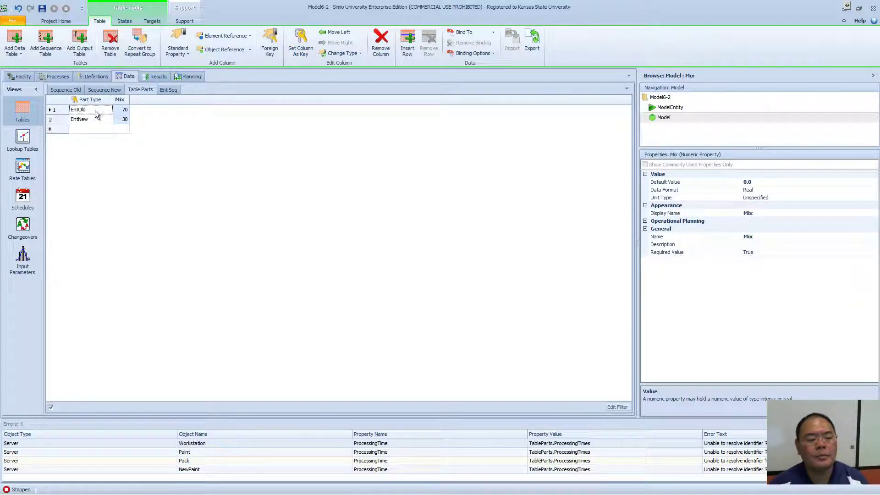
# Step: Add a foreign key column to the Ent Seq table and name it PartType
pyautogui.click(170, 91)
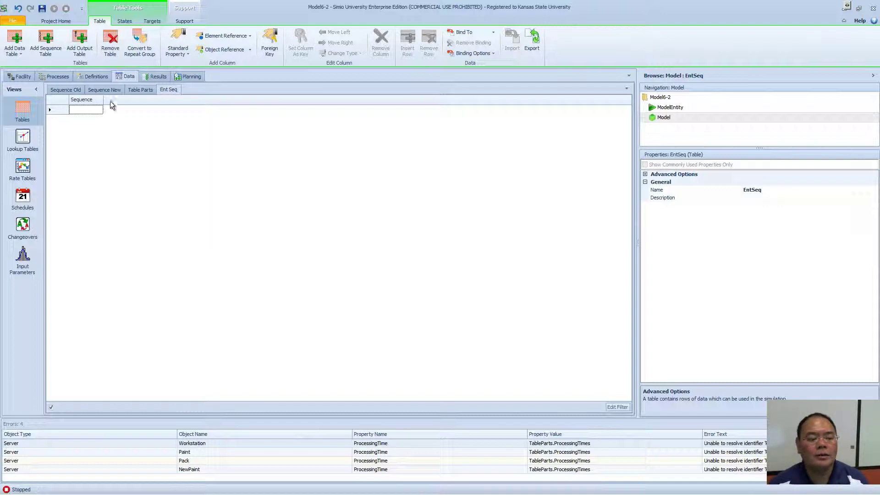
pyautogui.click(271, 46)
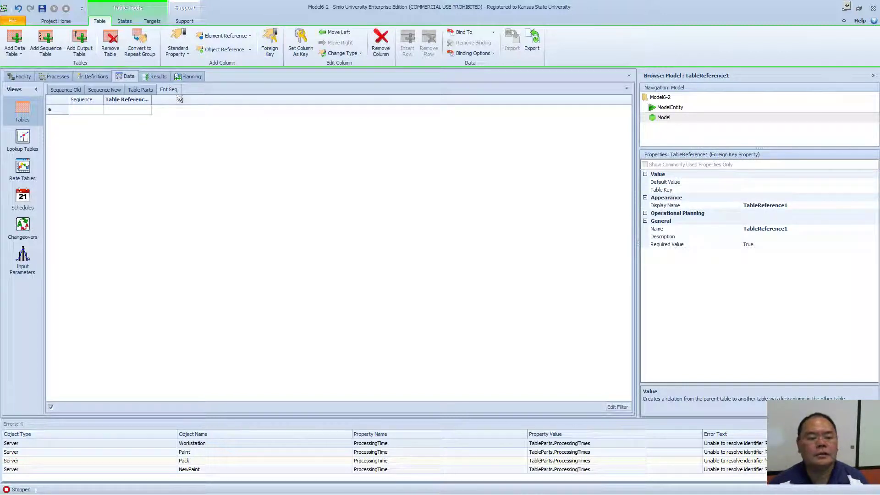
pyautogui.click(804, 229)
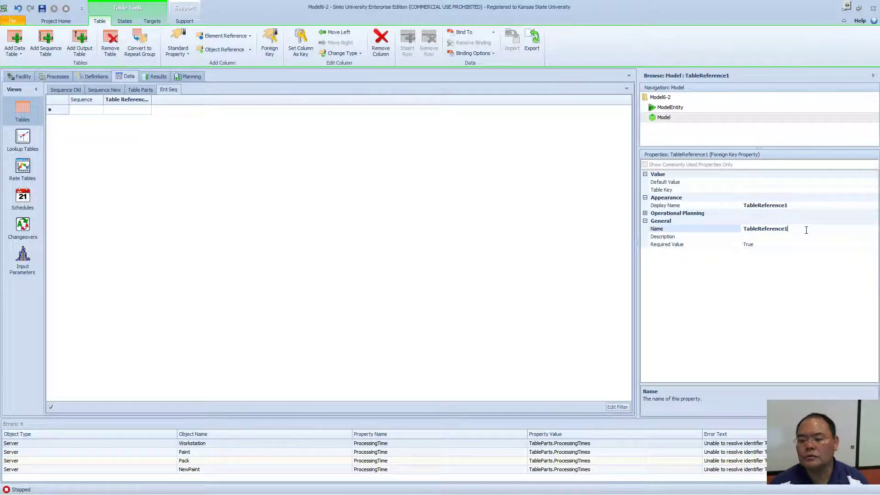
pyautogui.click(744, 231)
pyautogui.write('P')
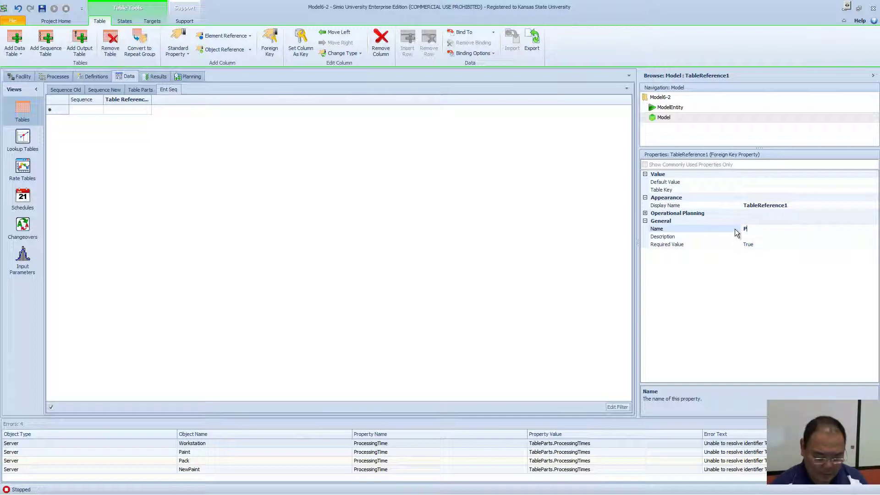
pyautogui.write('artType')
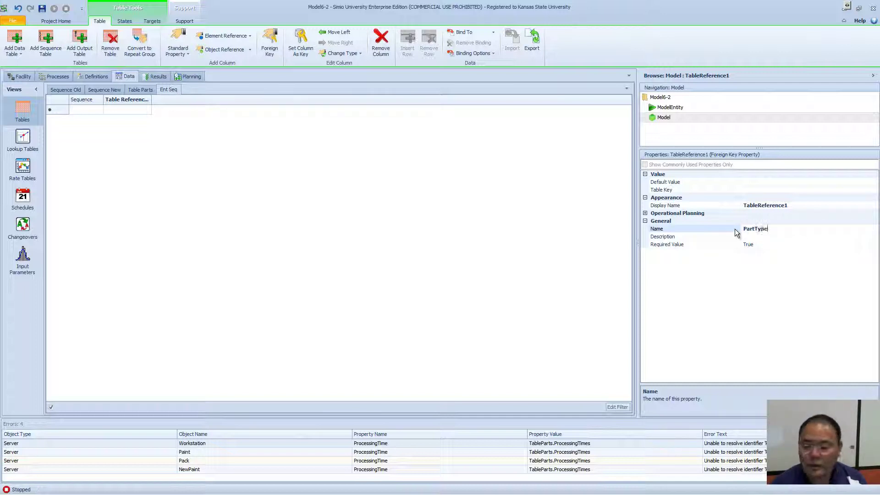
# Step: Set the table key of Ent Seq's Part Type column to TableParts.PartType
pyautogui.click(795, 189)
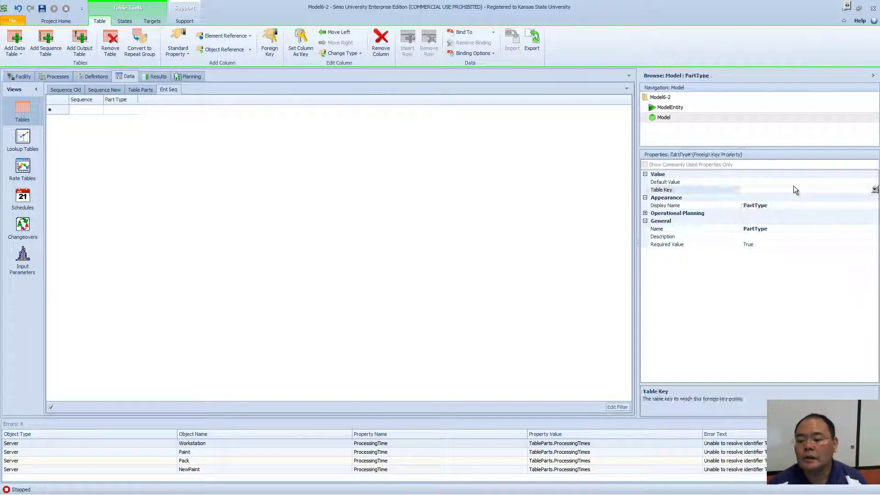
pyautogui.click(874, 190)
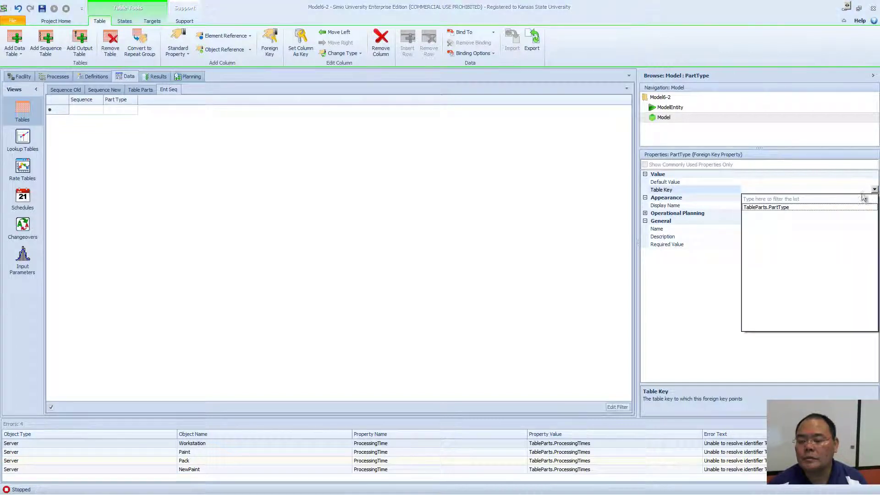
pyautogui.click(808, 208)
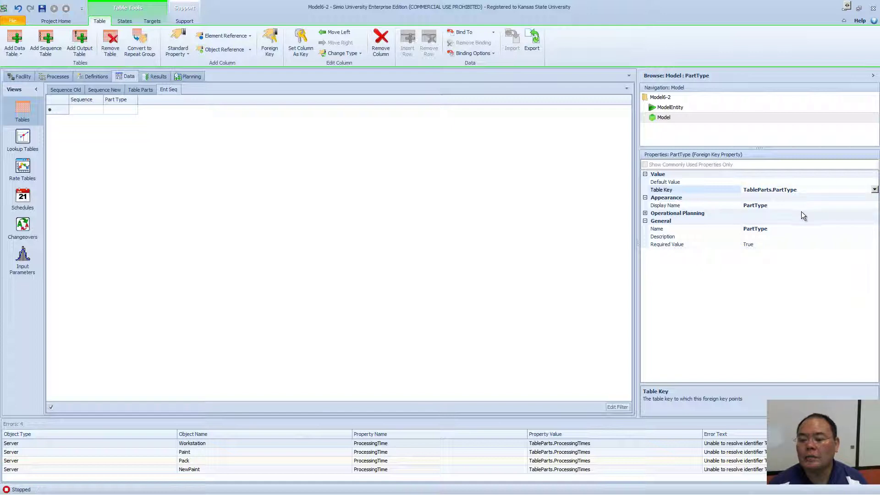
pyautogui.click(189, 132)
pyautogui.click(119, 100)
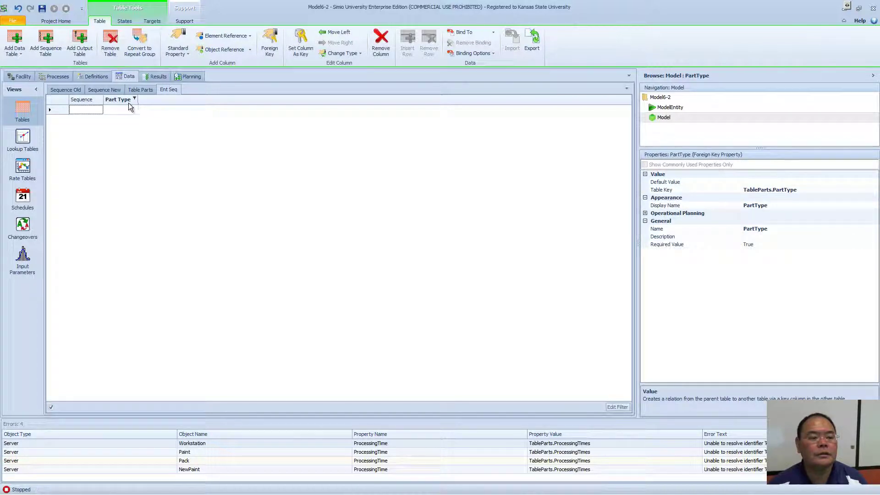
pyautogui.click(813, 189)
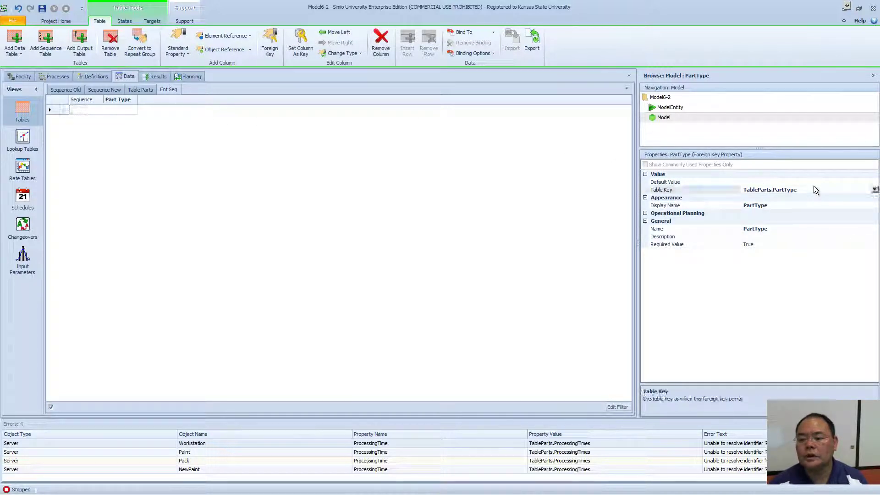
# Step: Widen the Part Type column in Ent Seq and move it ahead of the Sequence column
pyautogui.moveTo(139, 97); pyautogui.dragTo(151, 101)
pyautogui.click(138, 100)
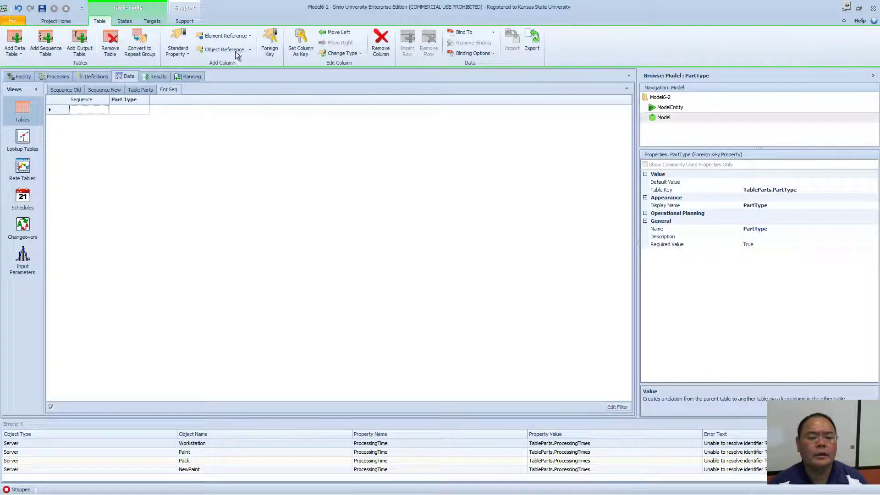
pyautogui.click(323, 37)
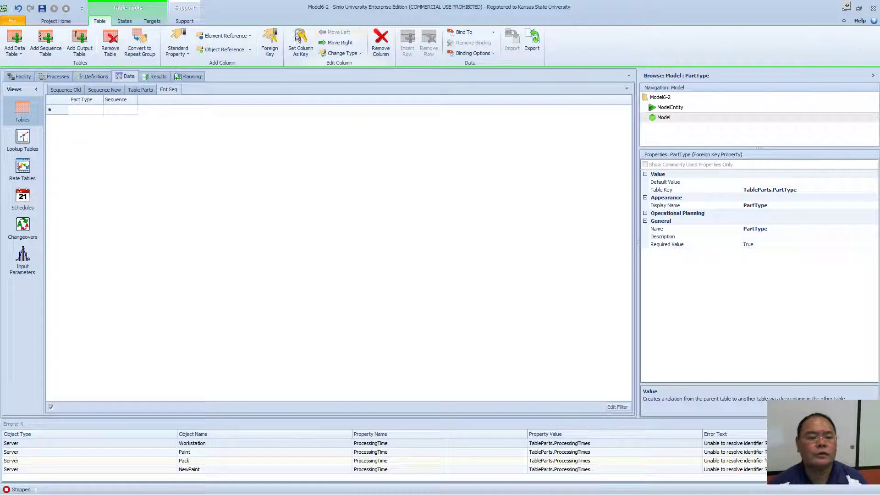
# Step: Fill the first two Ent Seq rows with part type EntOld and sequences Input@Workstation and Input@Paint
pyautogui.click(86, 111)
pyautogui.click(98, 110)
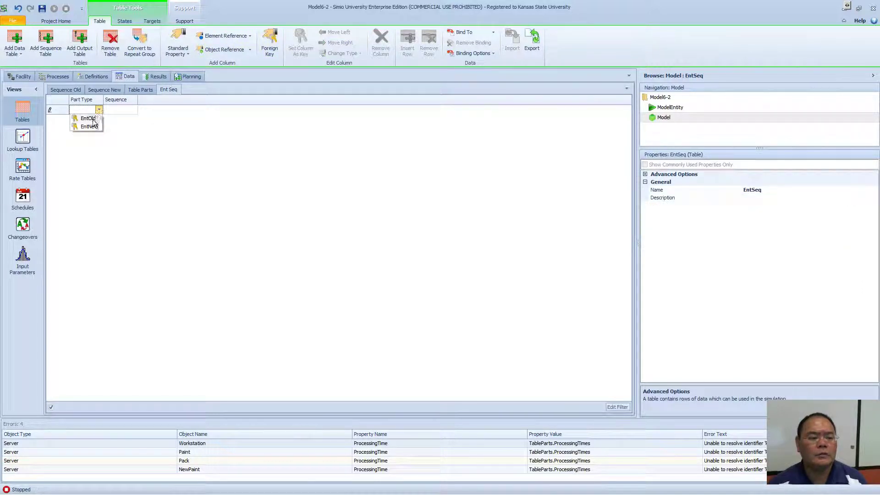
pyautogui.click(92, 118)
pyautogui.click(123, 109)
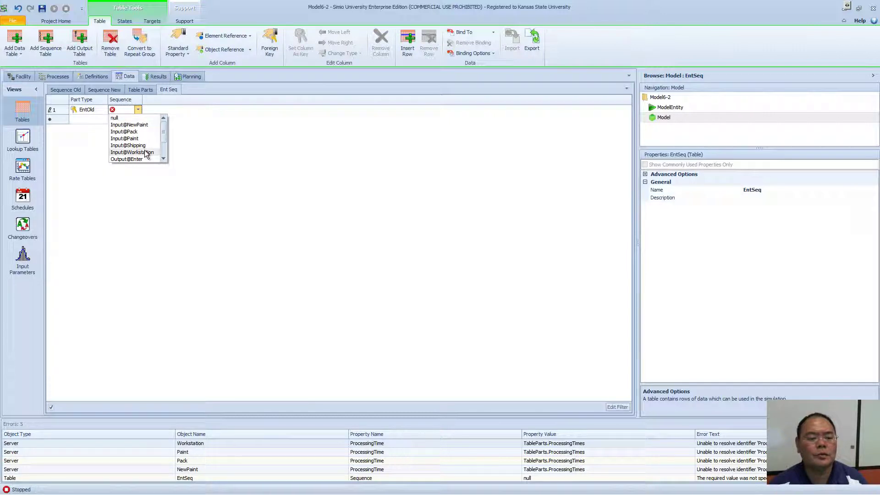
pyautogui.click(145, 152)
pyautogui.click(95, 119)
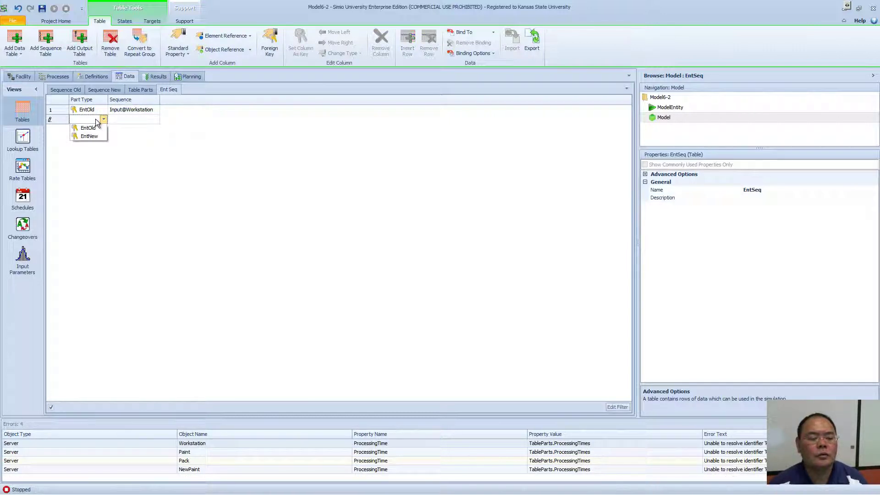
pyautogui.click(88, 128)
pyautogui.click(130, 119)
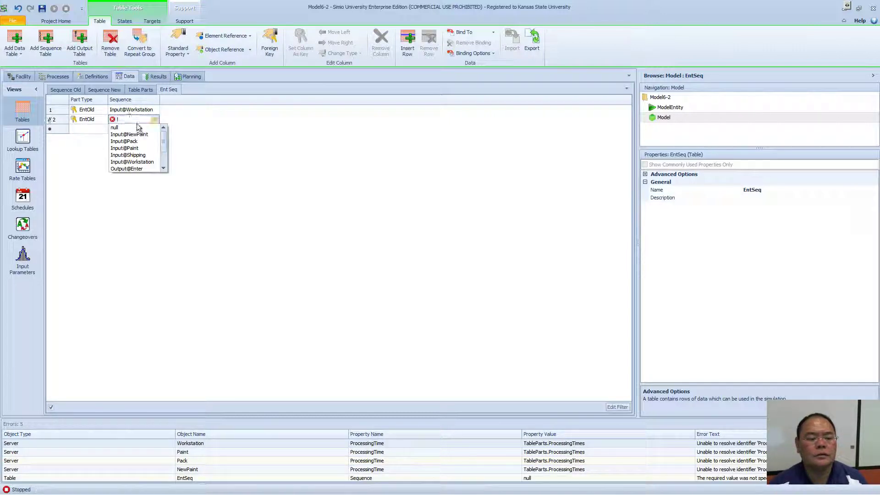
pyautogui.click(125, 148)
# Step: Add two more EntOld rows to Ent Seq with sequences Input@Pack and Input@Shipping
pyautogui.click(97, 129)
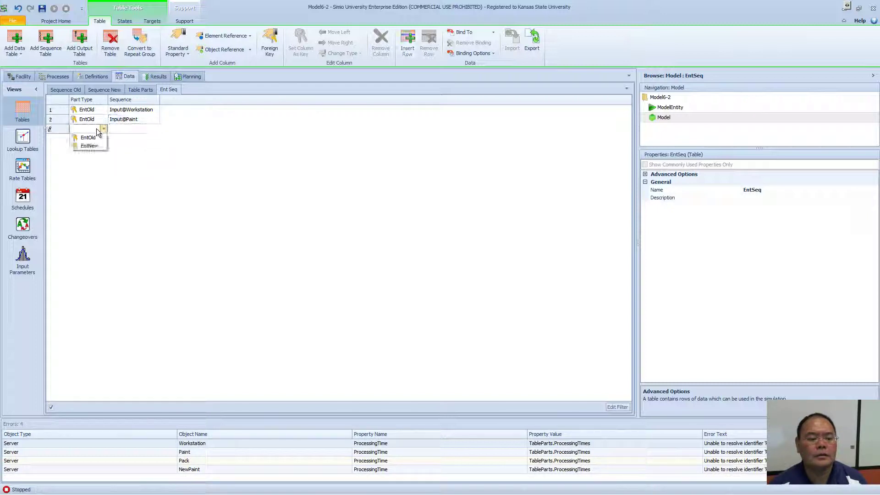
pyautogui.click(88, 138)
pyautogui.click(130, 129)
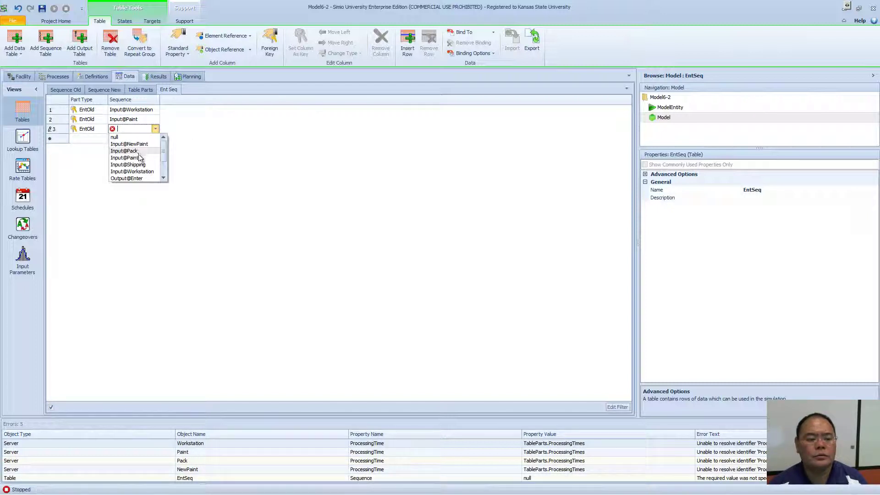
pyautogui.click(137, 152)
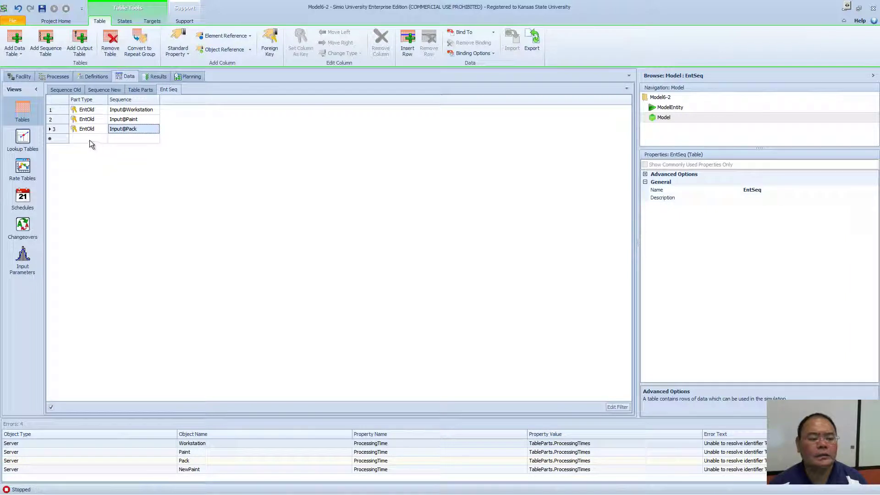
pyautogui.click(89, 139)
pyautogui.click(88, 147)
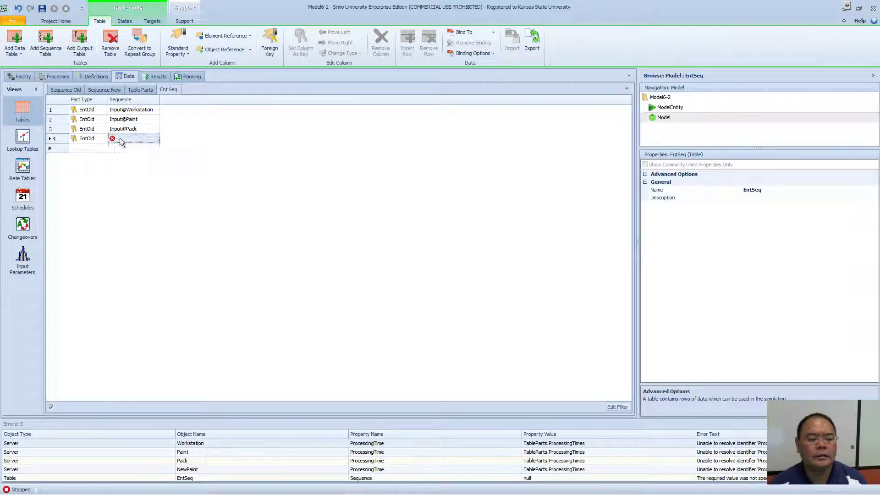
pyautogui.click(124, 138)
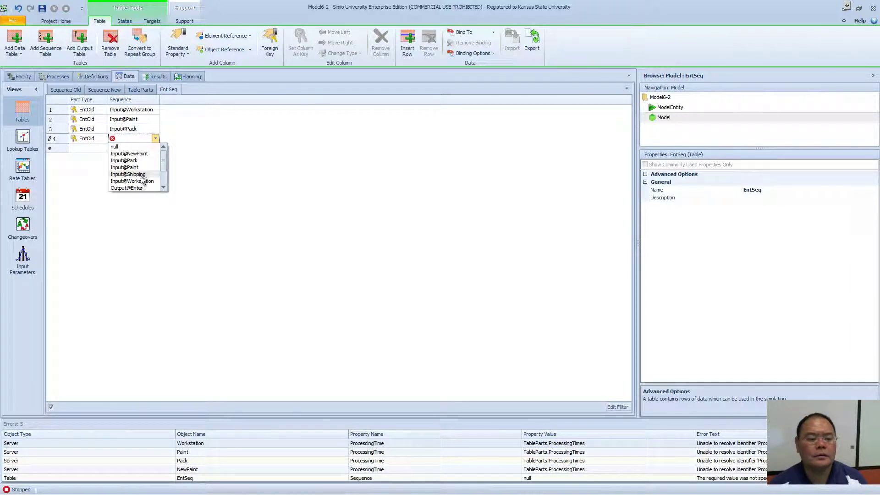
pyautogui.click(138, 174)
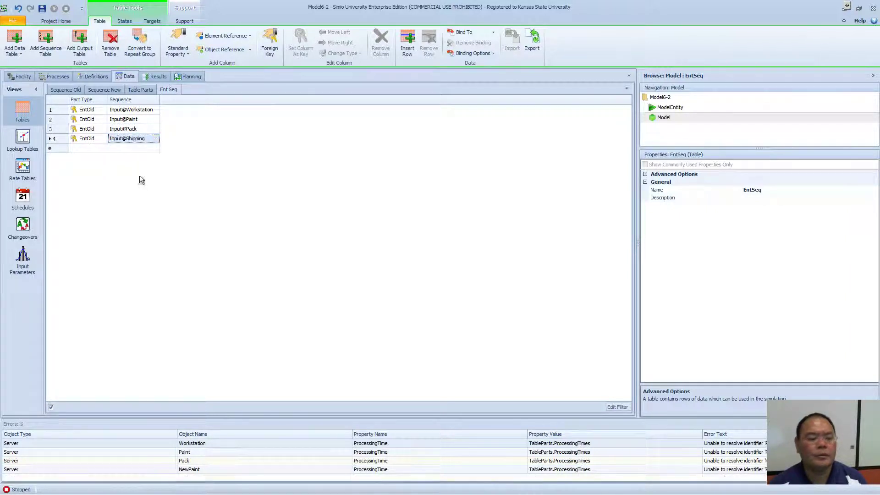
# Step: Add two EntNew rows to Ent Seq with sequences Input@Workstation and Input@NewPaint
pyautogui.click(101, 149)
pyautogui.click(92, 165)
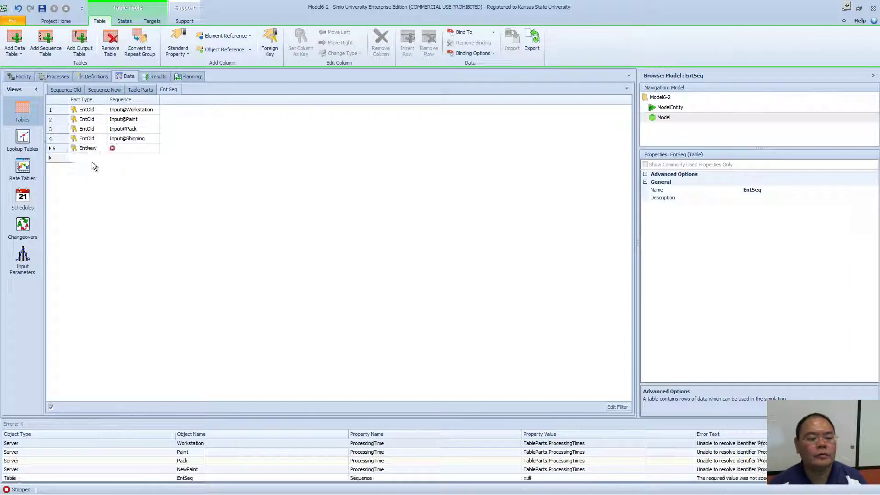
pyautogui.click(121, 149)
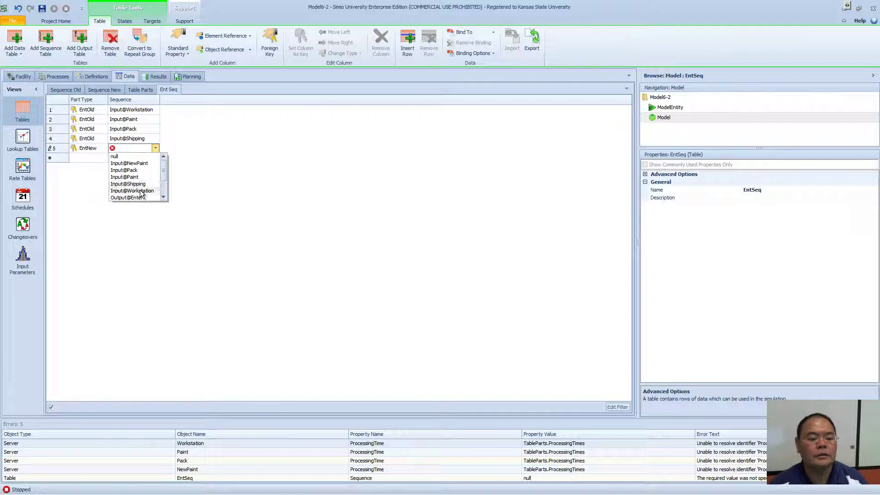
pyautogui.click(138, 191)
pyautogui.click(98, 158)
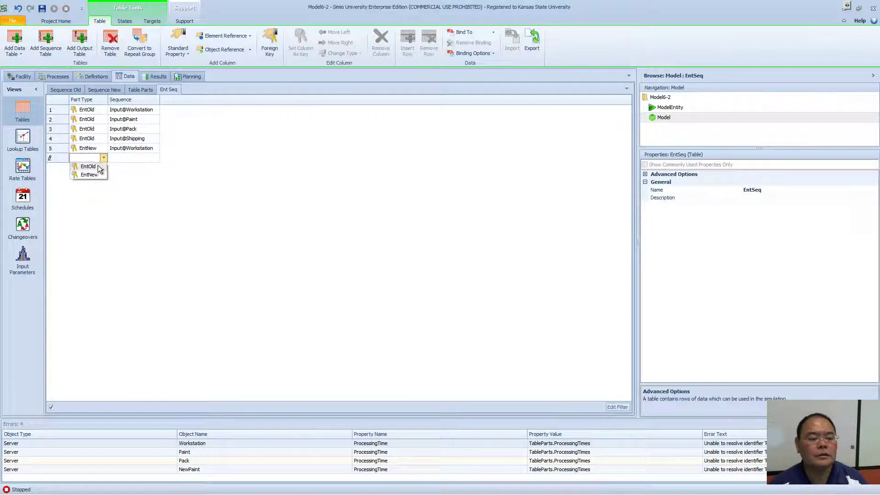
pyautogui.click(94, 174)
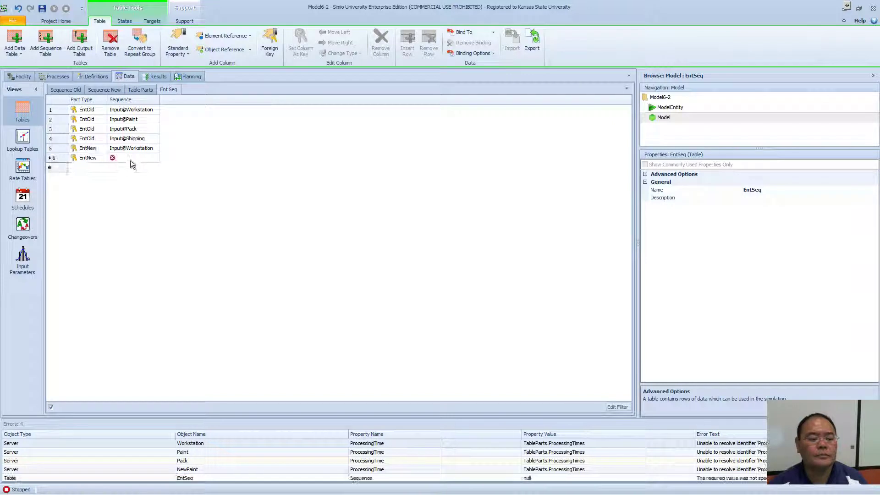
pyautogui.click(131, 158)
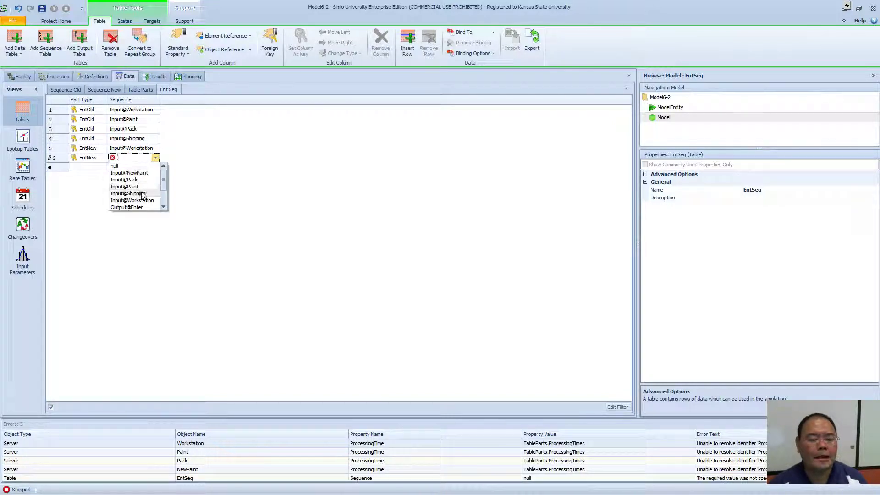
pyautogui.click(141, 173)
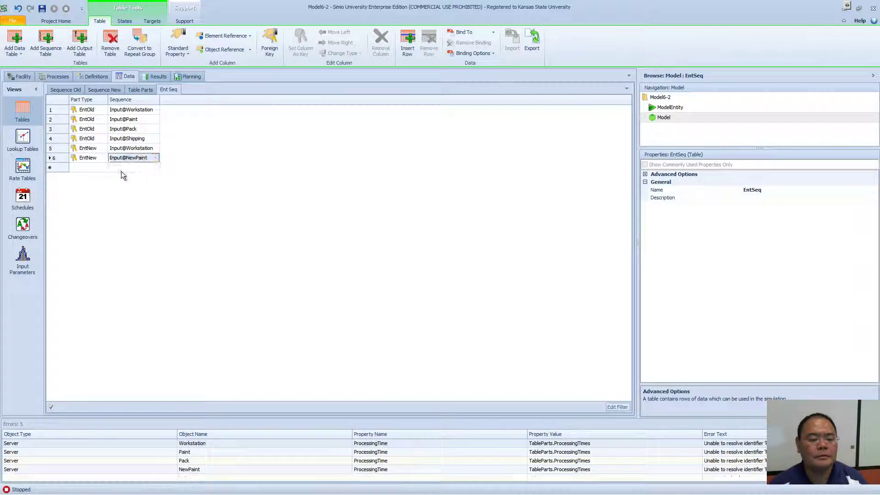
# Step: Complete the EntNew route in Ent Seq with two more rows for Input@Pack and Input@Shipping
pyautogui.click(94, 172)
pyautogui.click(93, 182)
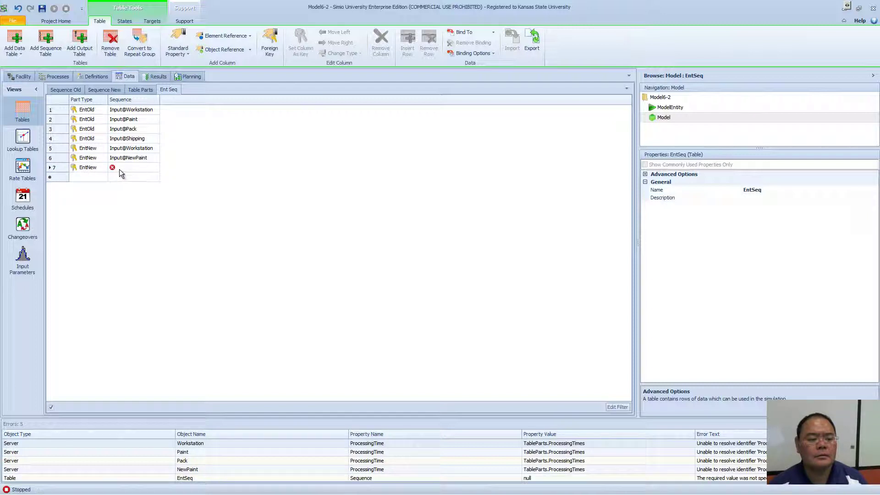
pyautogui.click(119, 169)
pyautogui.click(123, 188)
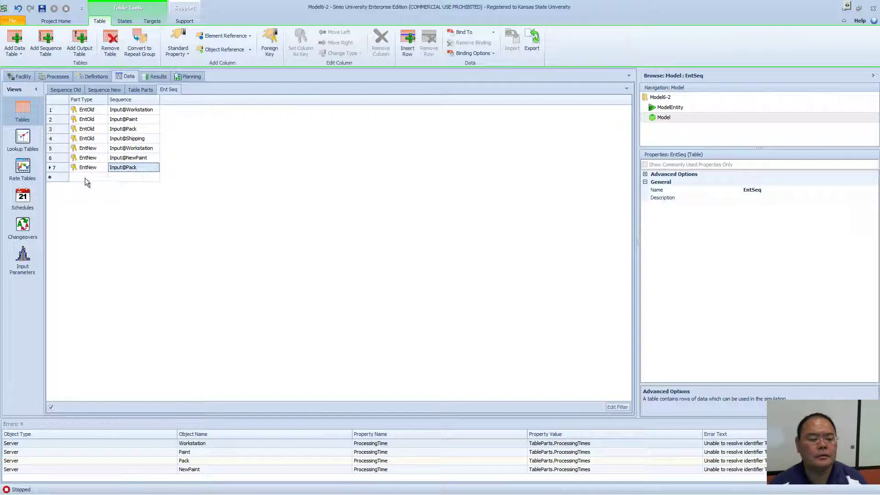
pyautogui.click(84, 179)
pyautogui.click(91, 193)
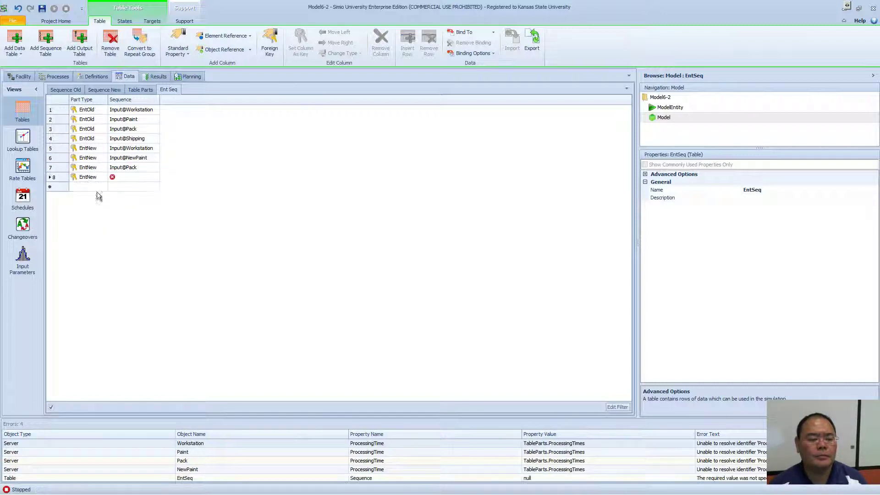
pyautogui.click(123, 181)
pyautogui.click(141, 217)
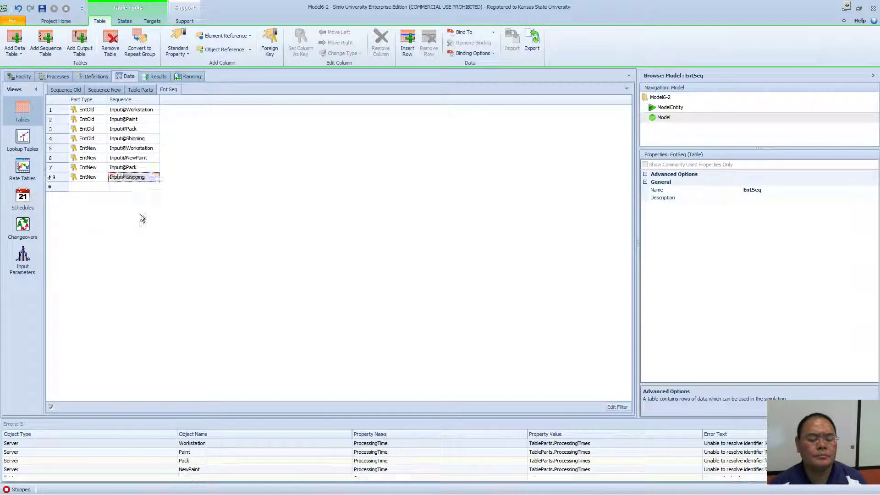
pyautogui.press('Return')
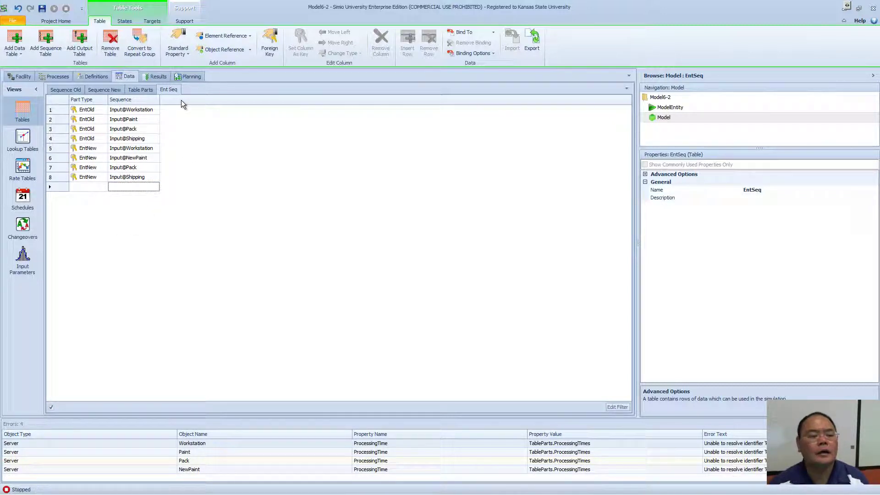
# Step: Check the columns of Sequence Old and Sequence New, and add an expression column named ProcessingTimes to Ent Seq
pyautogui.click(101, 89)
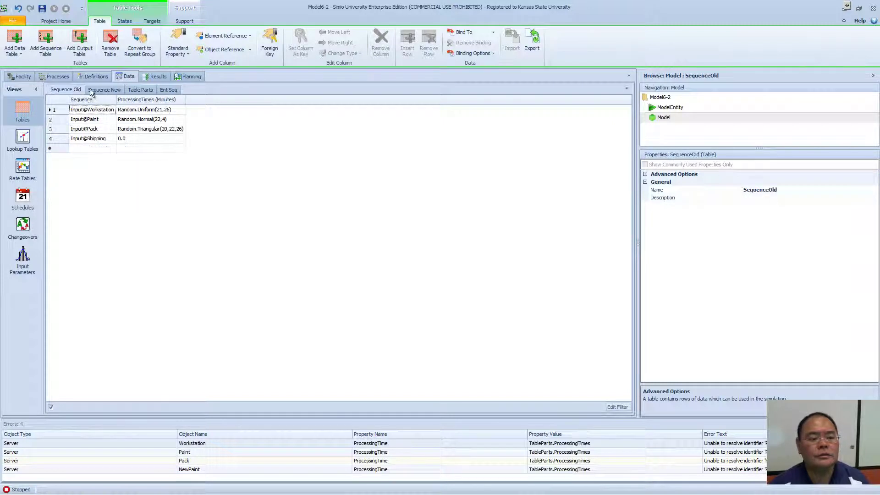
pyautogui.click(69, 89)
pyautogui.click(100, 88)
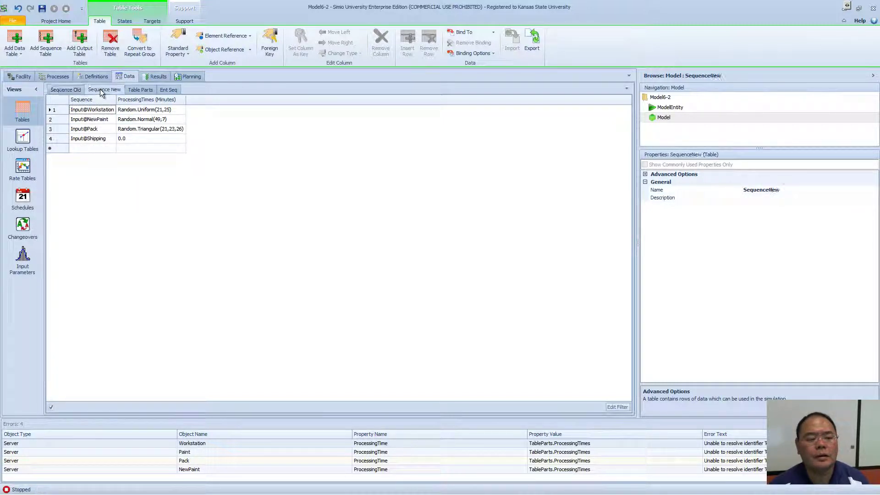
pyautogui.click(166, 90)
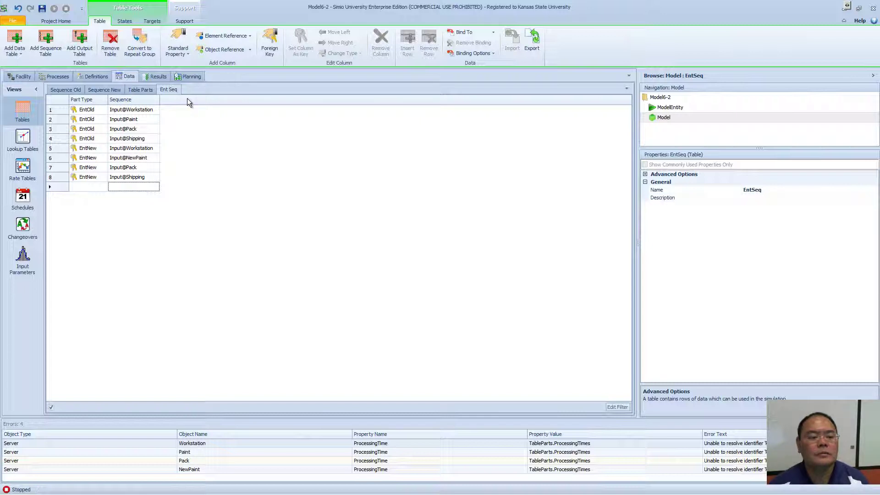
pyautogui.click(181, 50)
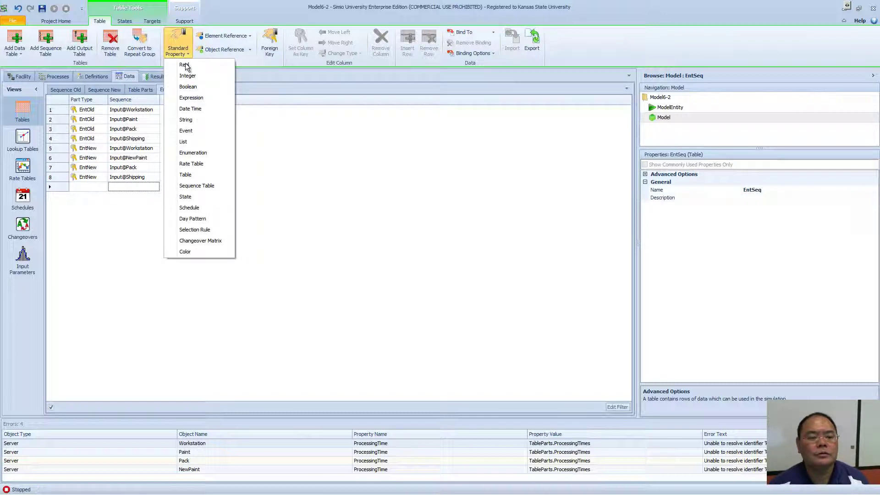
pyautogui.click(191, 99)
pyautogui.click(800, 235)
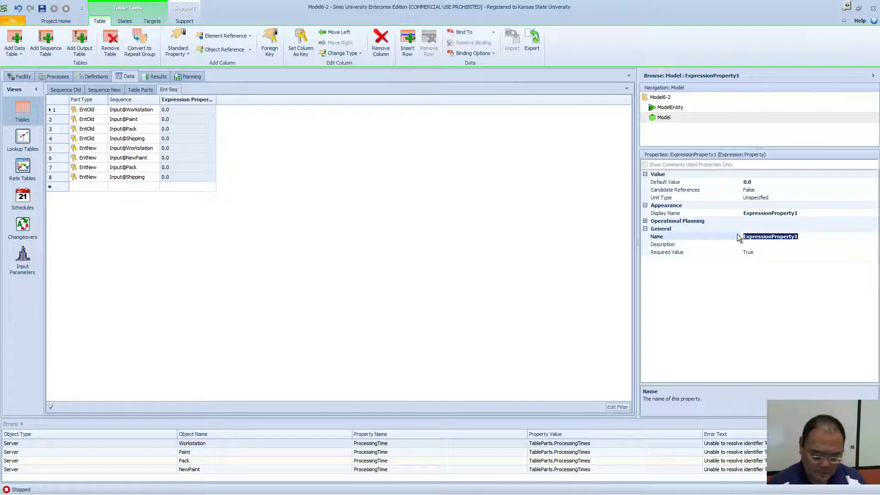
pyautogui.write('Process')
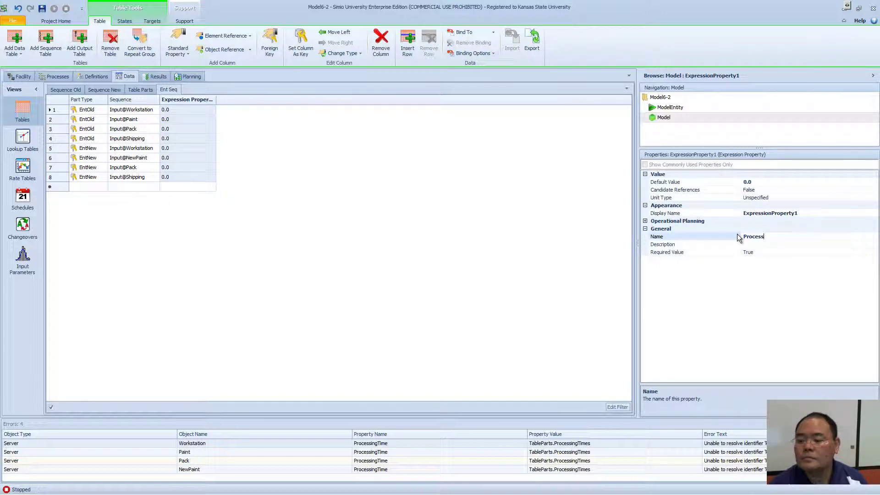
pyautogui.write('ingTimes')
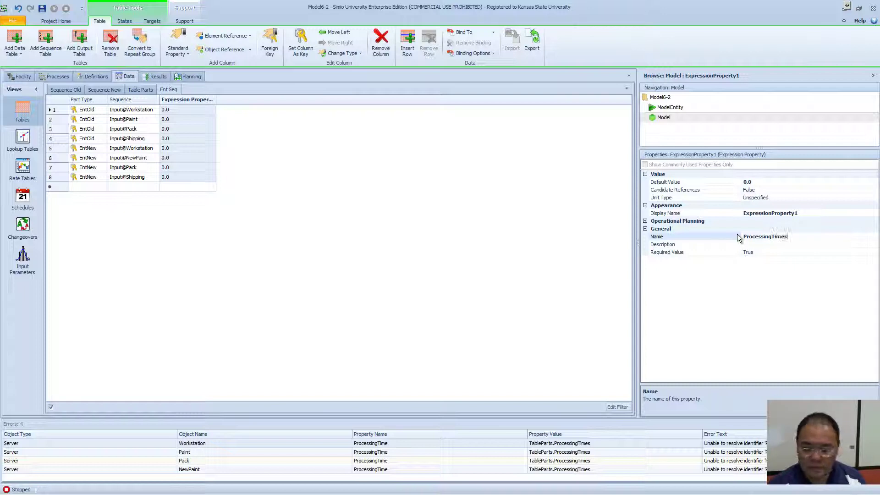
pyautogui.press('Return')
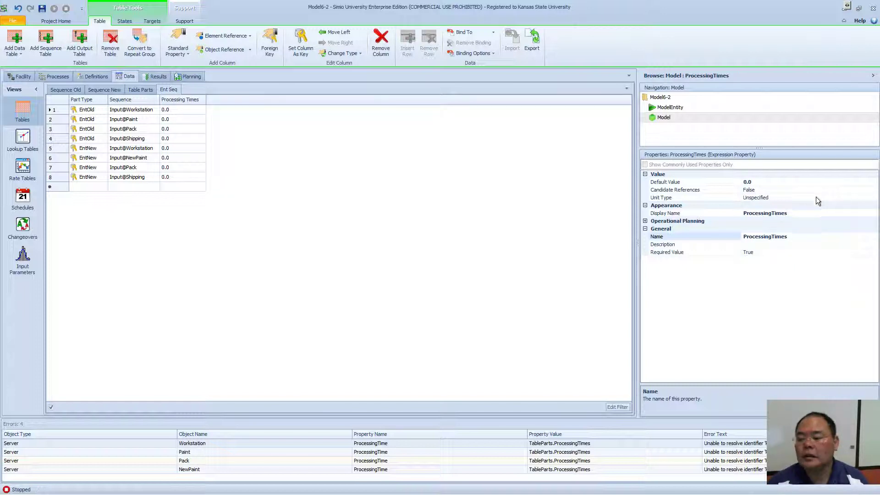
# Step: Set the ProcessingTimes column's unit type to Time and its default units to Minutes
pyautogui.click(849, 197)
pyautogui.click(874, 198)
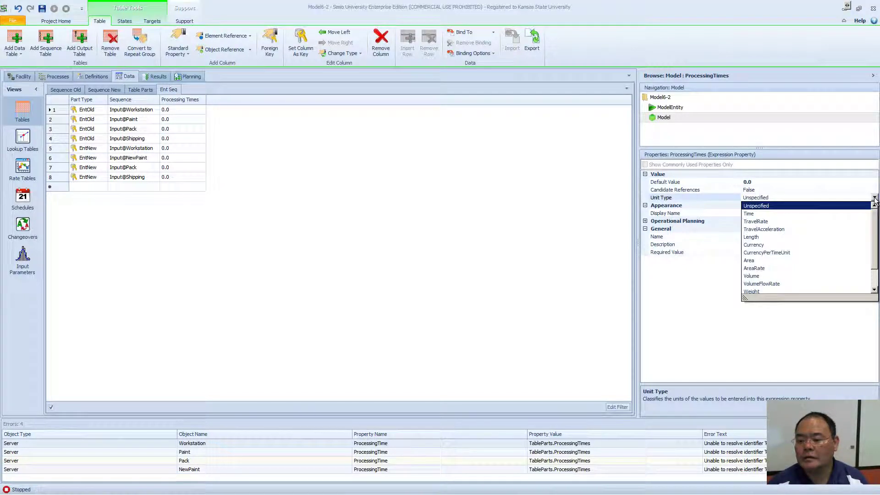
pyautogui.click(782, 215)
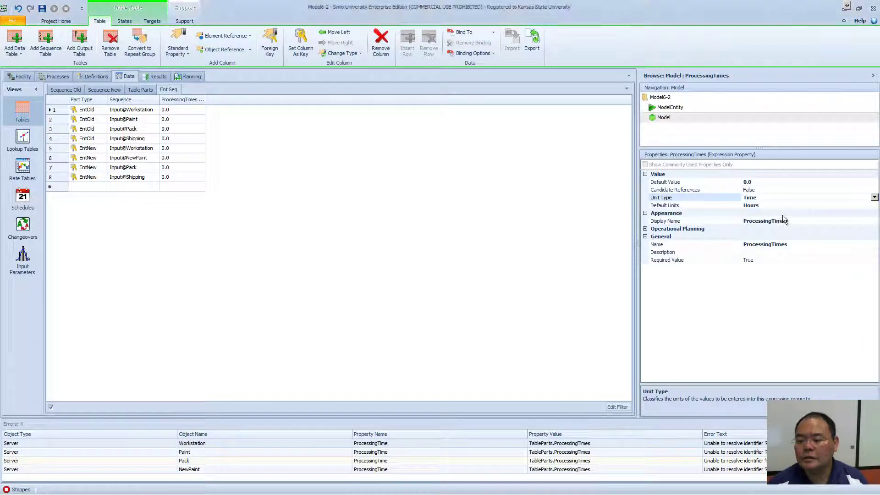
pyautogui.click(806, 206)
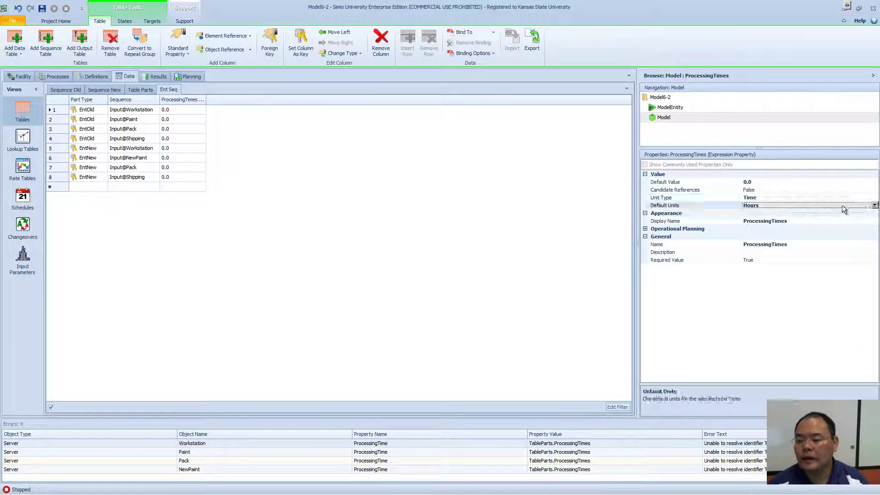
pyautogui.click(874, 205)
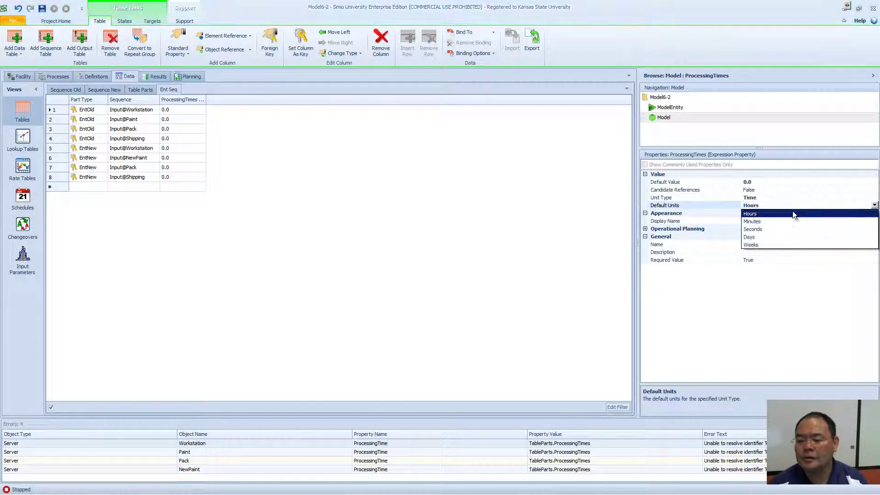
pyautogui.click(755, 222)
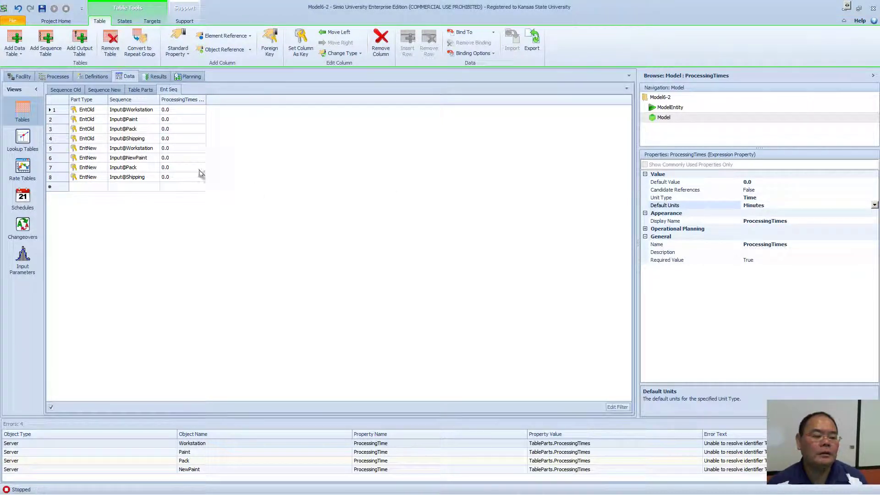
# Step: Copy the four processing times from Sequence Old into the ProcessingTimes cells of the EntOld rows in Ent Seq
pyautogui.click(66, 90)
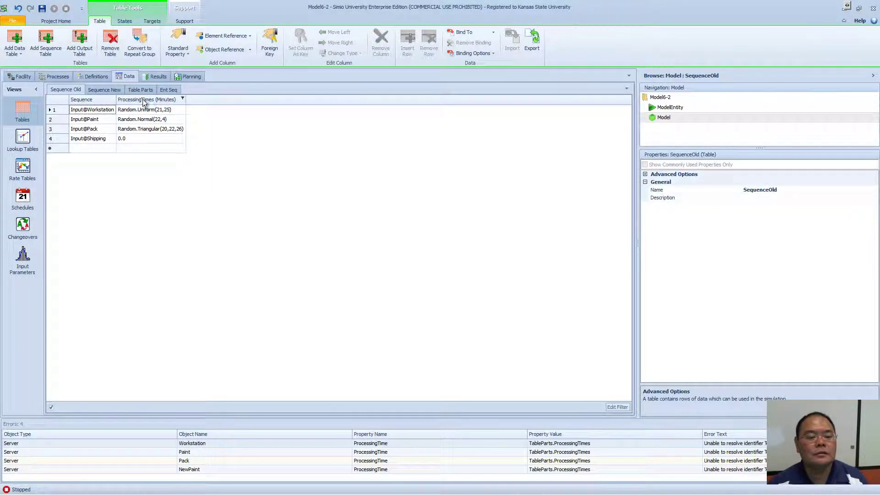
pyautogui.click(143, 110)
pyautogui.keyDown('shift'); pyautogui.click(139, 136); pyautogui.keyUp('shift')
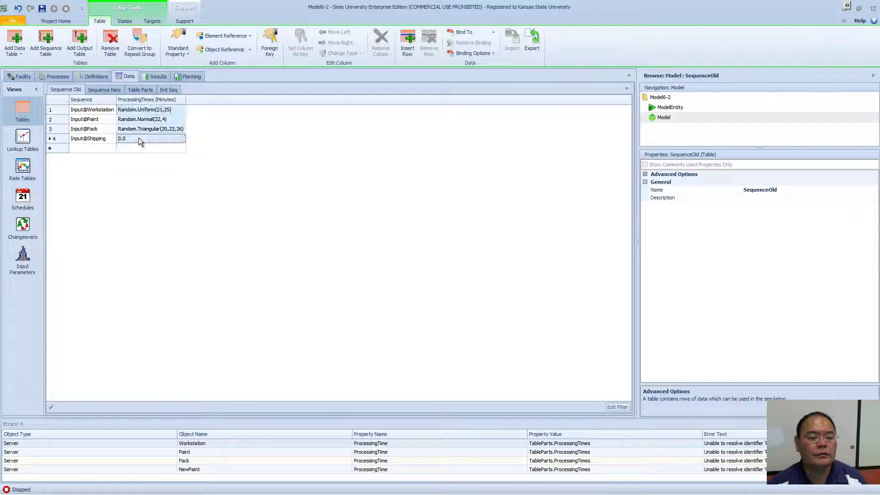
pyautogui.click(169, 90)
pyautogui.moveTo(164, 109); pyautogui.dragTo(168, 132)
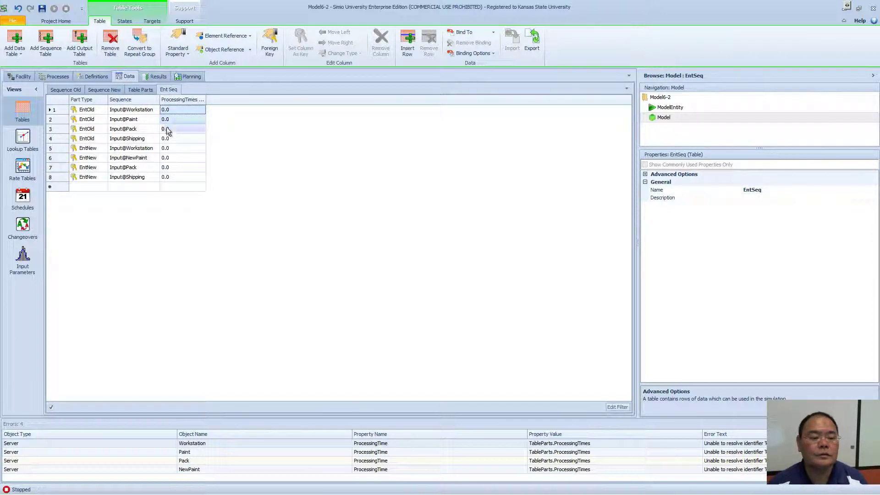
pyautogui.click(168, 131)
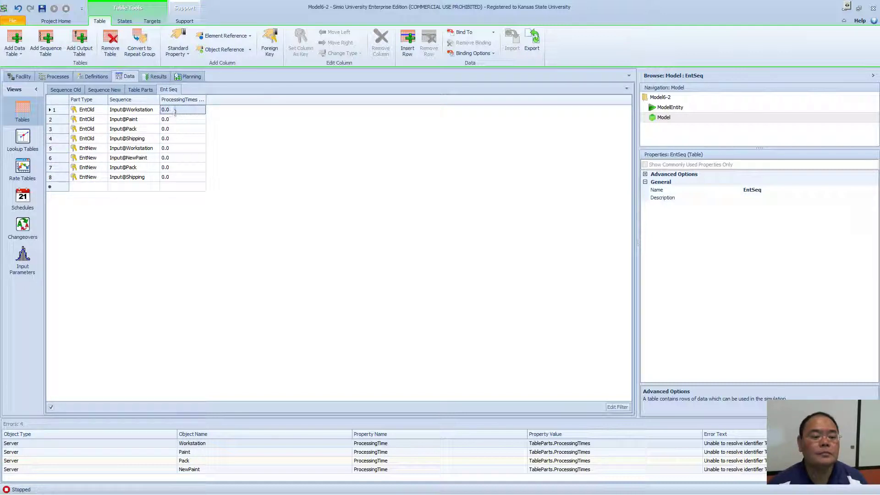
pyautogui.keyDown('shift'); pyautogui.click(178, 139); pyautogui.keyUp('shift')
pyautogui.write('Random.Uniform(21,25) Random.Normal(49,7) Random.Triangular(21,23,26)')
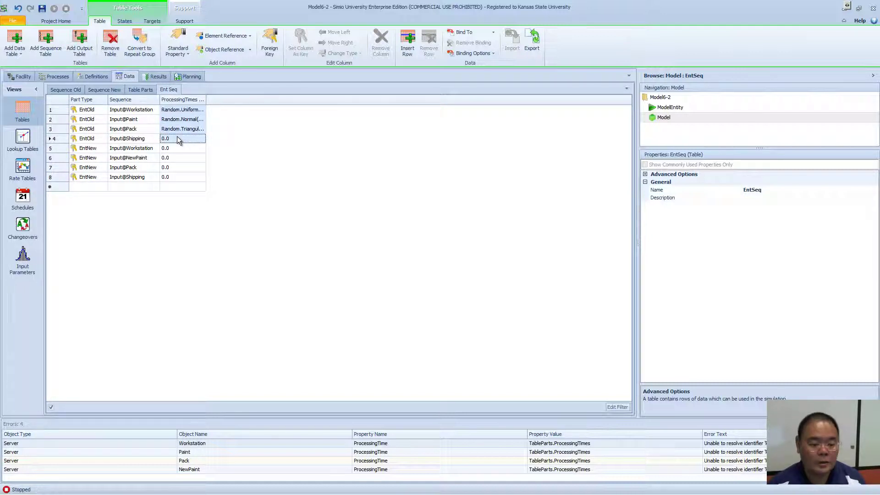
# Step: Copy the four processing times from Sequence New into Ent Seq's EntNew rows, and widen the ProcessingTimes column
pyautogui.click(109, 90)
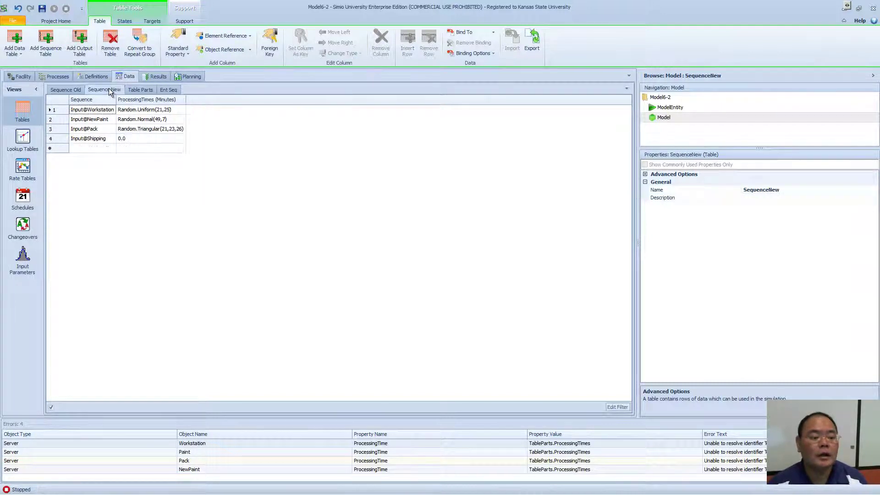
pyautogui.click(130, 110)
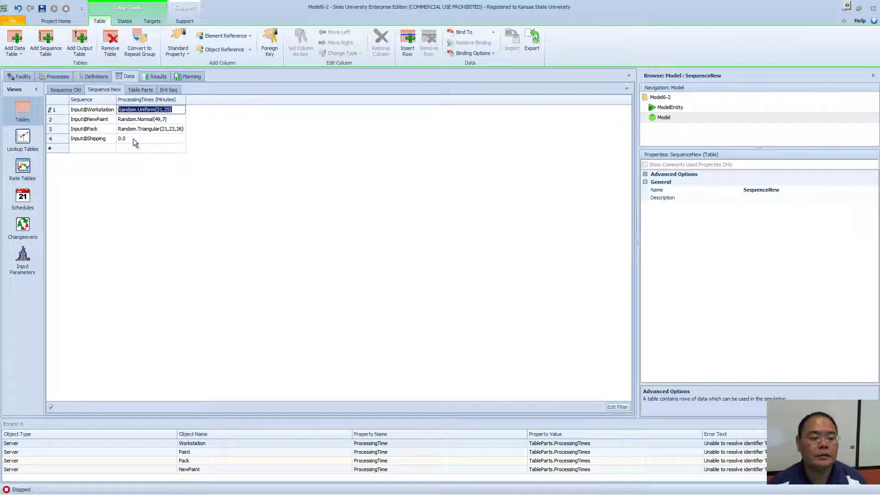
pyautogui.keyDown('shift'); pyautogui.click(133, 138); pyautogui.keyUp('shift')
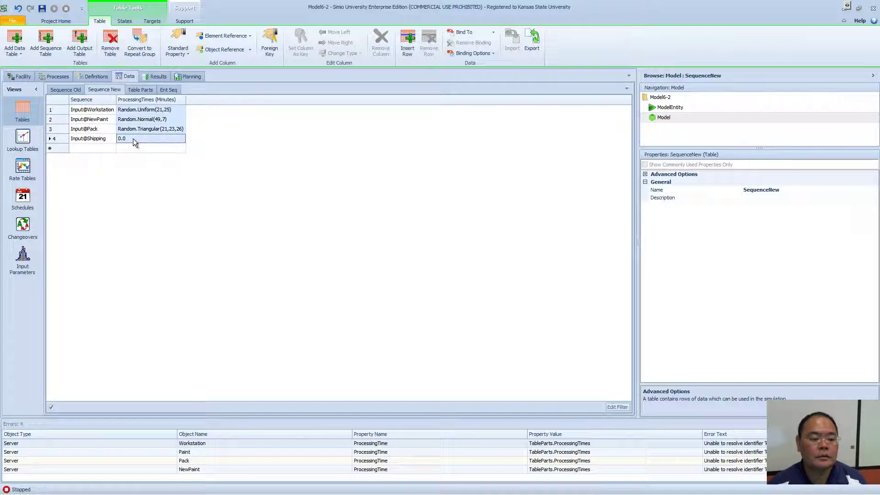
pyautogui.click(167, 89)
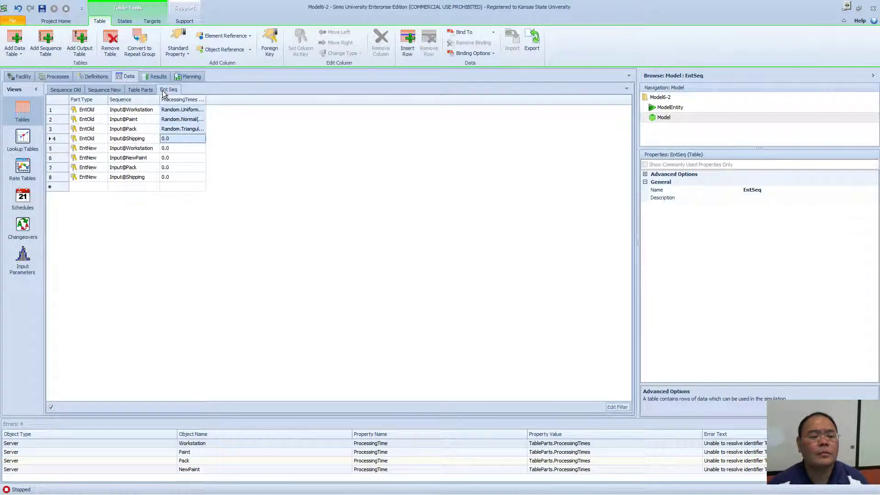
pyautogui.click(175, 145)
pyautogui.keyDown('shift'); pyautogui.click(175, 177); pyautogui.keyUp('shift')
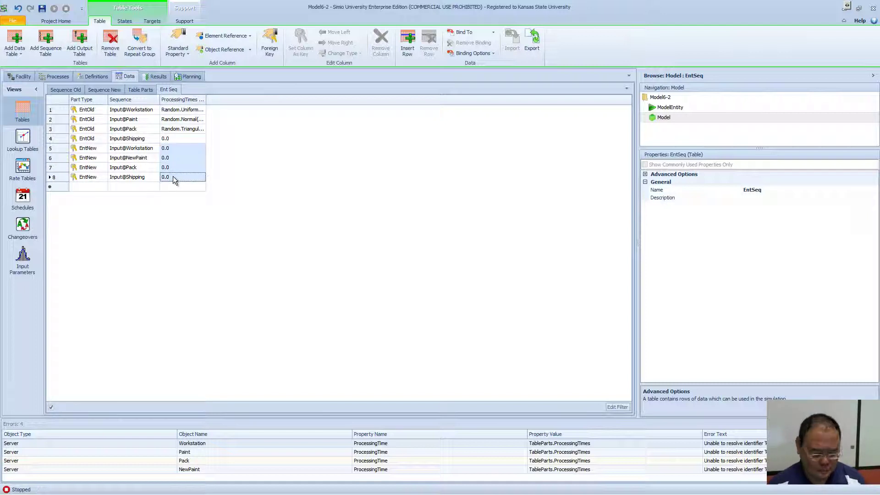
pyautogui.hotkey('ctrl', 'v')
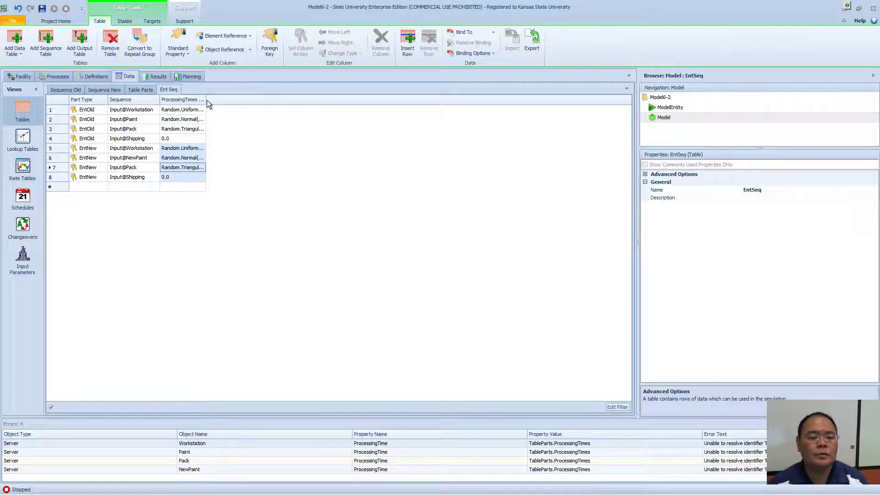
pyautogui.moveTo(205, 99); pyautogui.dragTo(224, 100)
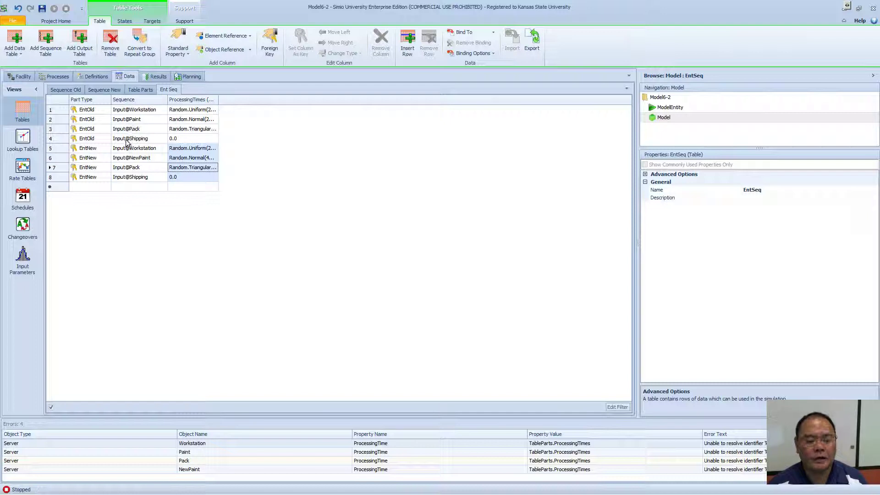
# Step: Examine the related Ent Seq rows under EntOld and EntNew in Table Parts, and the Enter source's table reference assignments
pyautogui.click(139, 90)
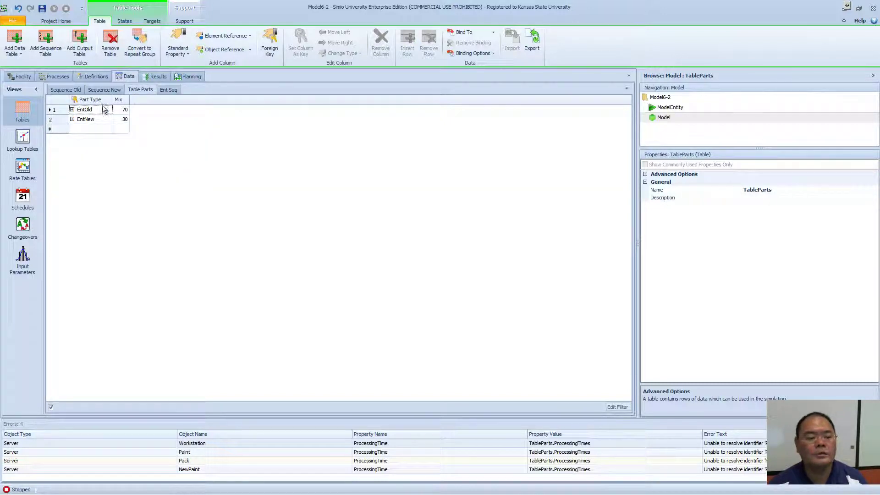
pyautogui.click(72, 109)
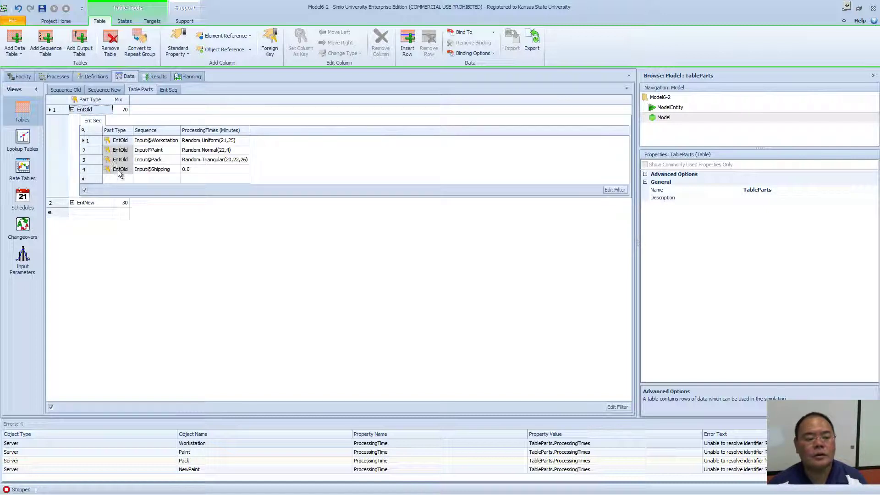
pyautogui.click(72, 202)
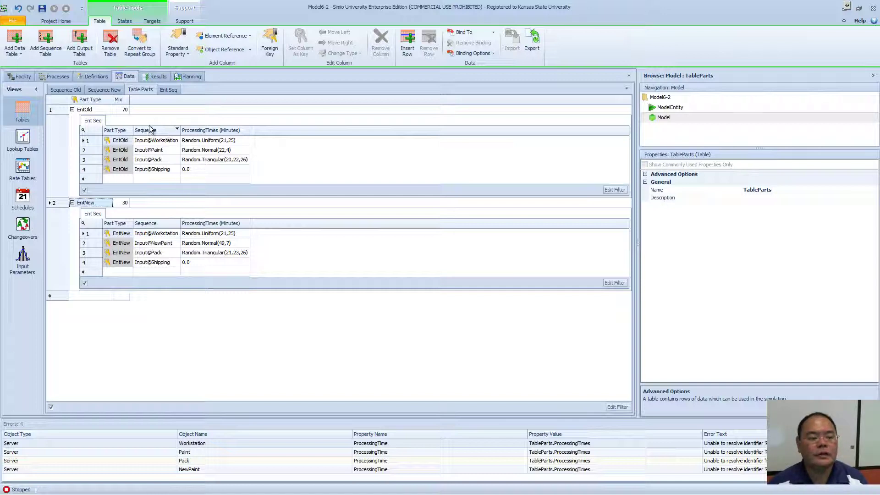
pyautogui.click(21, 76)
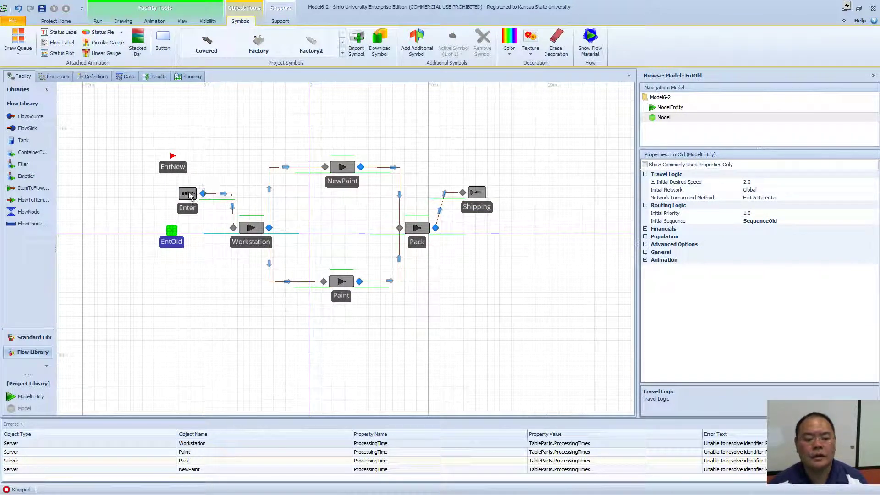
pyautogui.click(190, 195)
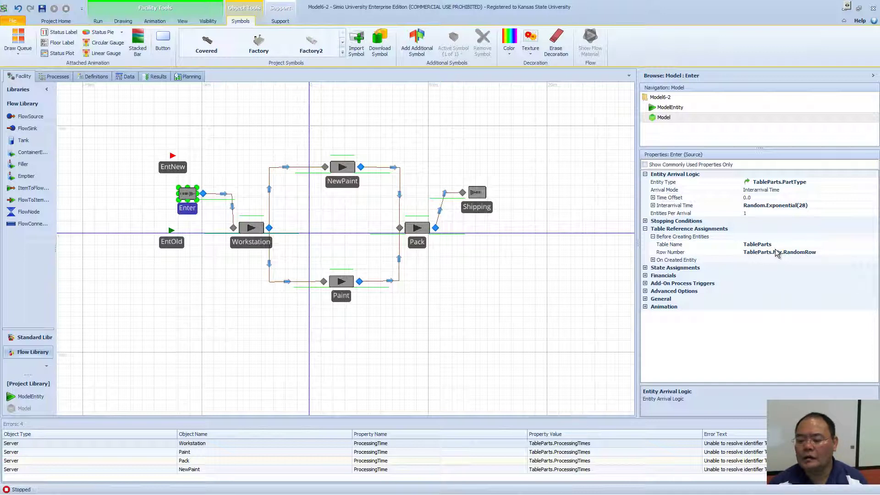
pyautogui.click(499, 277)
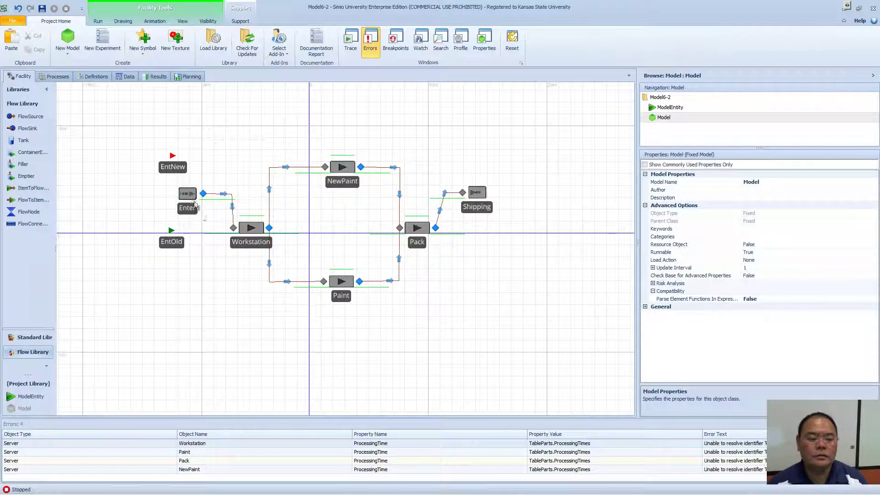
# Step: Set the initial sequence of both the EntNew and EntOld entities to EntSeq
pyautogui.click(179, 169)
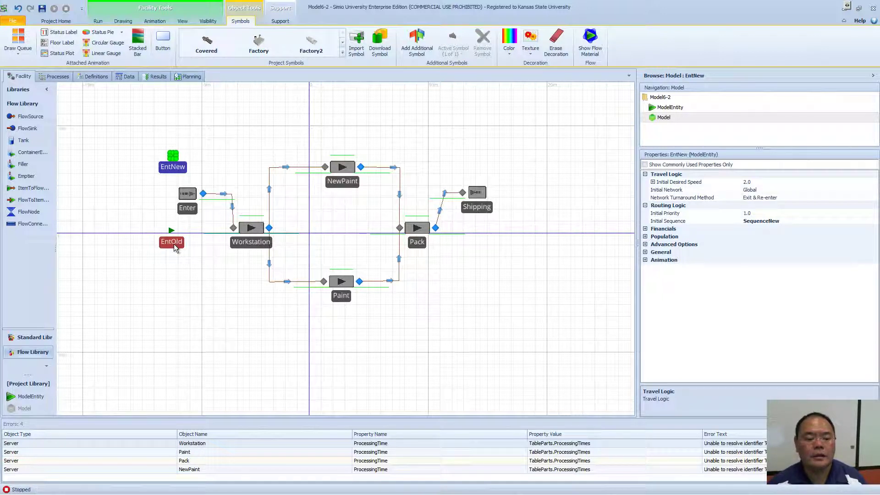
pyautogui.click(823, 221)
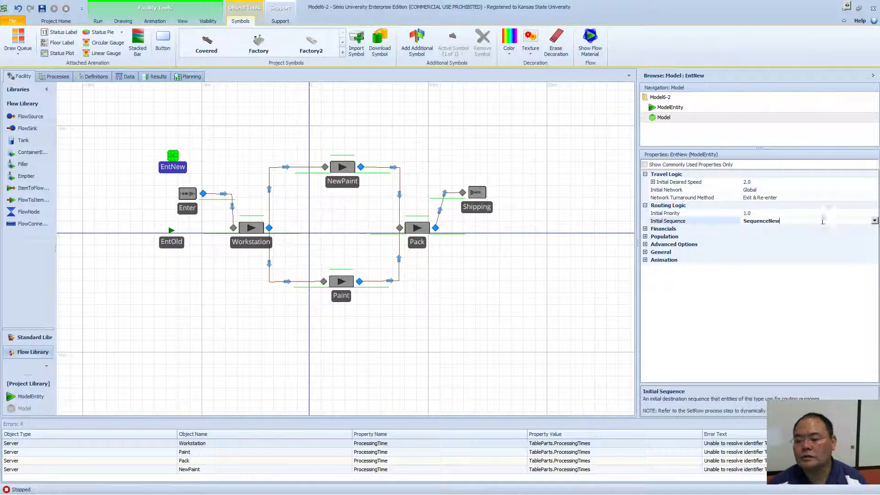
pyautogui.click(874, 220)
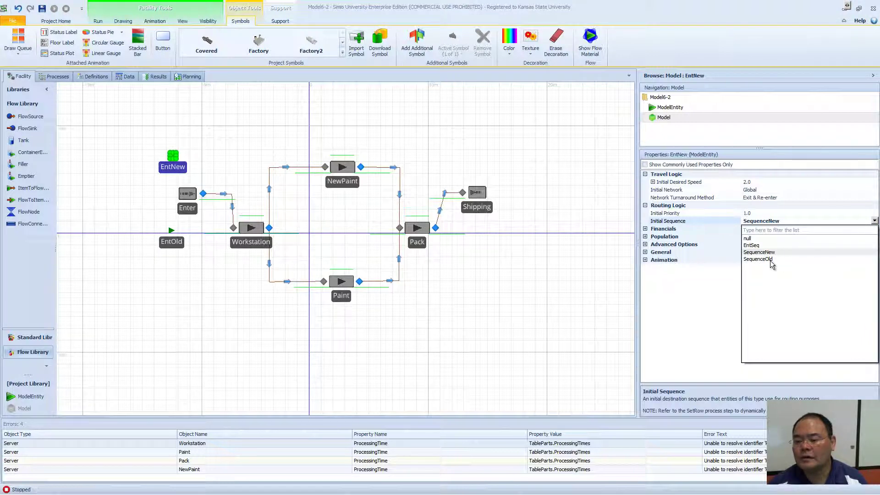
pyautogui.click(751, 245)
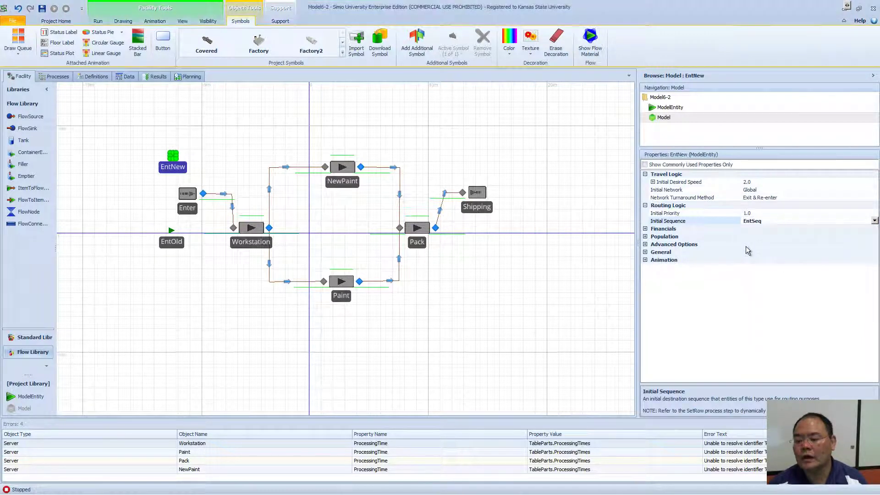
pyautogui.click(172, 241)
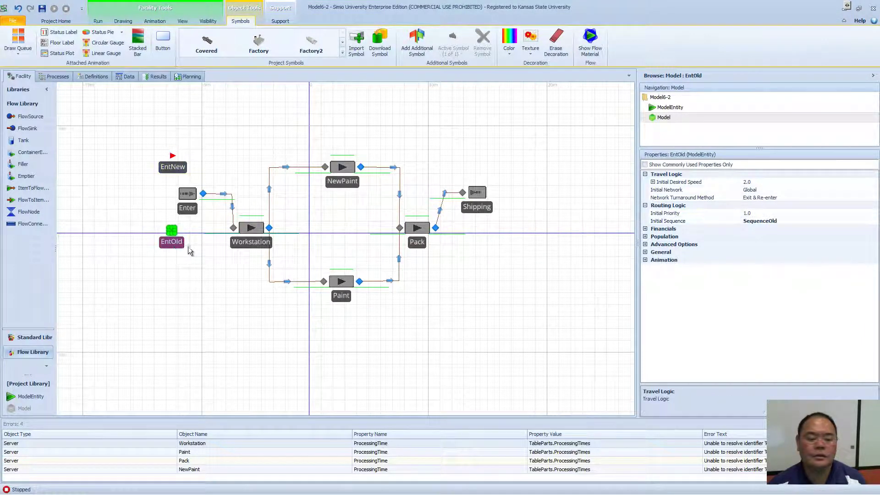
pyautogui.click(797, 221)
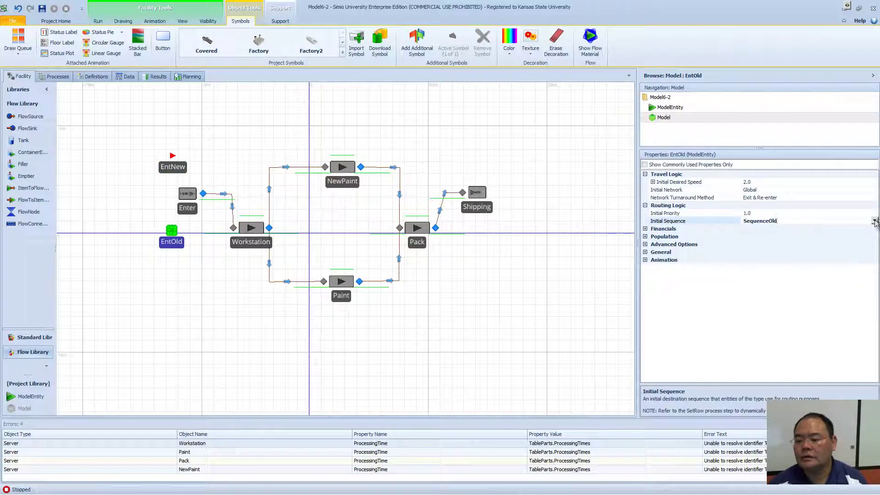
pyautogui.click(875, 220)
pyautogui.click(768, 246)
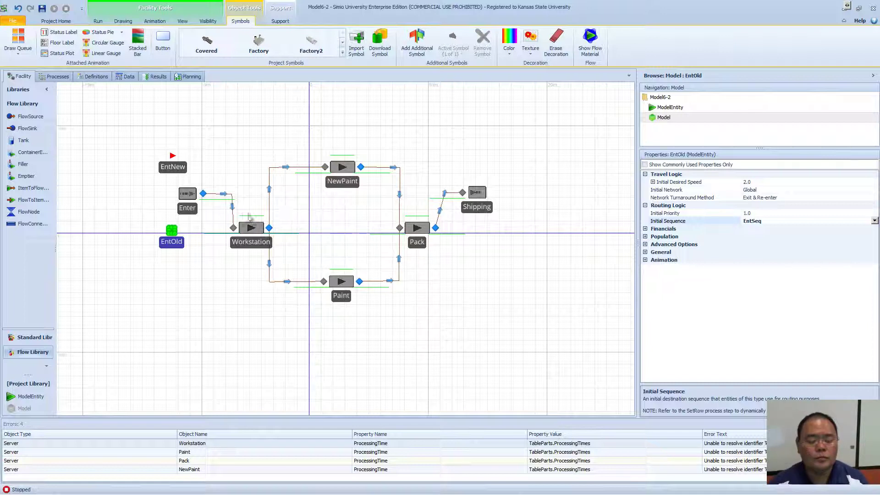
# Step: Set the Enter source's On Created Entity table name to EntSeq in its table reference assignments
pyautogui.click(196, 211)
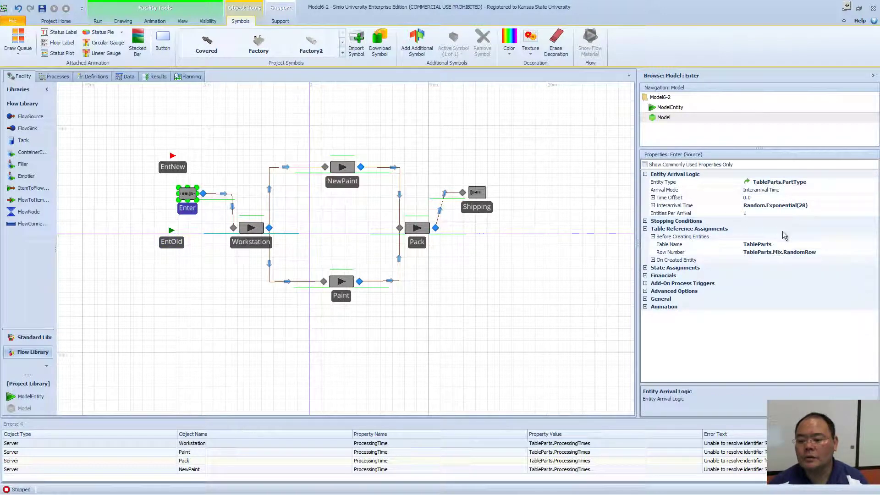
pyautogui.click(653, 260)
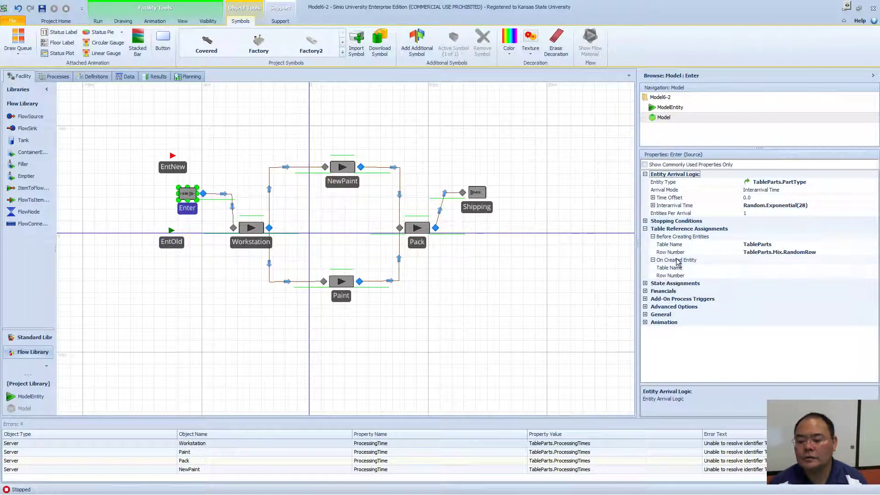
pyautogui.click(779, 267)
pyautogui.click(875, 268)
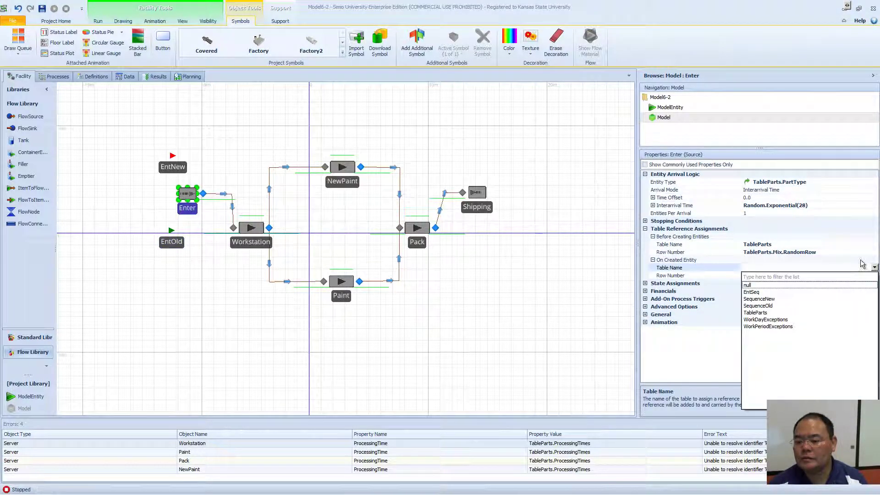
pyautogui.click(754, 292)
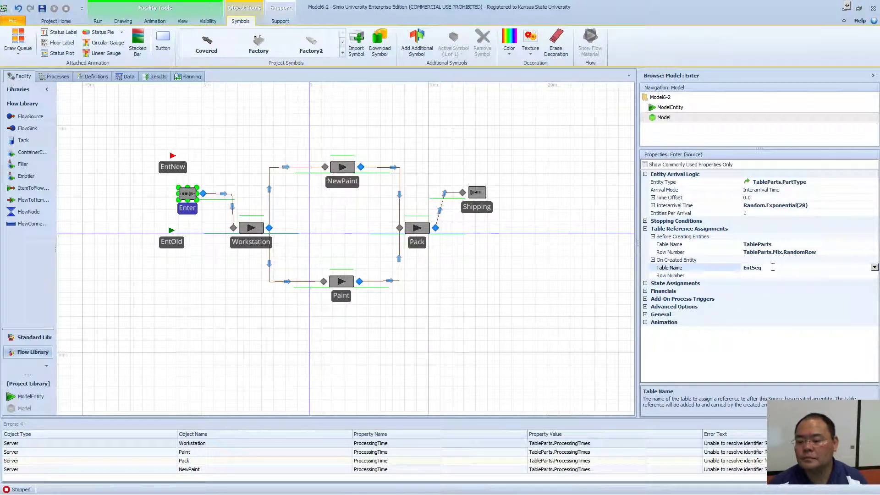
pyautogui.click(589, 286)
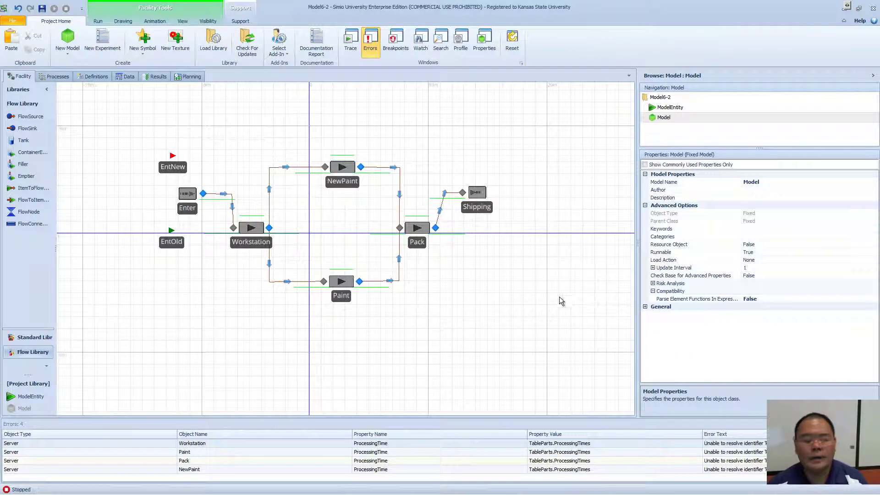
# Step: Set the Workstation server's processing time to EntSeq.ProcessingTimes and copy the expression for reuse
pyautogui.click(250, 240)
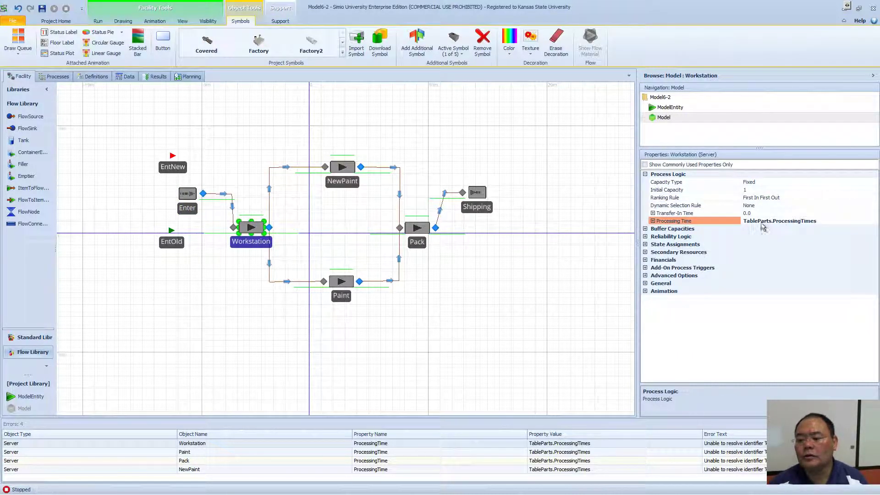
pyautogui.click(825, 222)
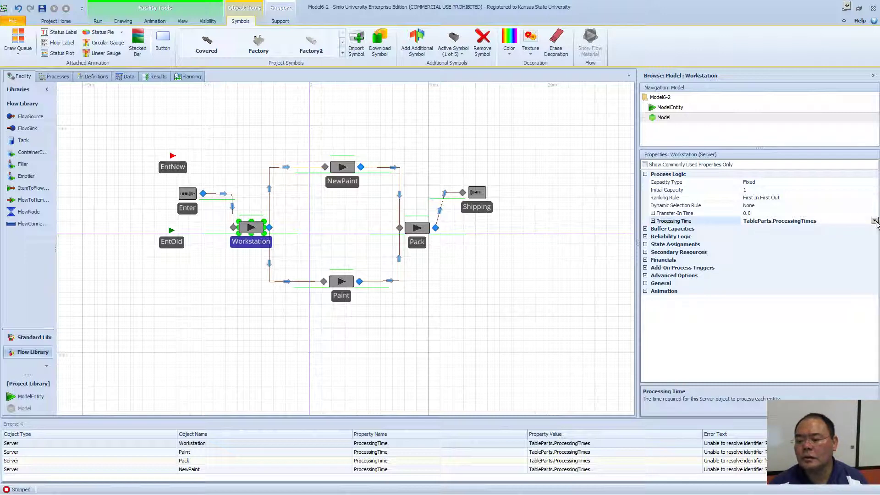
pyautogui.click(874, 221)
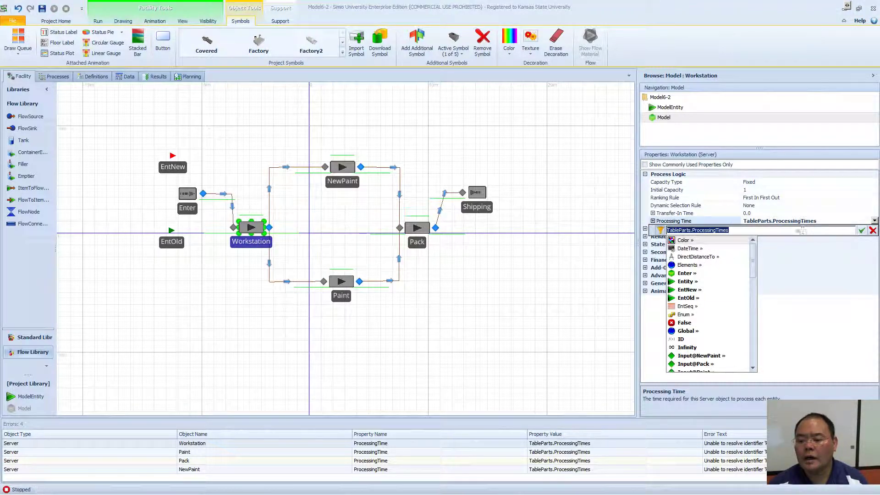
pyautogui.doubleClick(702, 305)
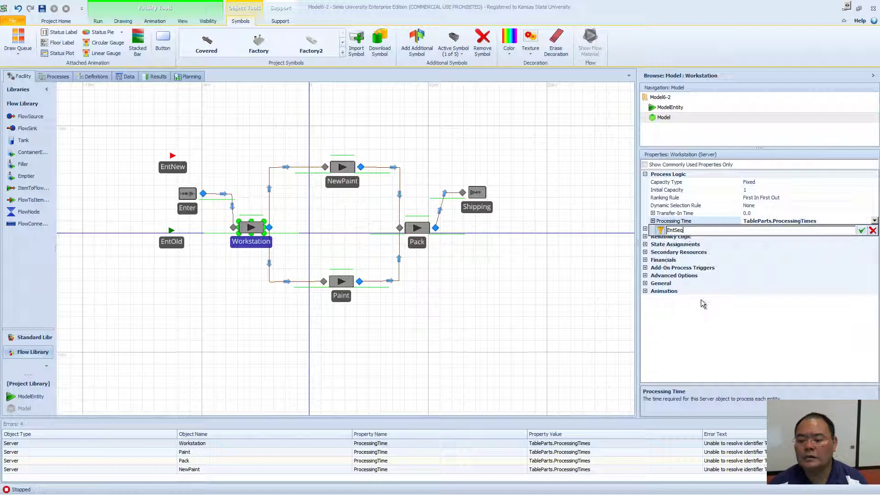
pyautogui.write('.')
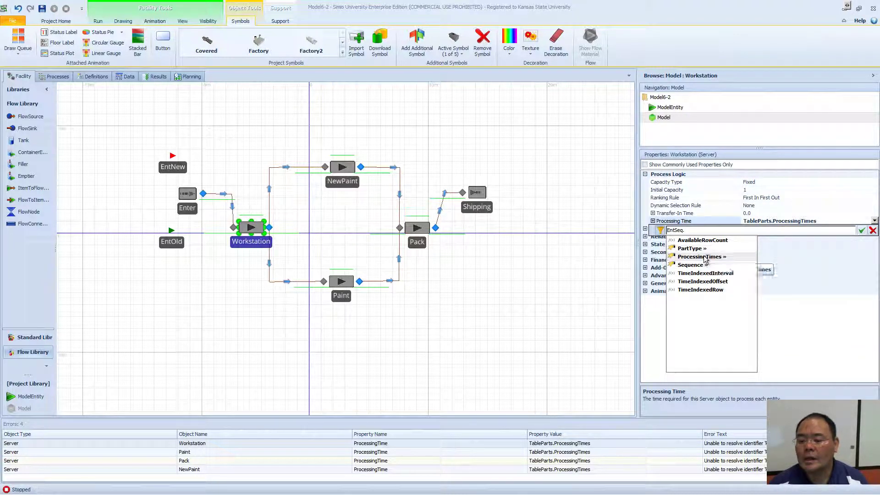
pyautogui.doubleClick(701, 257)
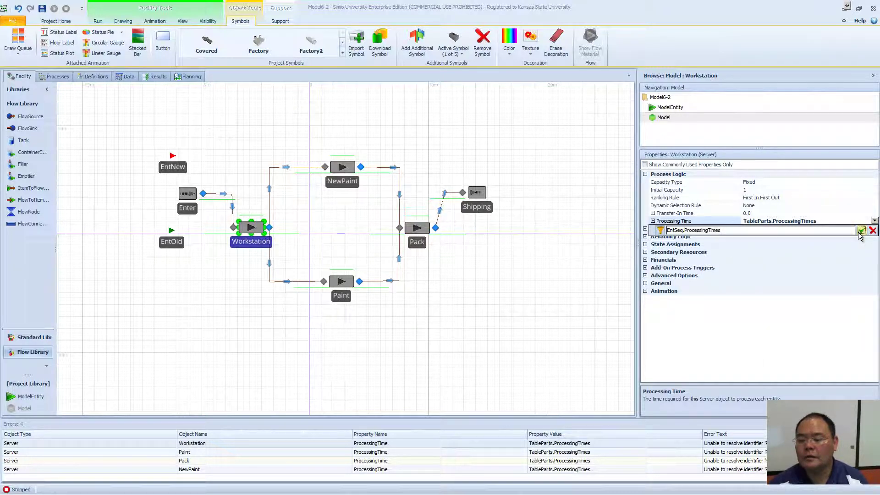
pyautogui.moveTo(802, 231); pyautogui.dragTo(667, 231)
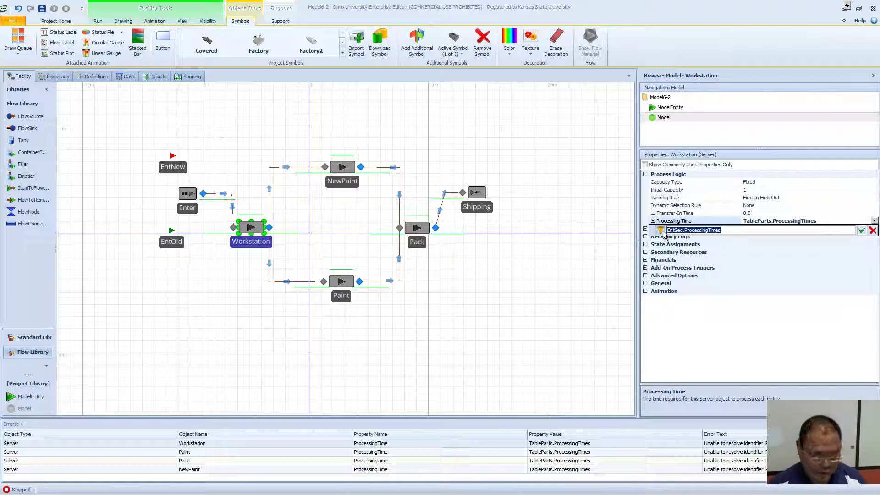
pyautogui.click(861, 230)
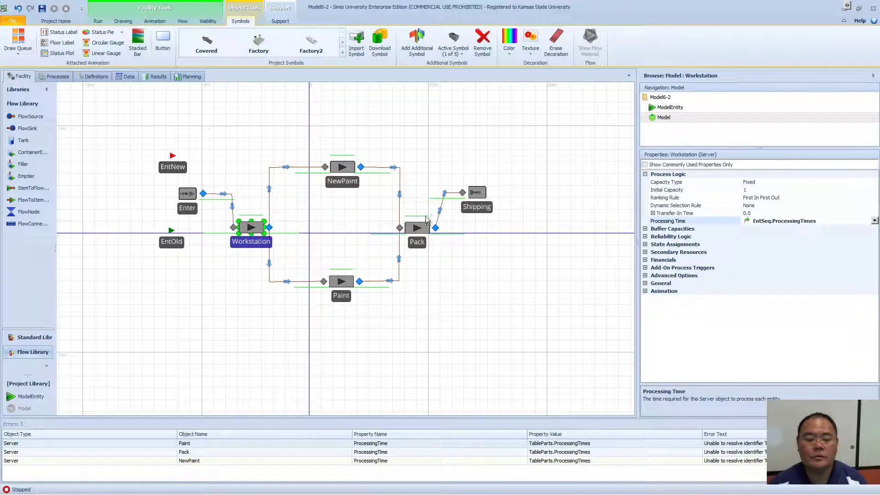
# Step: Set the processing time of the NewPaint, Paint and Pack servers together to EntSeq.ProcessingTimes
pyautogui.click(345, 181)
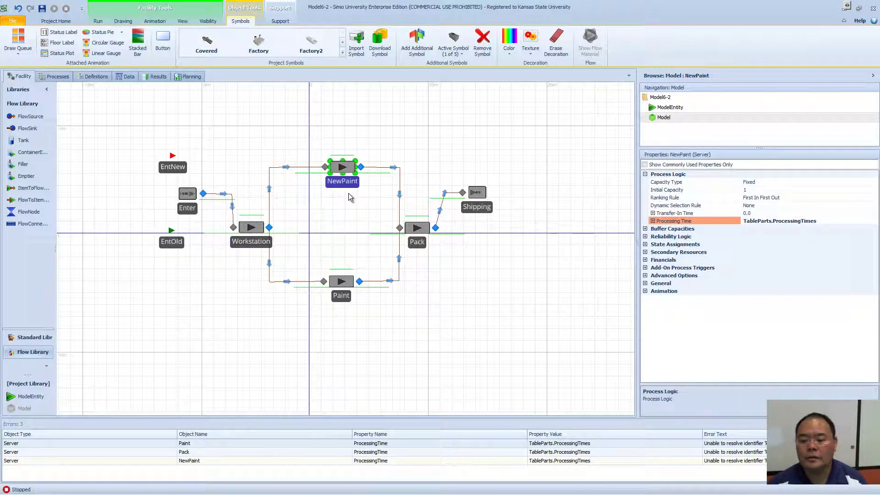
pyautogui.keyDown('ctrl'); pyautogui.click(341, 294); pyautogui.keyUp('ctrl')
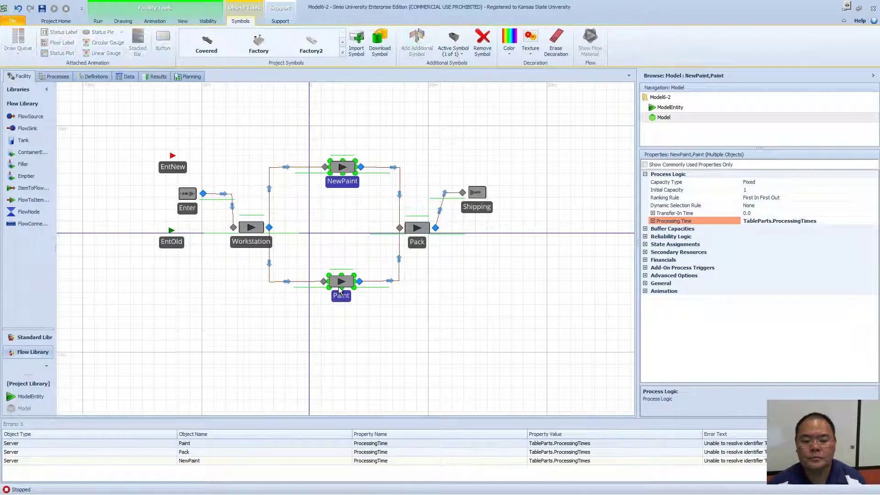
pyautogui.keyDown('ctrl'); pyautogui.click(415, 249); pyautogui.keyUp('ctrl')
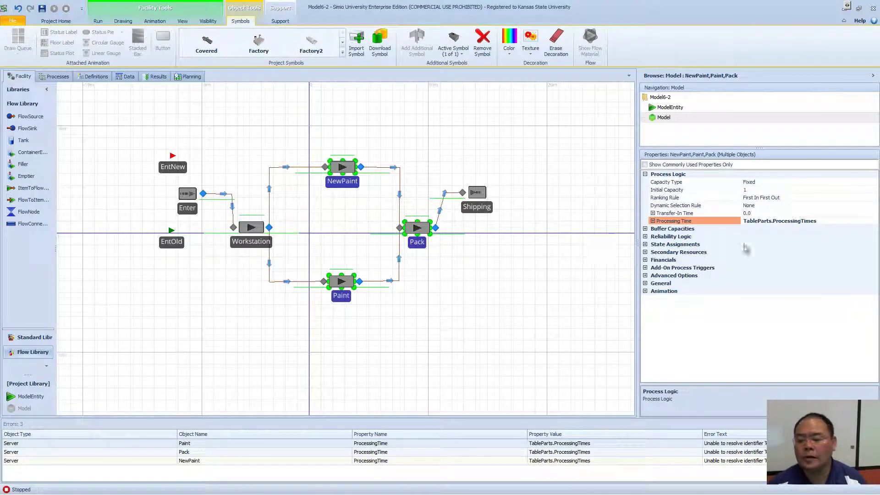
pyautogui.click(816, 221)
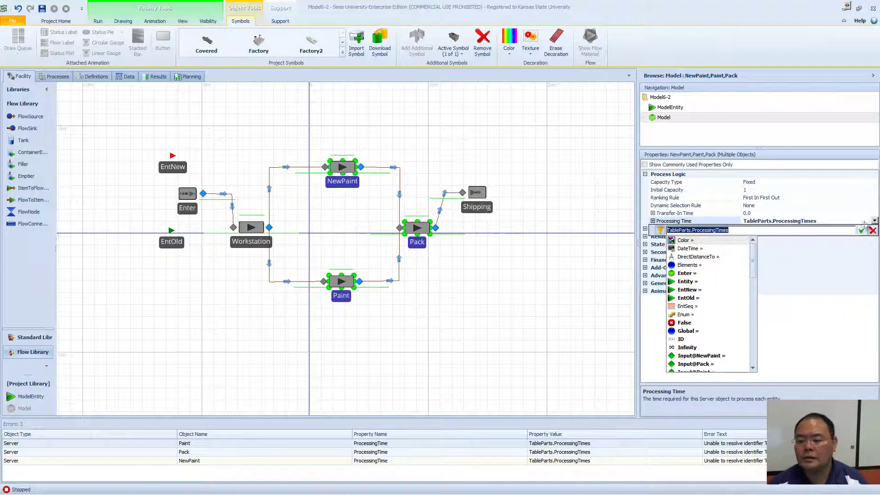
pyautogui.click(874, 221)
pyautogui.write('EntSeq.ProcessingTimes')
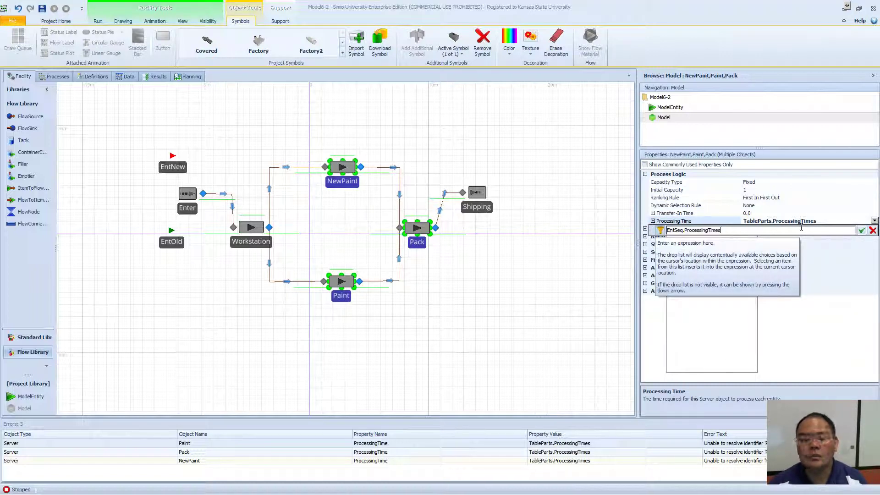
pyautogui.click(861, 230)
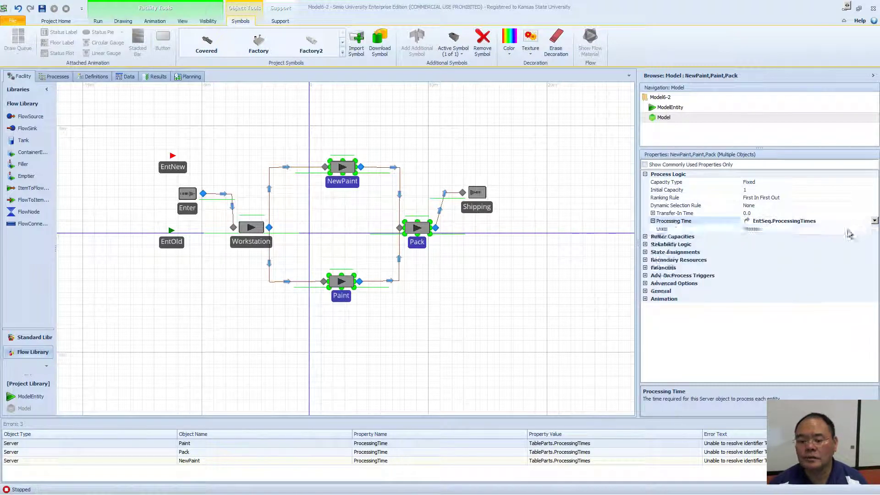
pyautogui.click(456, 273)
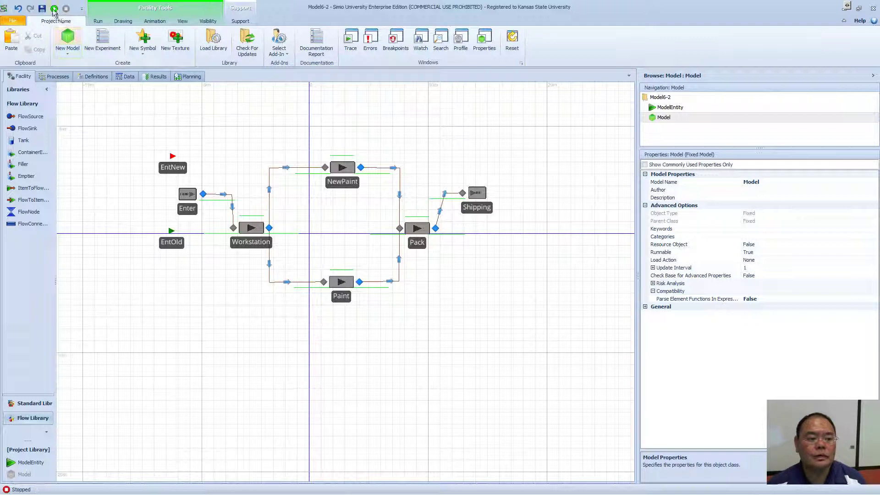
# Step: Run the model and raise the animation speed factor to 86.250
pyautogui.press('F5')
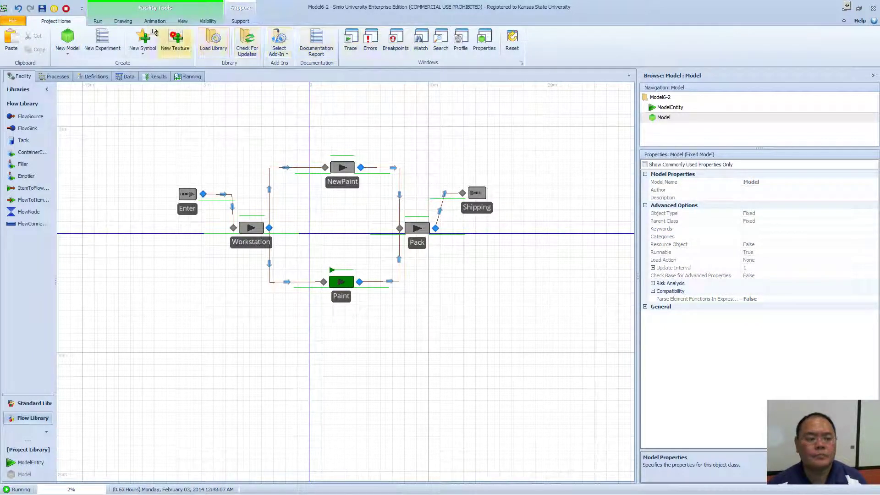
pyautogui.click(98, 21)
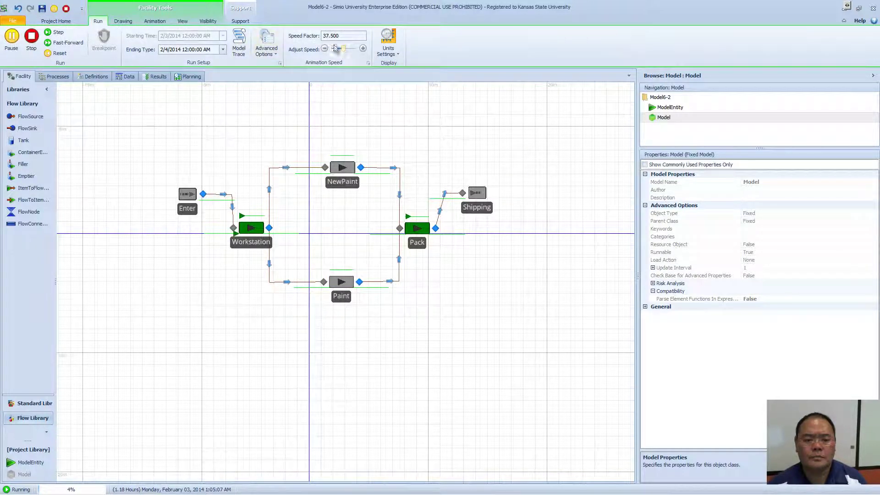
pyautogui.moveTo(344, 48); pyautogui.dragTo(354, 49)
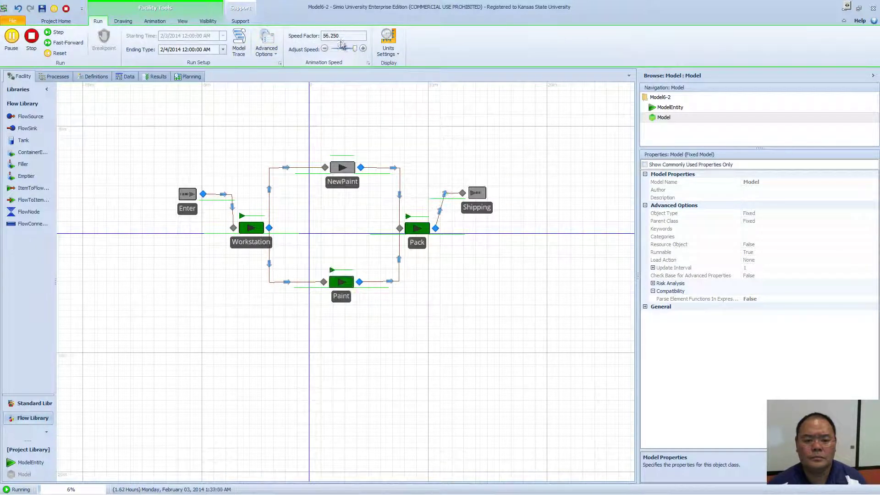
pyautogui.click(328, 36)
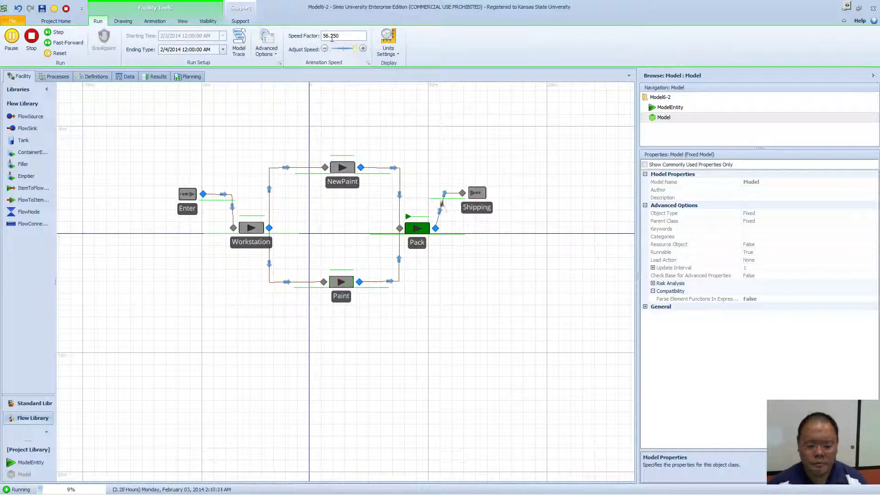
pyautogui.press('BackSpace')
pyautogui.press('BackSpace')
pyautogui.write('86')
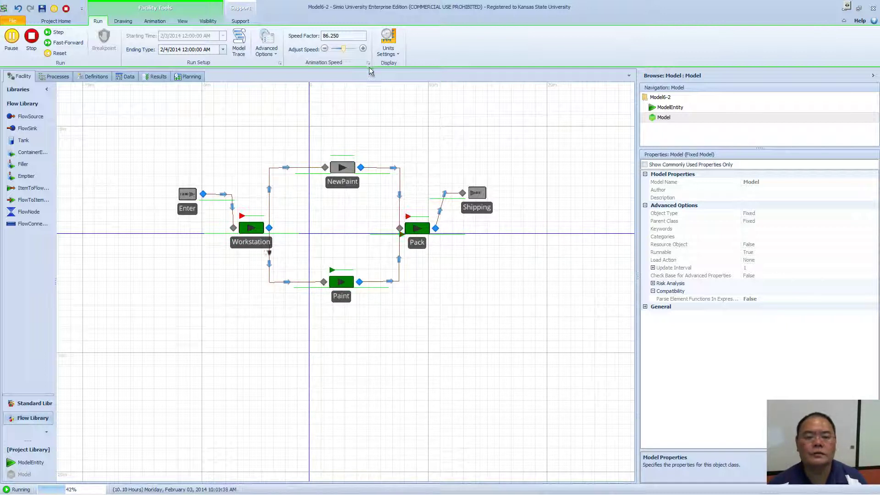
# Step: Reduce the animation speed factor to 56.250 and stop the simulation at the end of the run
pyautogui.click(326, 36)
pyautogui.press('BackSpace')
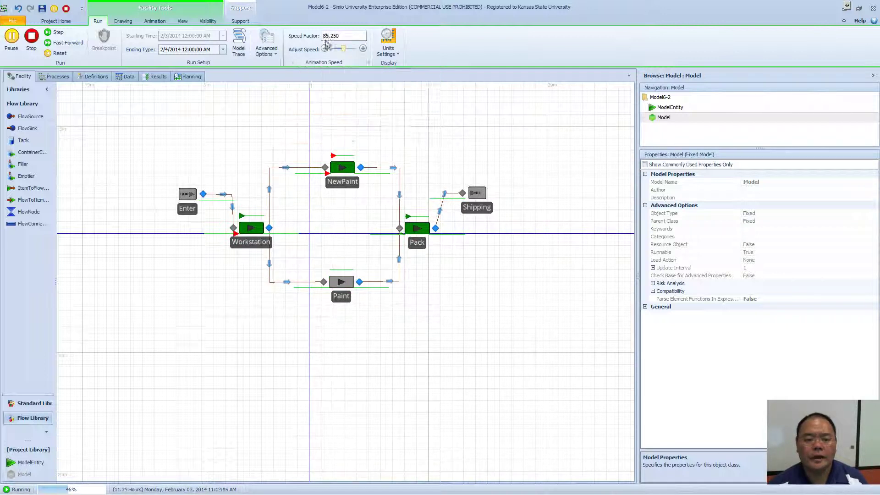
pyautogui.press('Delete')
pyautogui.write('6')
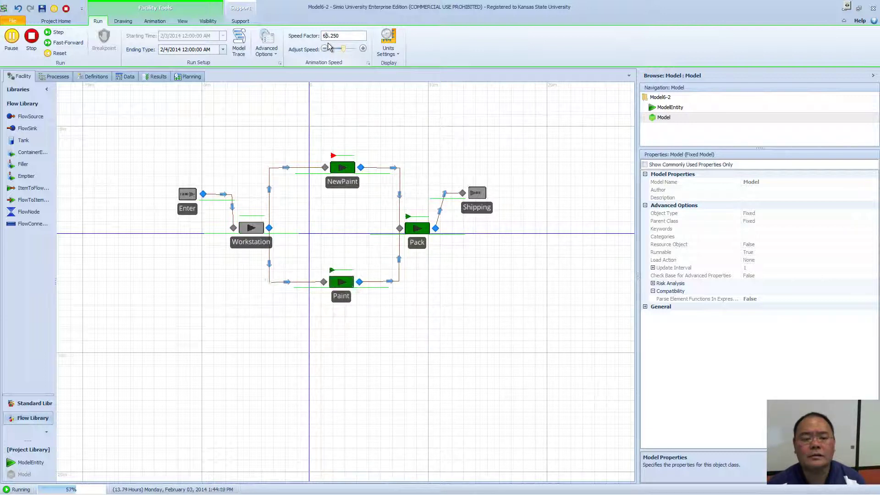
pyautogui.write('5')
pyautogui.press('BackSpace')
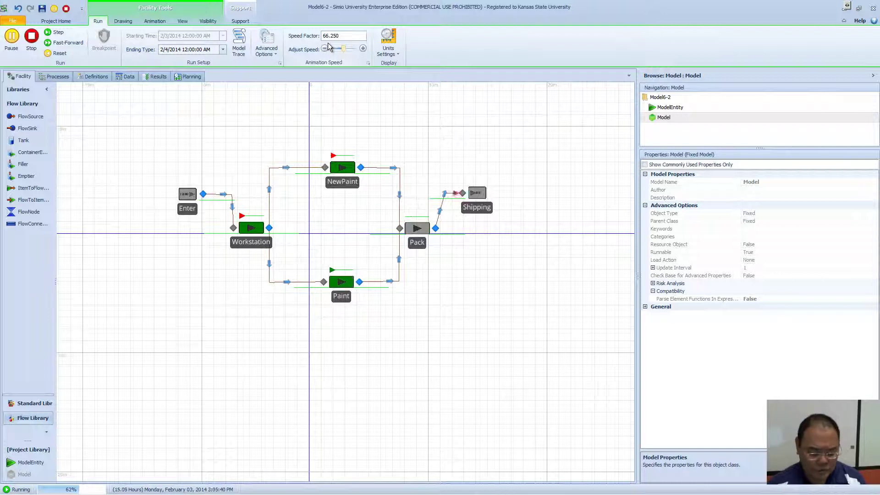
pyautogui.press('Right')
pyautogui.write('6')
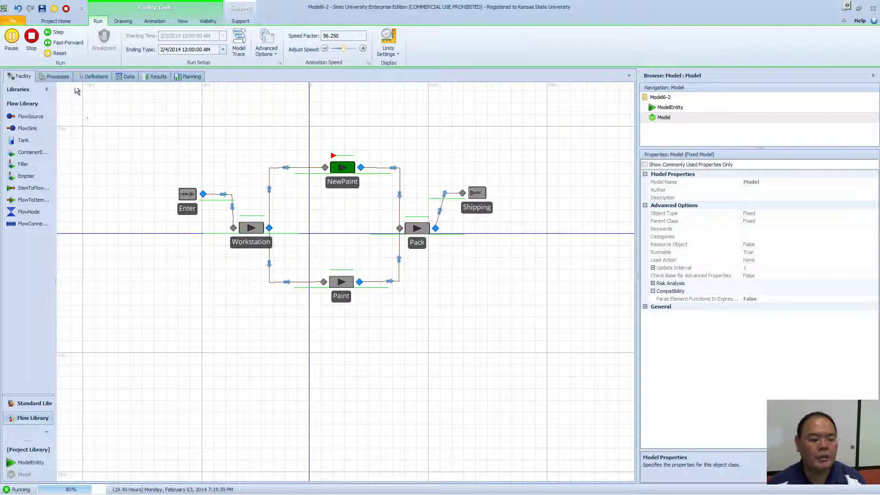
pyautogui.click(49, 44)
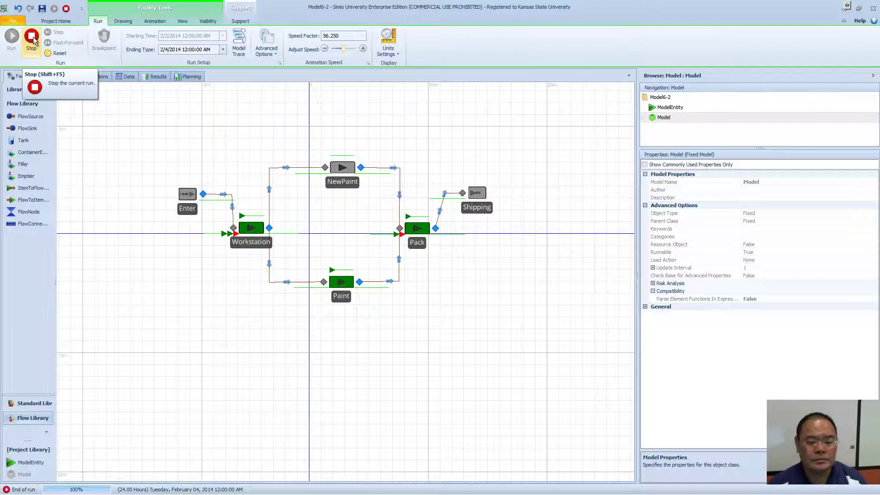
pyautogui.click(32, 39)
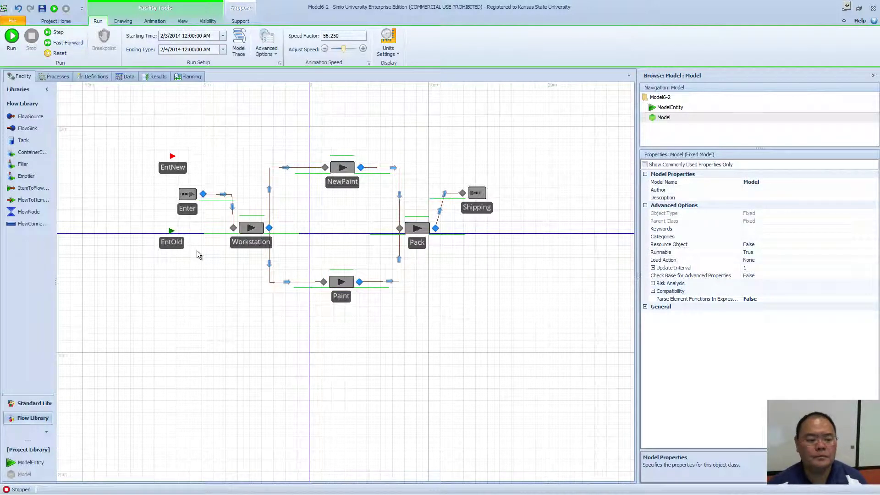
pyautogui.scroll(5, 194, 250)
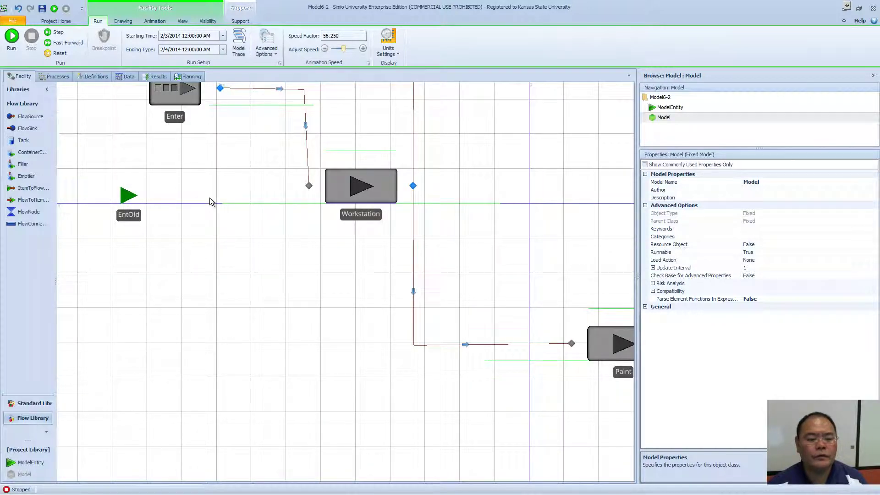
pyautogui.scroll(2, 210, 197)
pyautogui.moveTo(210, 197); pyautogui.dragTo(218, 329)
pyautogui.scroll(-5, 215, 328)
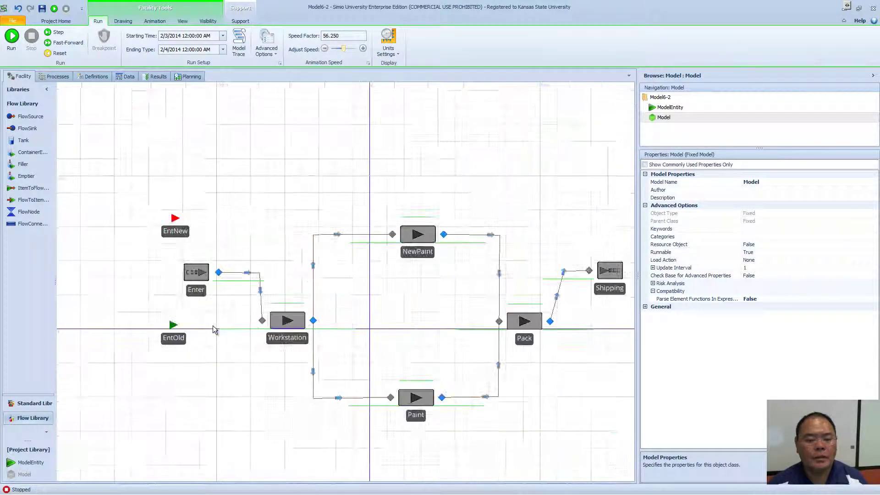
# Step: Show the Ent Seq data table and widen its ProcessingTimes column to fit the full expressions
pyautogui.click(125, 77)
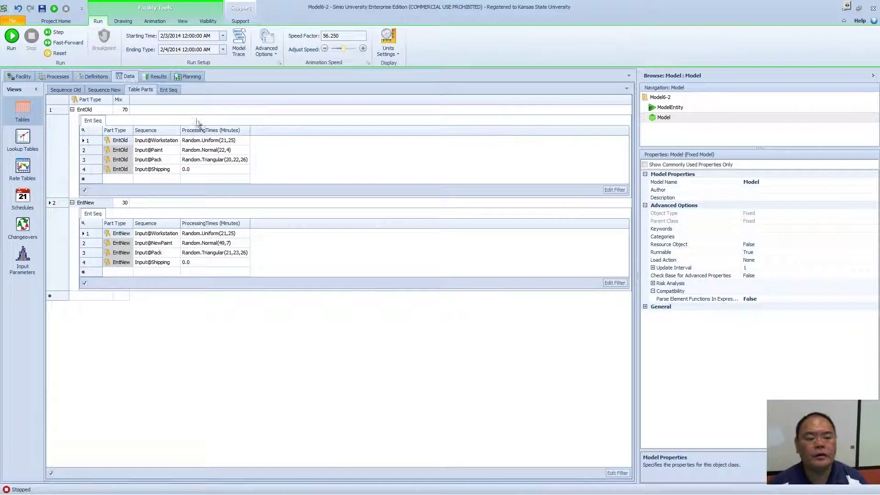
pyautogui.click(168, 89)
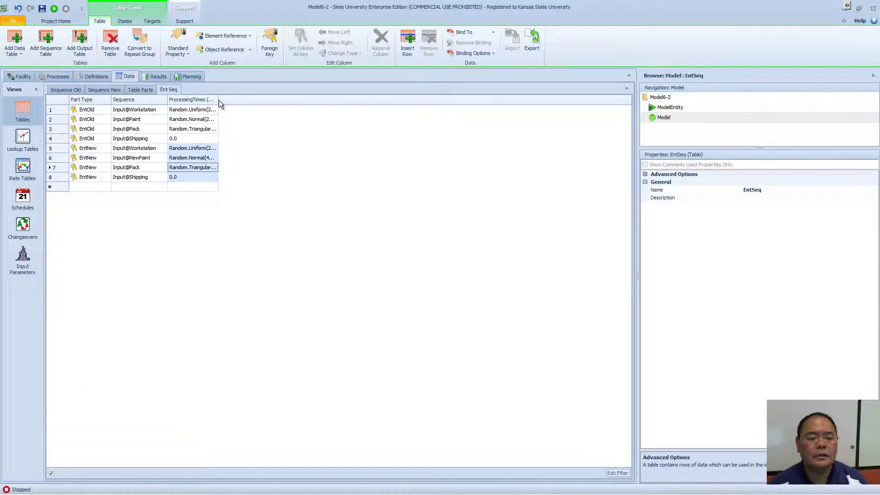
pyautogui.moveTo(218, 100); pyautogui.dragTo(269, 99)
# Step: Set the EntOld processing times in the EntSeq table to 15 for Input@Workstation and 20 for Input@Paint
pyautogui.click(245, 110)
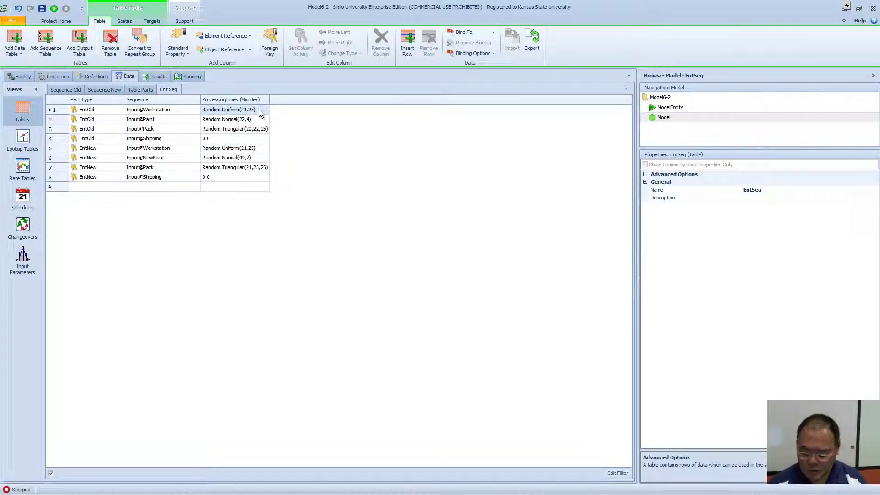
pyautogui.write('22')
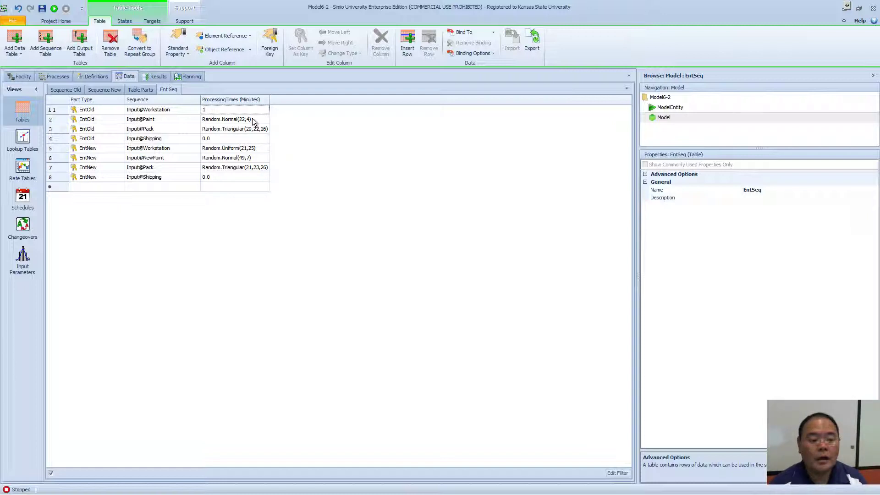
pyautogui.write('Ra')
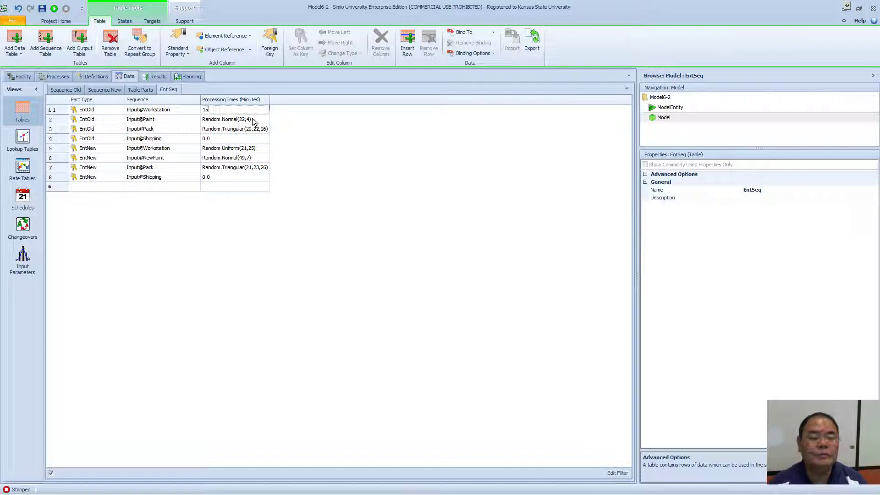
pyautogui.press('Return')
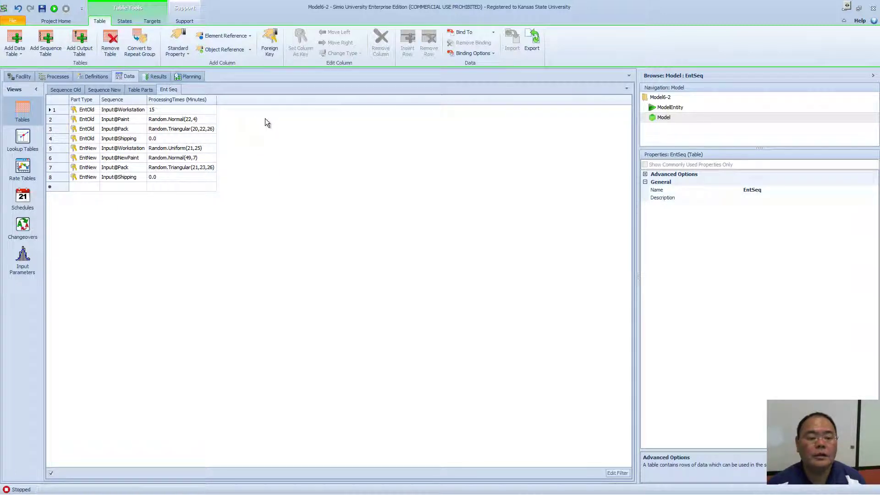
pyautogui.click(195, 120)
pyautogui.click(210, 117)
pyautogui.write('20')
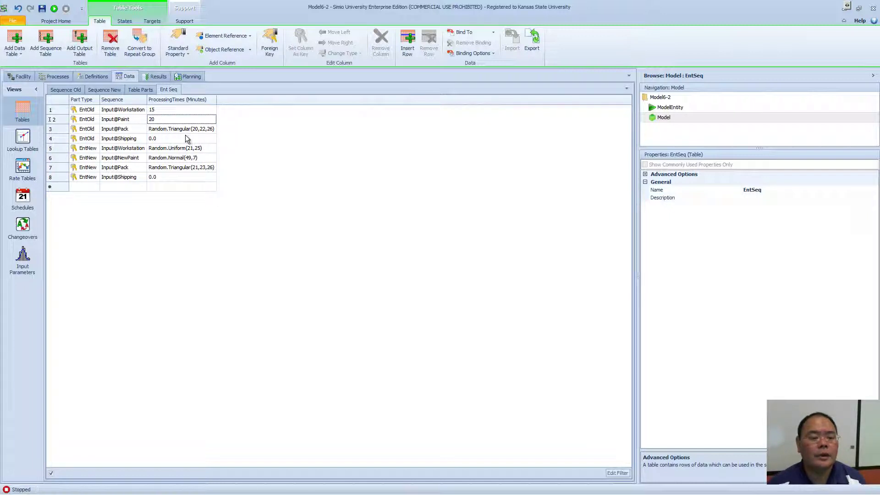
# Step: Set the EntNew processing times to 20 for Input@Workstation and 50 for Input@NewPaint, and widen the Sequence column slightly
pyautogui.click(195, 148)
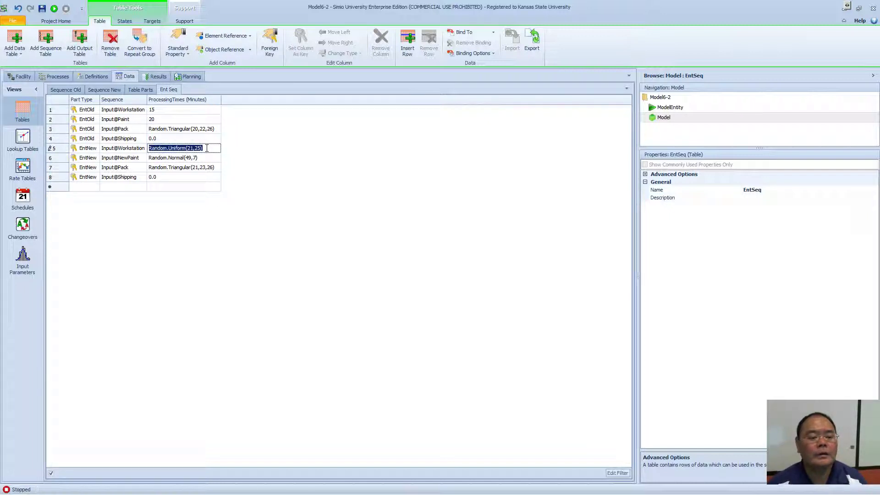
pyautogui.write('20')
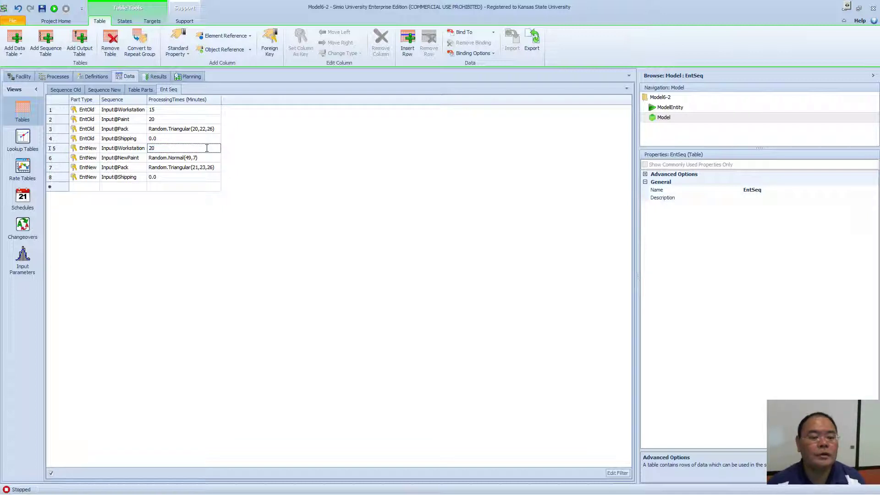
pyautogui.click(200, 160)
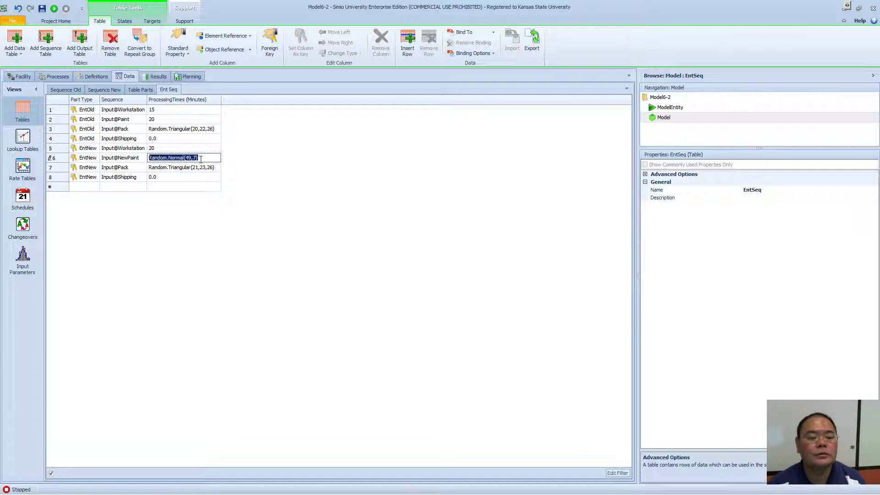
pyautogui.write('50')
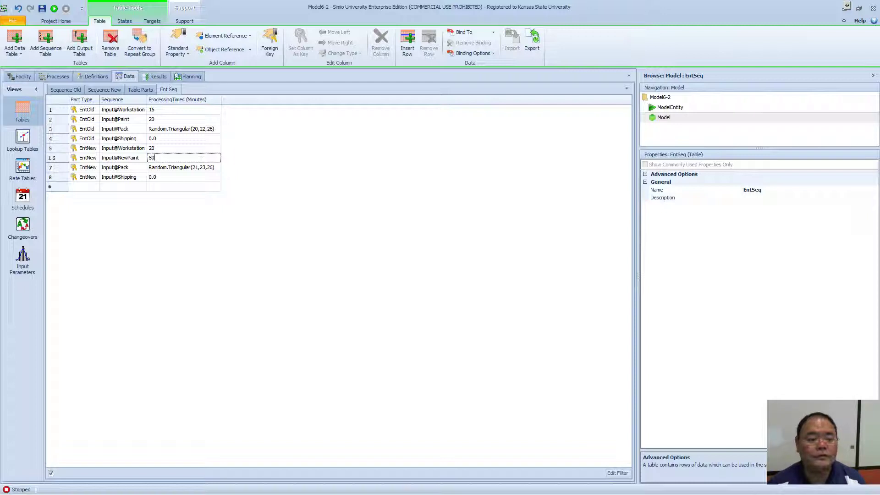
pyautogui.press('Return')
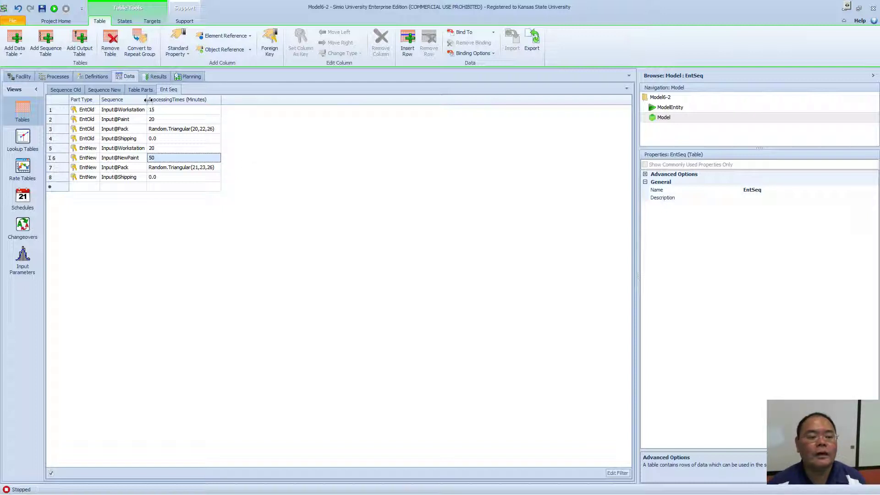
pyautogui.moveTo(148, 100); pyautogui.dragTo(158, 99)
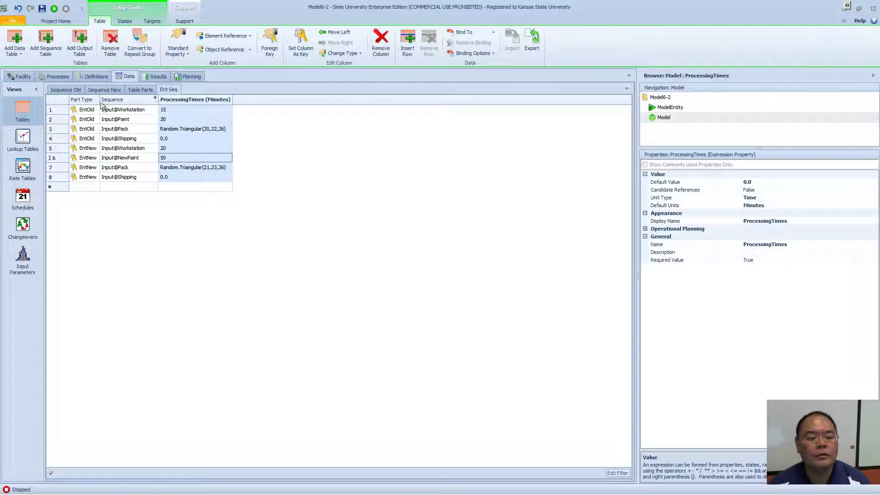
# Step: Attach a small status label to the EntNew entity in the facility, extending sideways from just above its symbol
pyautogui.click(22, 78)
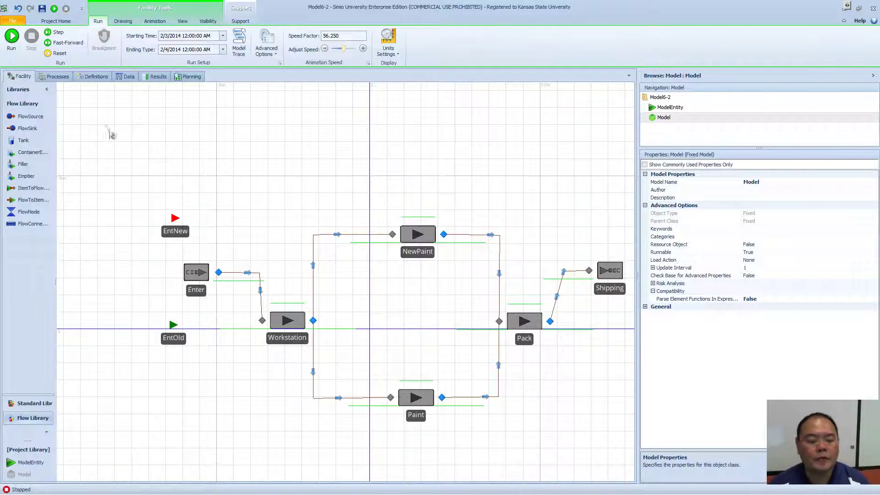
pyautogui.click(182, 216)
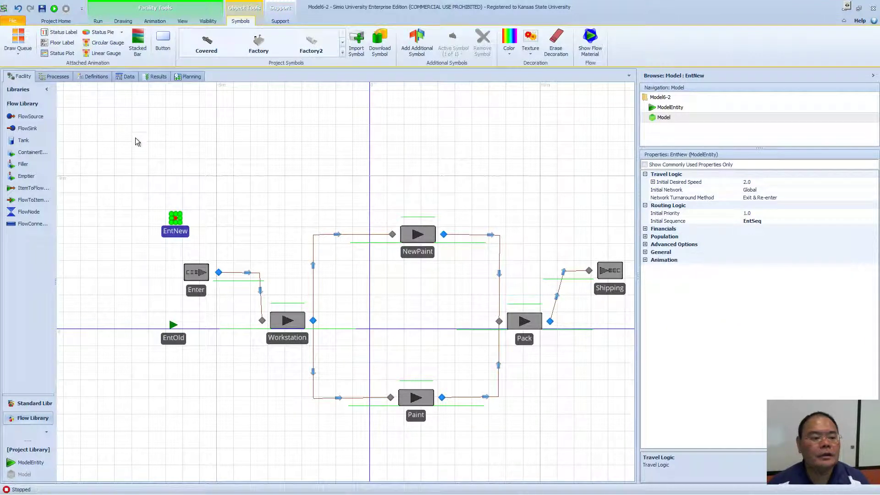
pyautogui.click(59, 32)
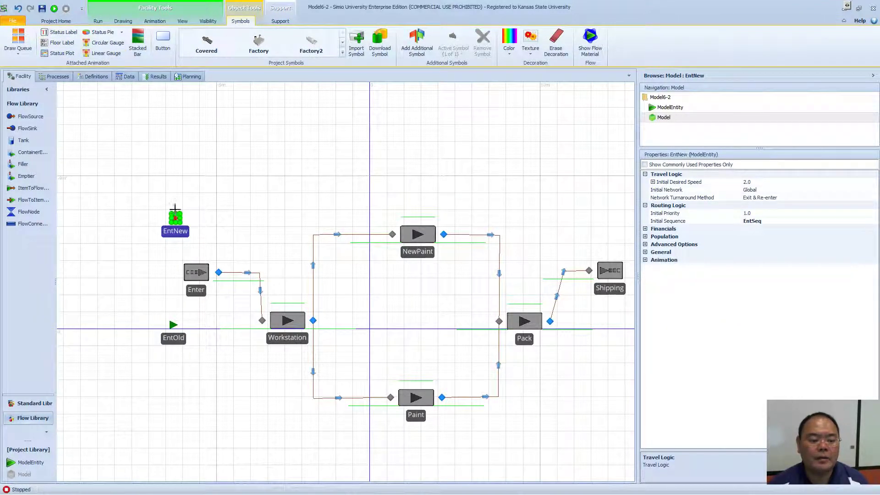
pyautogui.moveTo(174, 210); pyautogui.dragTo(200, 217)
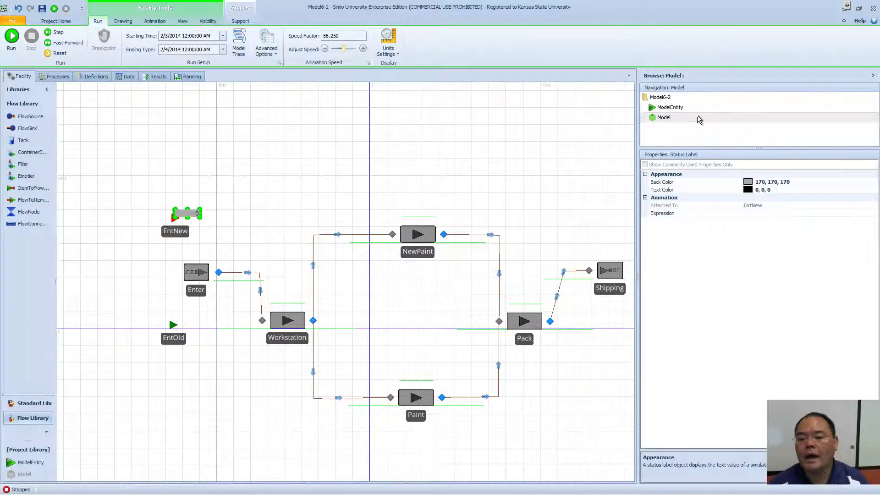
# Step: Add a real state variable named PT to the ModelEntity definitions
pyautogui.click(682, 109)
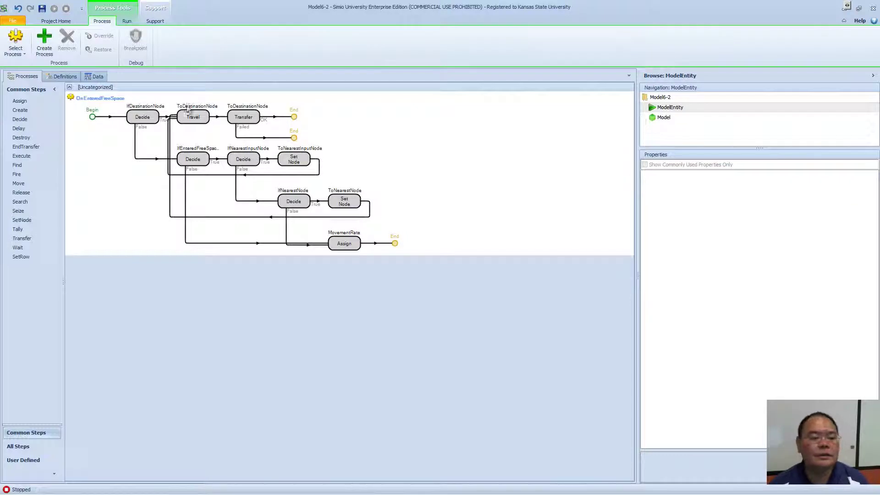
pyautogui.click(63, 76)
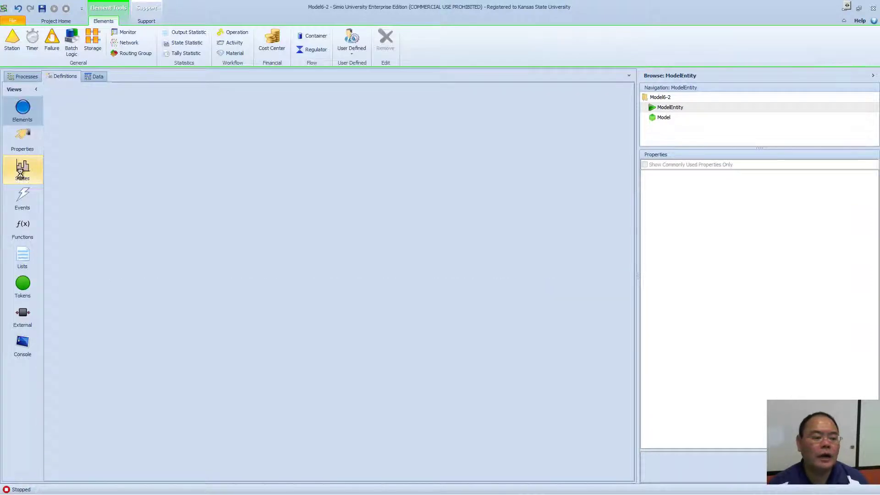
pyautogui.click(22, 168)
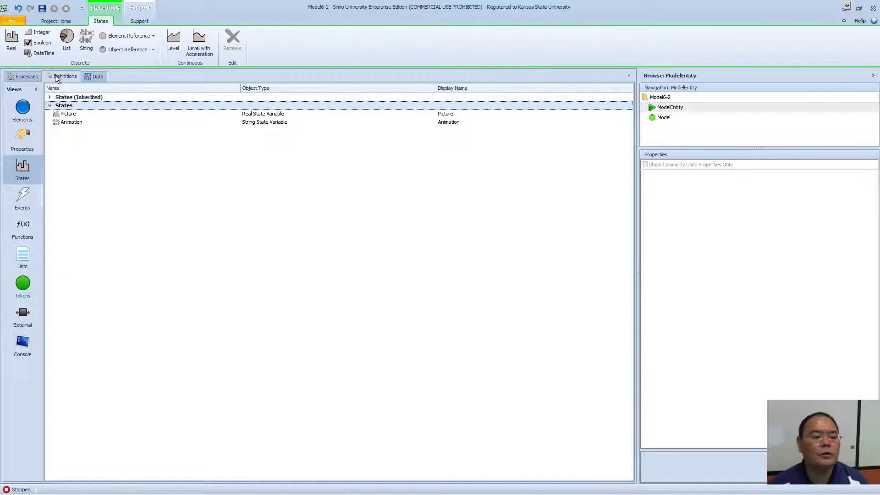
pyautogui.click(12, 45)
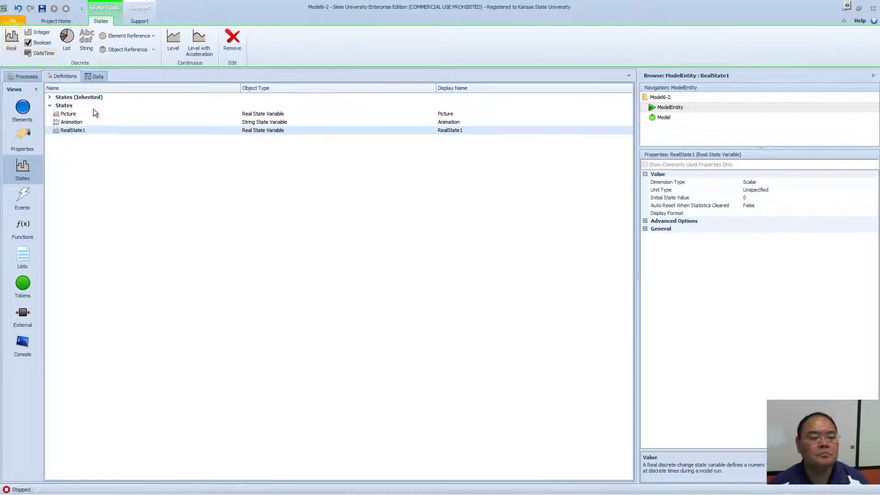
pyautogui.click(91, 128)
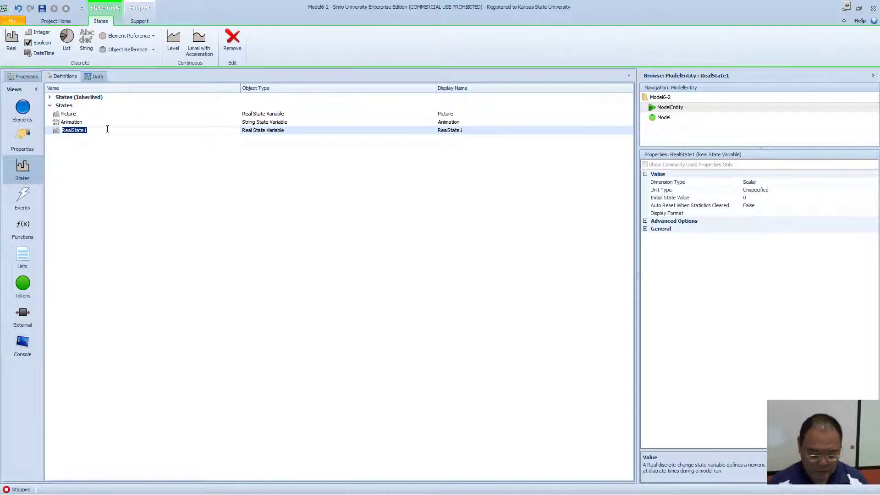
pyautogui.write('PT')
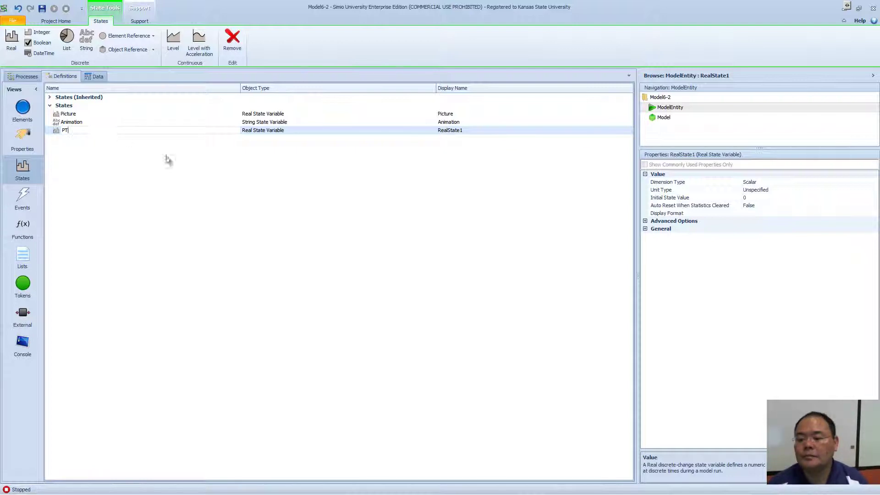
pyautogui.press('Return')
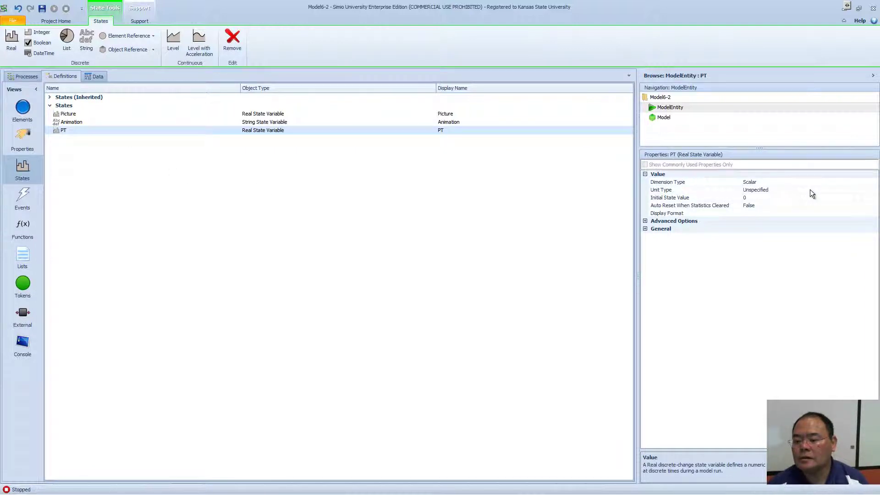
# Step: Set the unit type of the PT state variable to Time
pyautogui.click(810, 189)
pyautogui.click(873, 190)
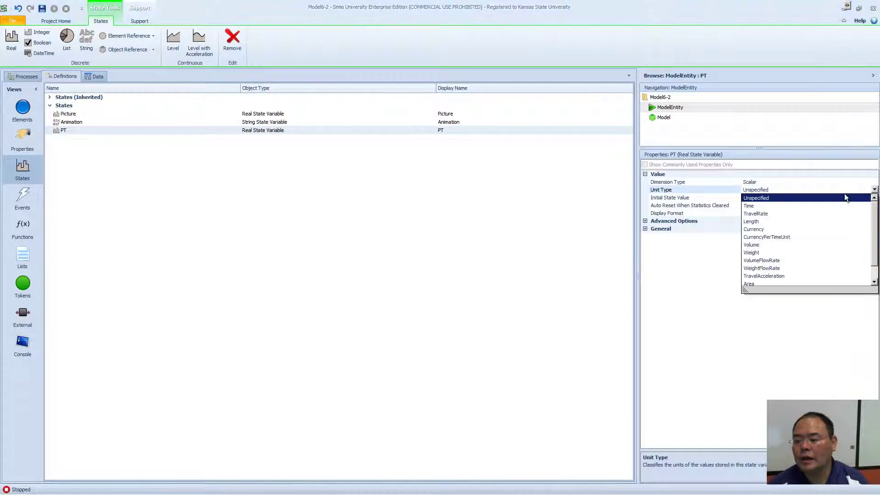
pyautogui.click(760, 205)
pyautogui.click(782, 198)
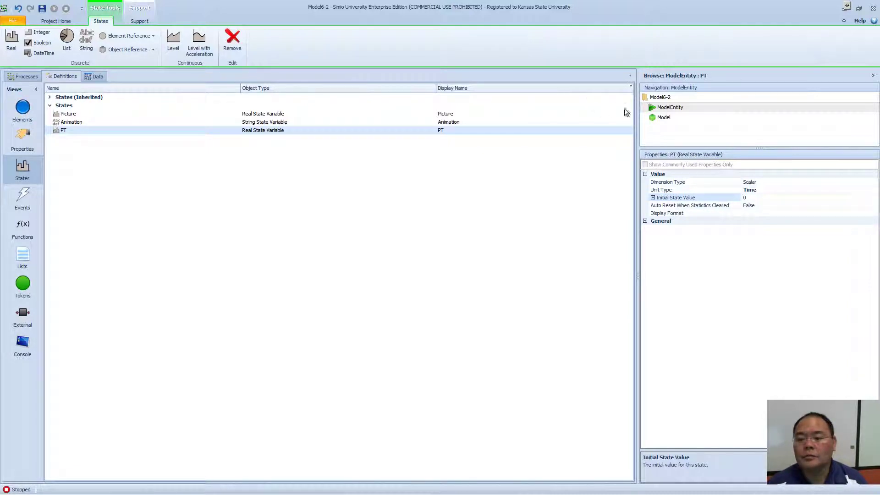
# Step: Return to the main model's facility and set the expression of EntNew's status label to PT
pyautogui.click(657, 117)
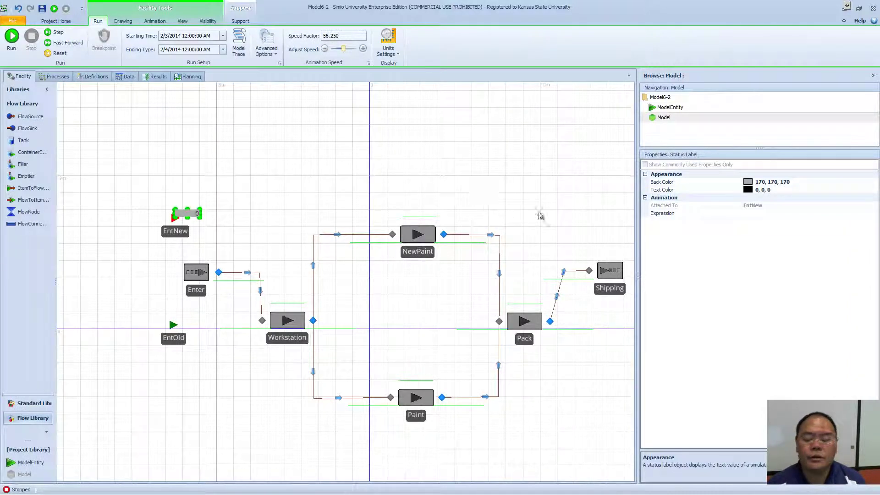
pyautogui.click(757, 214)
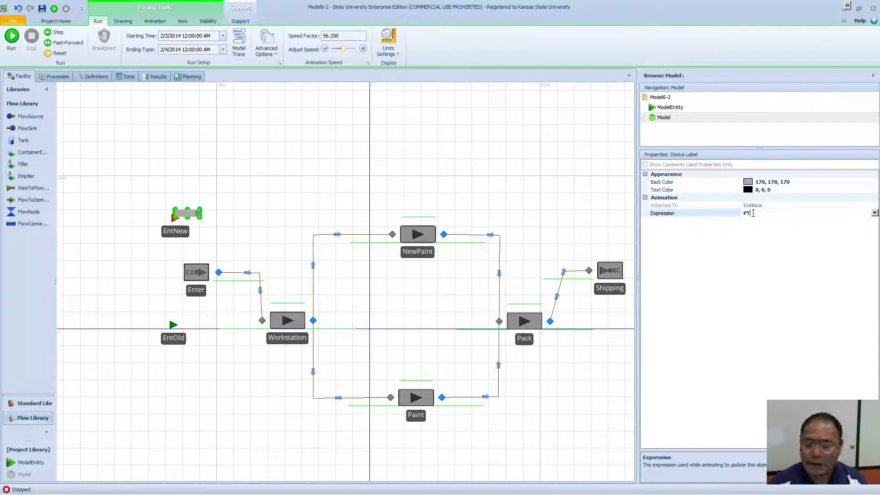
pyautogui.click(214, 325)
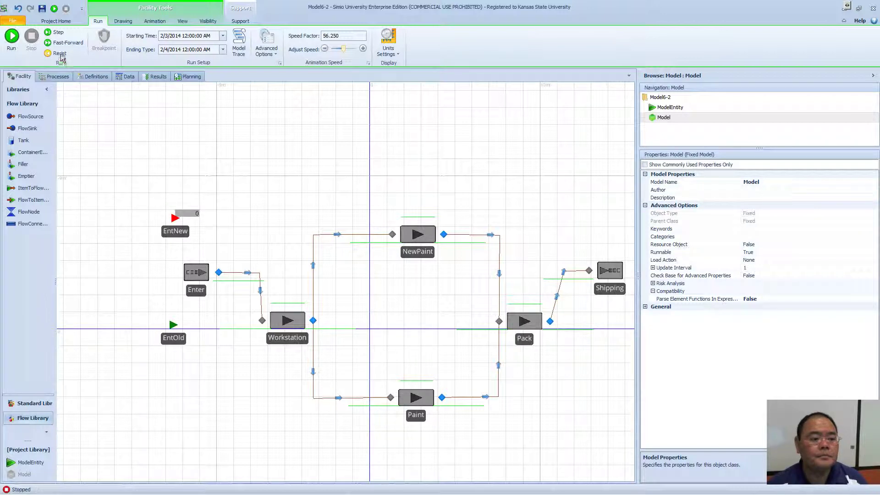
# Step: Attach a matching status label to the EntOld entity and set its expression to PT
pyautogui.click(173, 329)
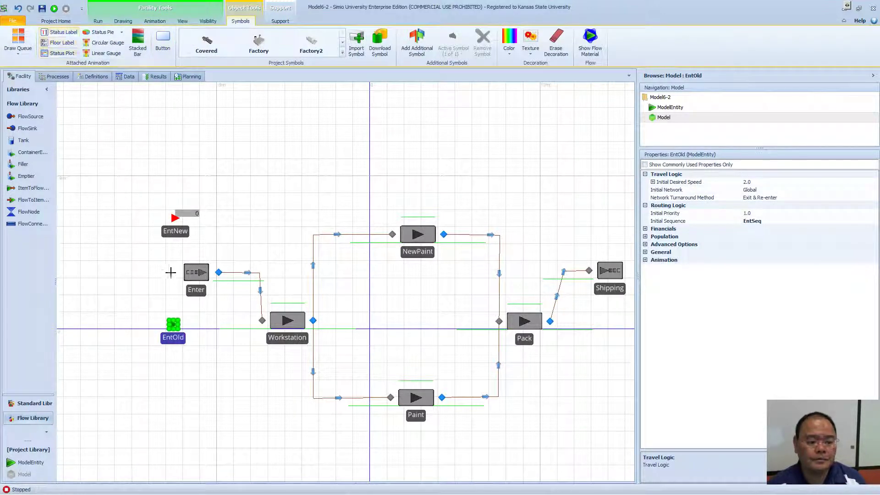
pyautogui.click(171, 319)
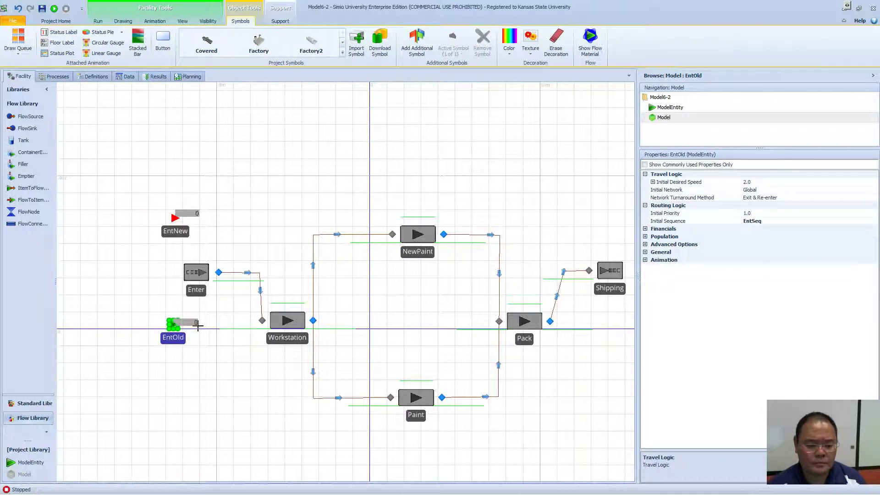
pyautogui.click(198, 325)
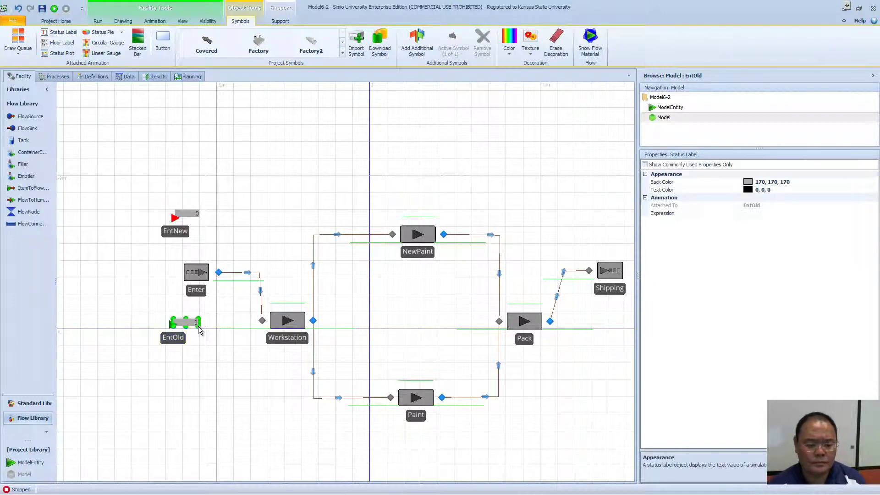
pyautogui.click(747, 213)
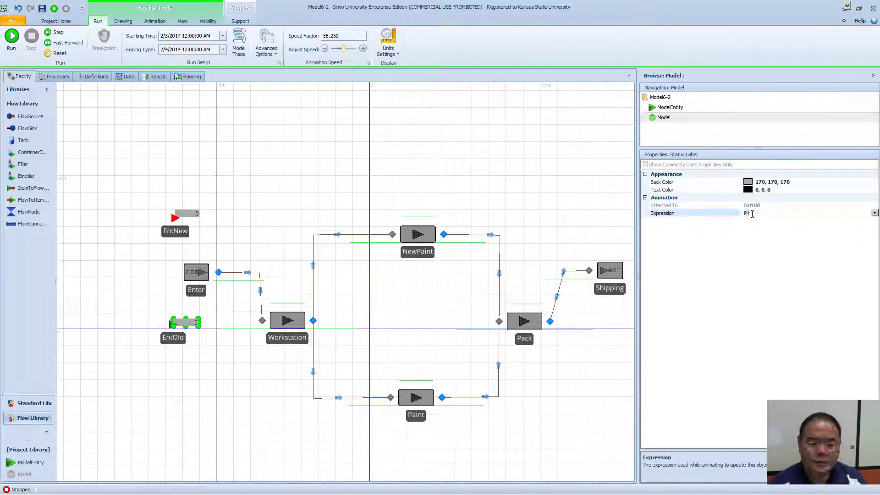
pyautogui.click(311, 185)
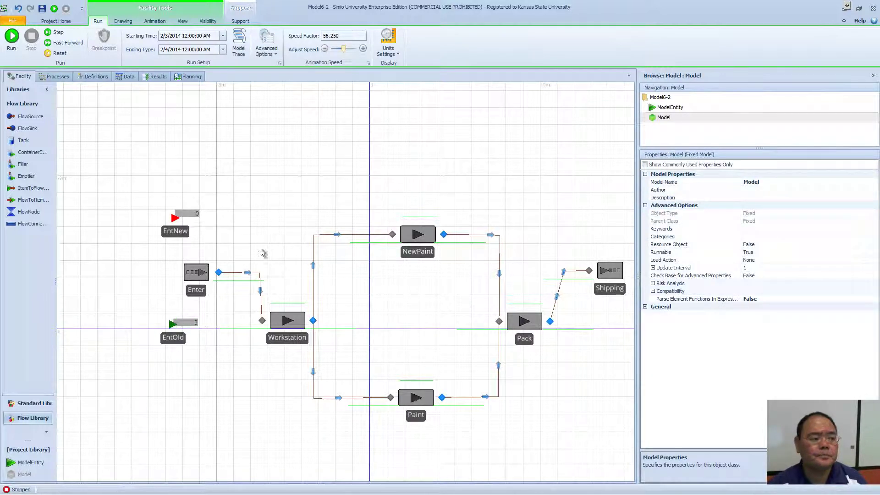
# Step: Rotate EntNew's status label so it slants diagonally upward from the entity symbol
pyautogui.scroll(3, 207, 239)
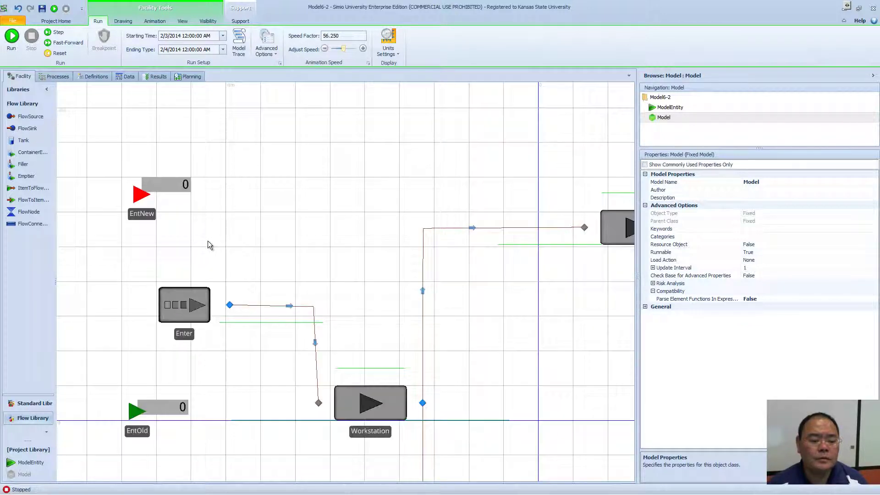
pyautogui.click(186, 186)
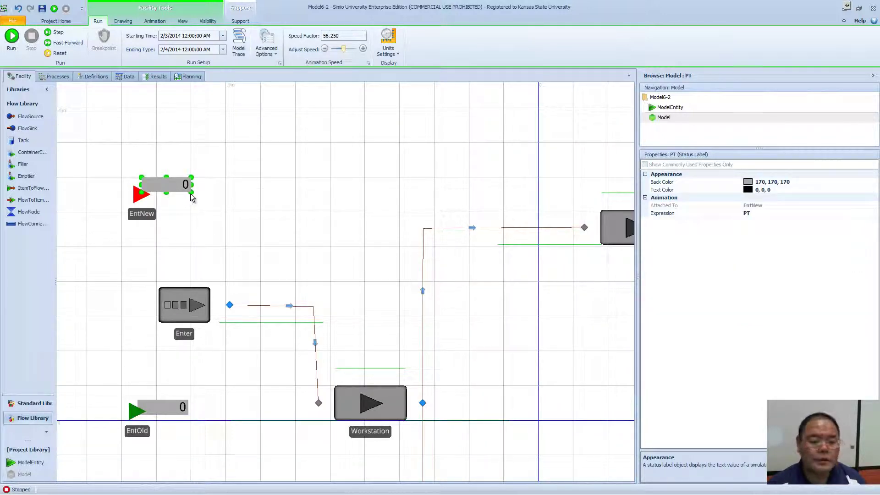
pyautogui.moveTo(190, 193); pyautogui.dragTo(173, 166)
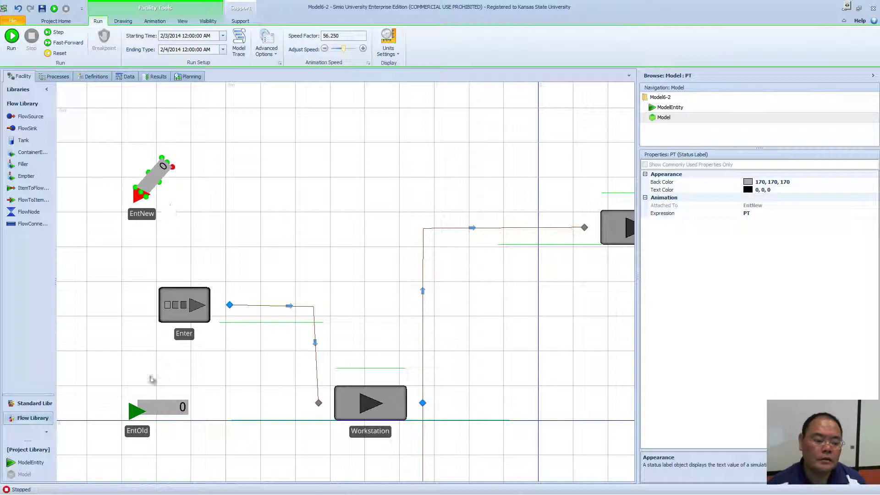
# Step: Rotate EntOld's status label so it slants diagonally upward from the entity symbol
pyautogui.click(161, 418)
pyautogui.click(179, 414)
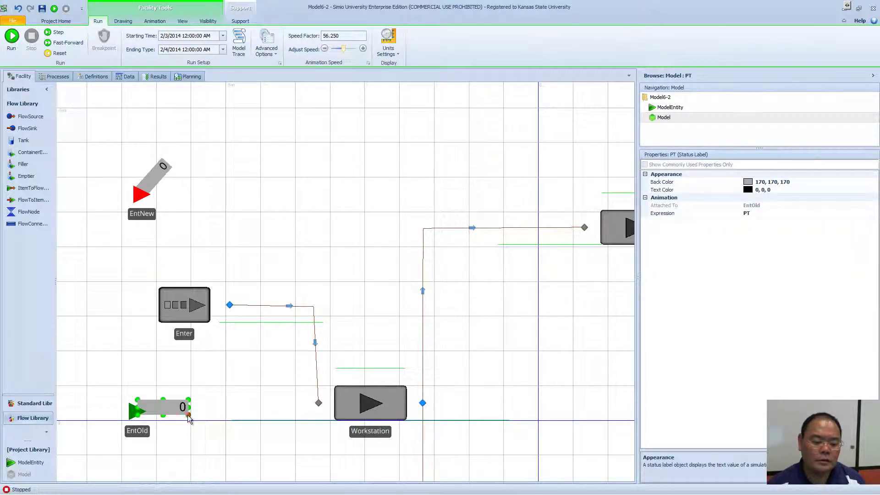
pyautogui.moveTo(188, 415); pyautogui.dragTo(153, 396)
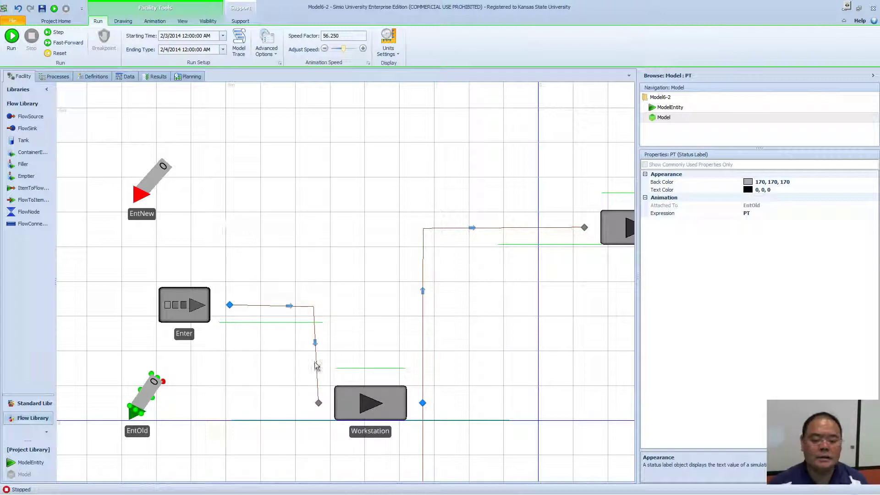
# Step: Add an On Entering state assignment to the Workstation server with ModelEntity.PT as its state variable
pyautogui.click(351, 411)
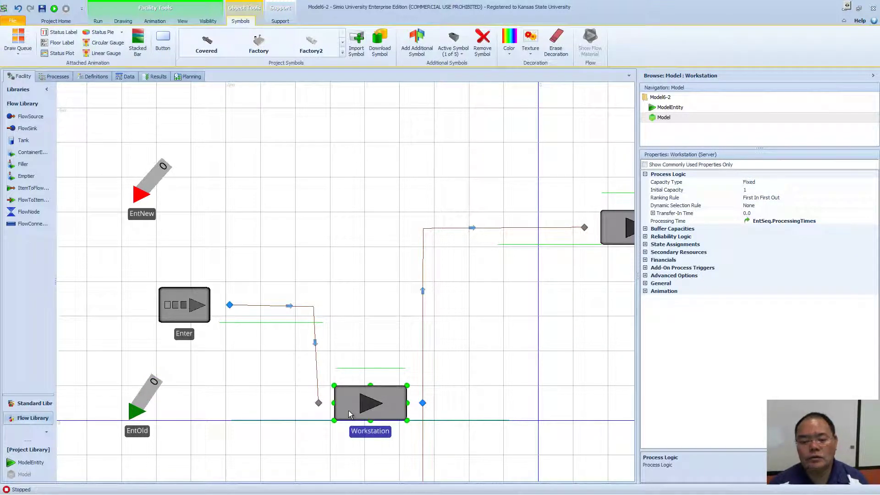
pyautogui.click(645, 244)
pyautogui.click(852, 252)
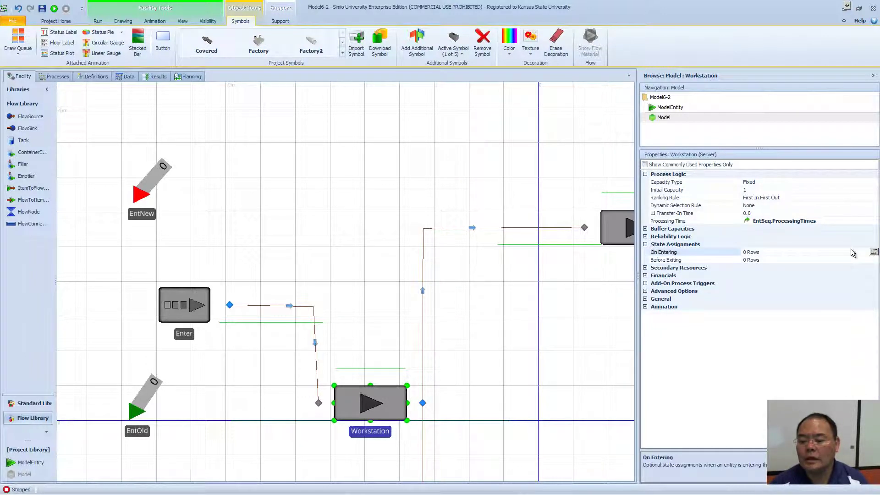
pyautogui.click(873, 253)
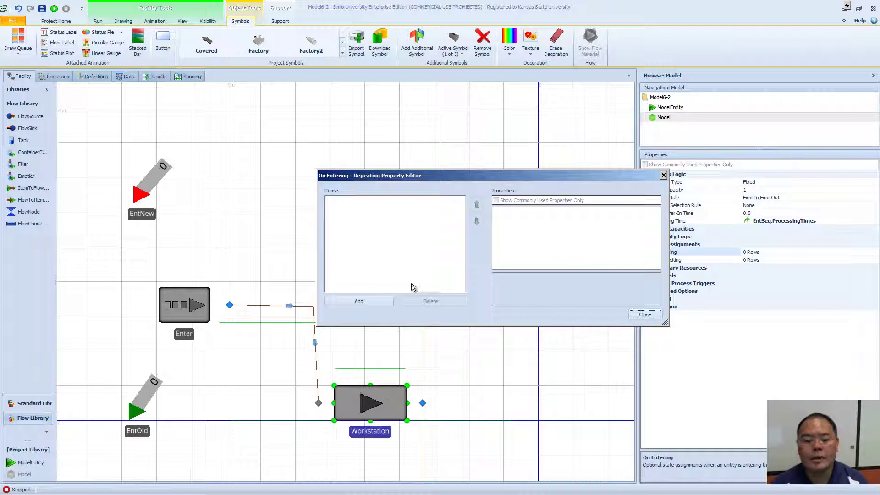
pyautogui.click(391, 301)
pyautogui.click(586, 219)
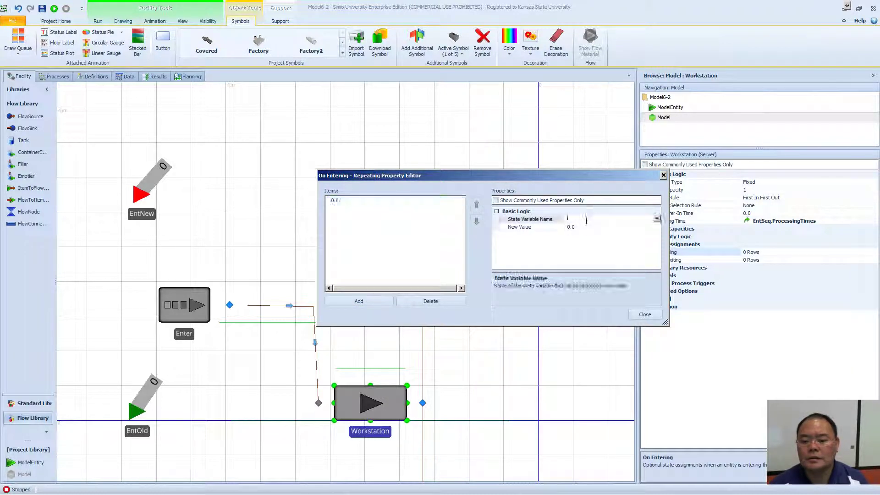
pyautogui.click(656, 221)
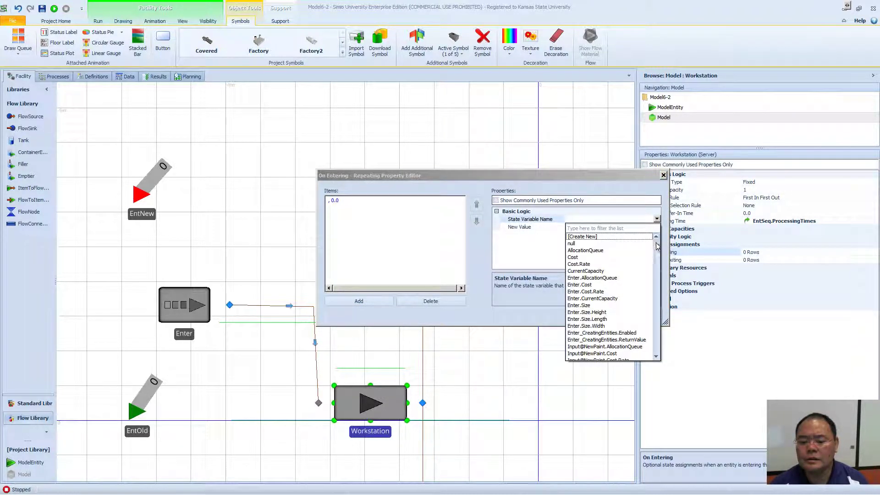
pyautogui.scroll(-2, 658, 256)
pyautogui.moveTo(658, 252); pyautogui.dragTo(659, 275)
pyautogui.click(583, 278)
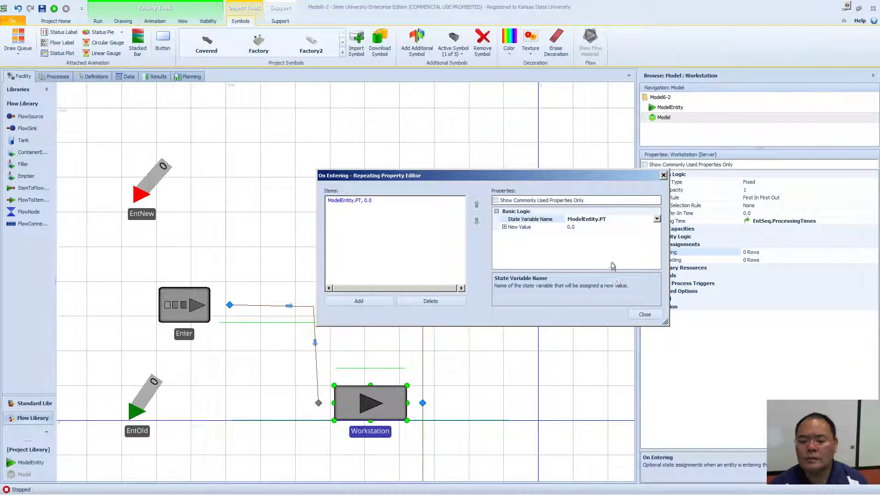
# Step: Set the new value of the Workstation's On Entering assignment to EntSeq.ProcessingTimes
pyautogui.click(596, 228)
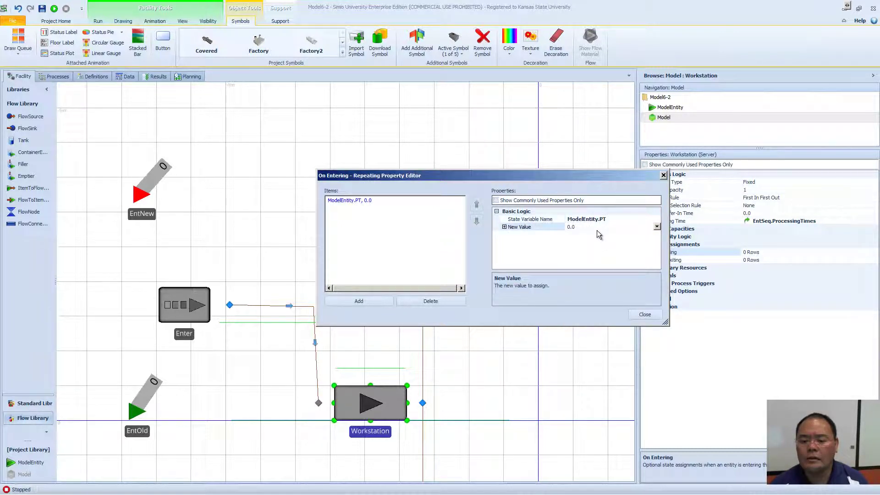
pyautogui.click(657, 227)
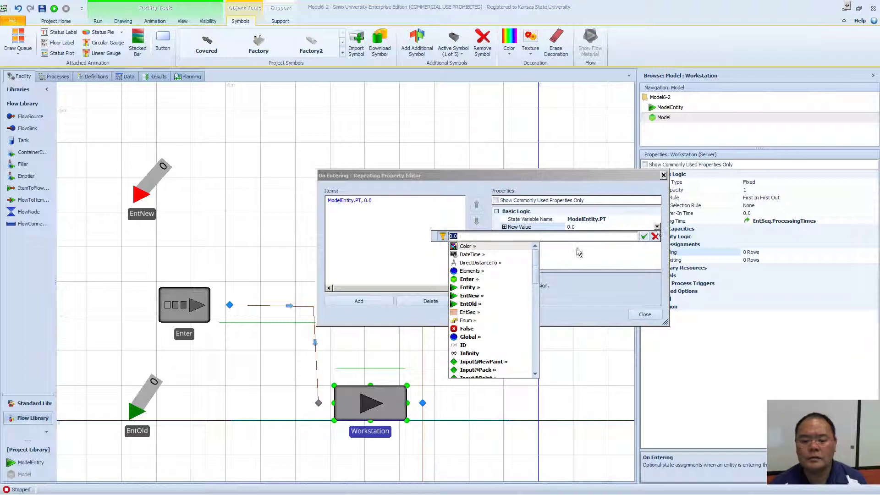
pyautogui.click(480, 313)
pyautogui.write('.')
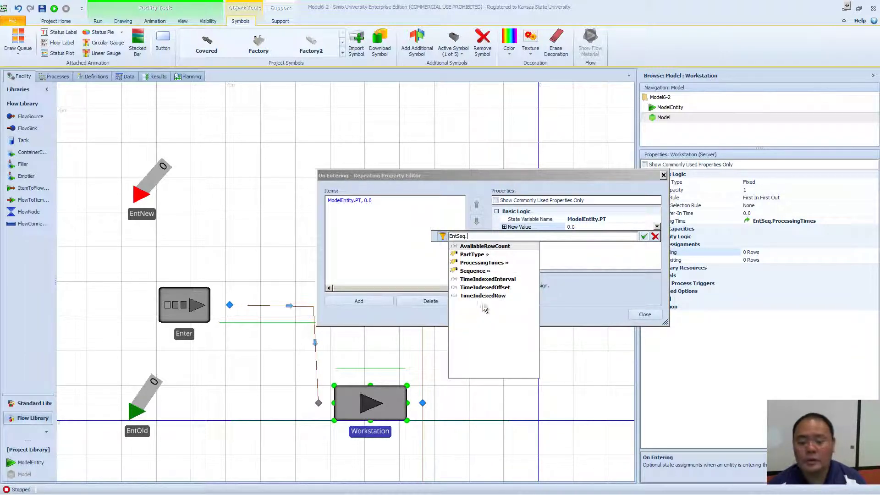
pyautogui.click(490, 265)
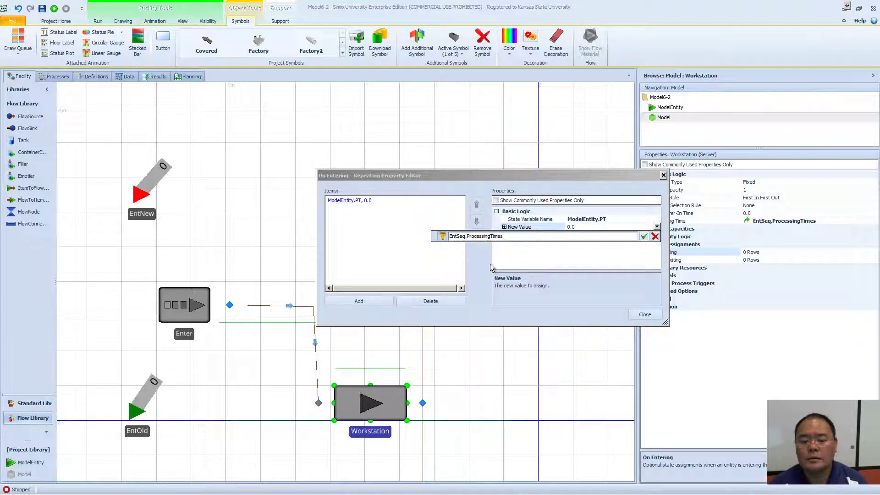
pyautogui.click(643, 237)
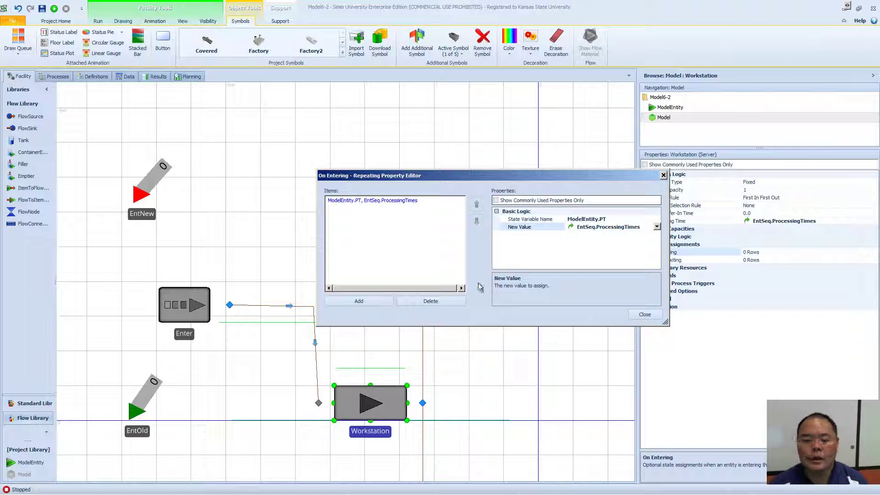
# Step: Delete the ModelEntity.PT assignment from the Workstation's On Entering assignments and close the editor
pyautogui.click(448, 304)
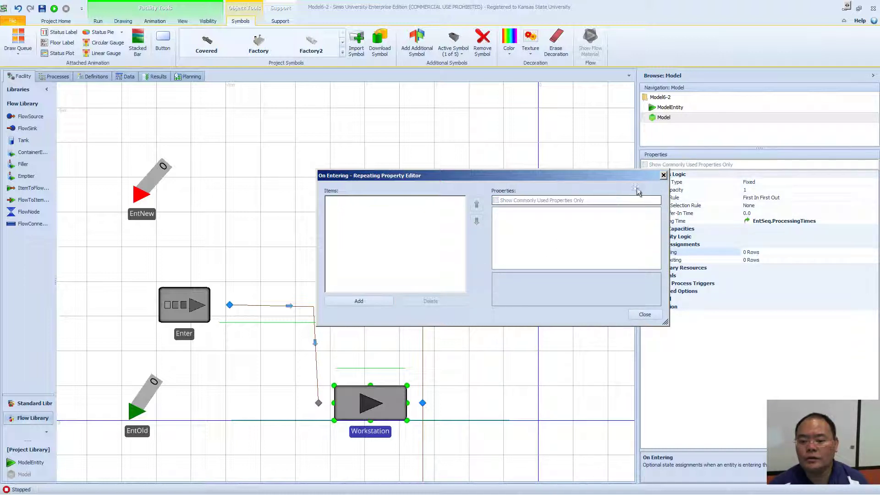
pyautogui.click(663, 176)
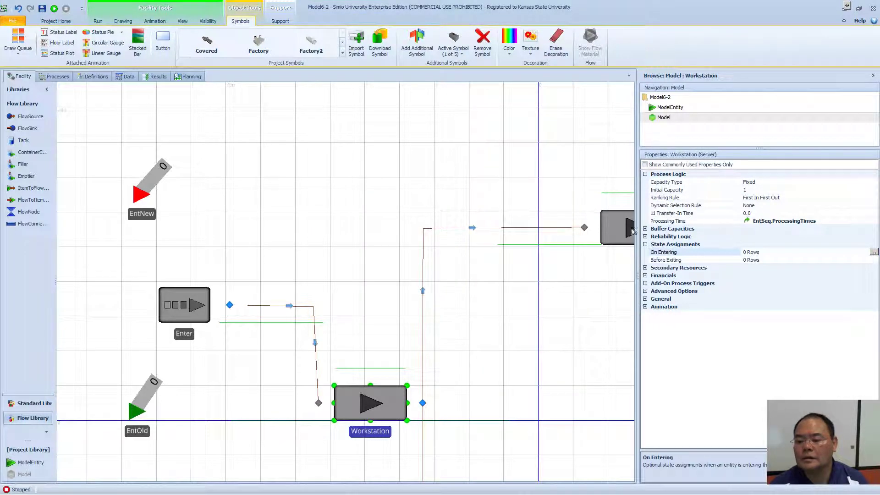
# Step: Create a new process in the main model and name it MarkPT
pyautogui.click(645, 284)
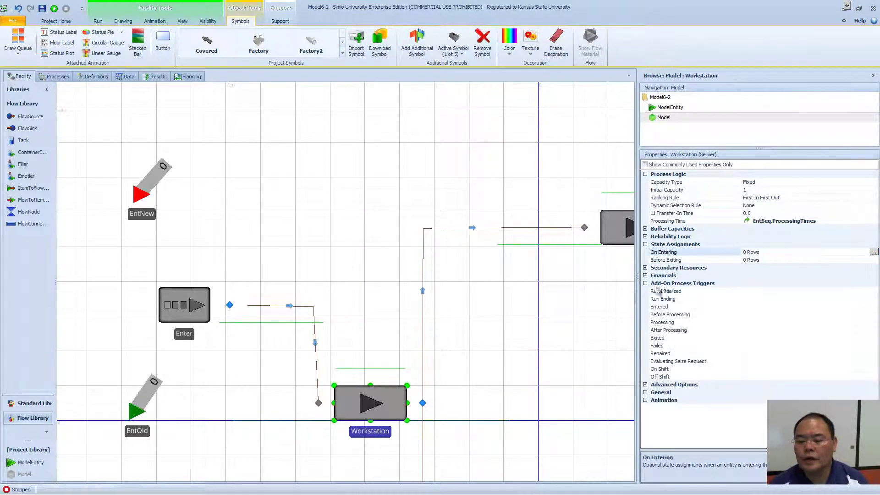
pyautogui.click(55, 77)
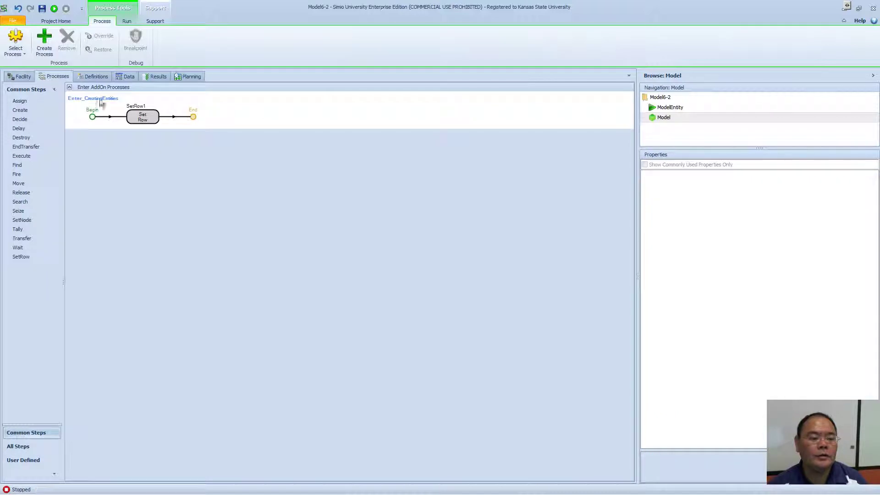
pyautogui.click(40, 43)
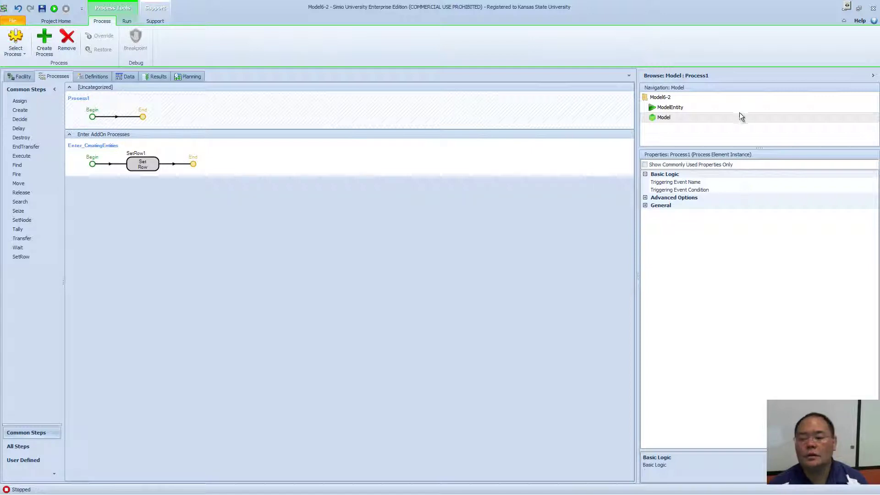
pyautogui.click(645, 205)
pyautogui.click(767, 221)
pyautogui.moveTo(775, 220); pyautogui.dragTo(744, 222)
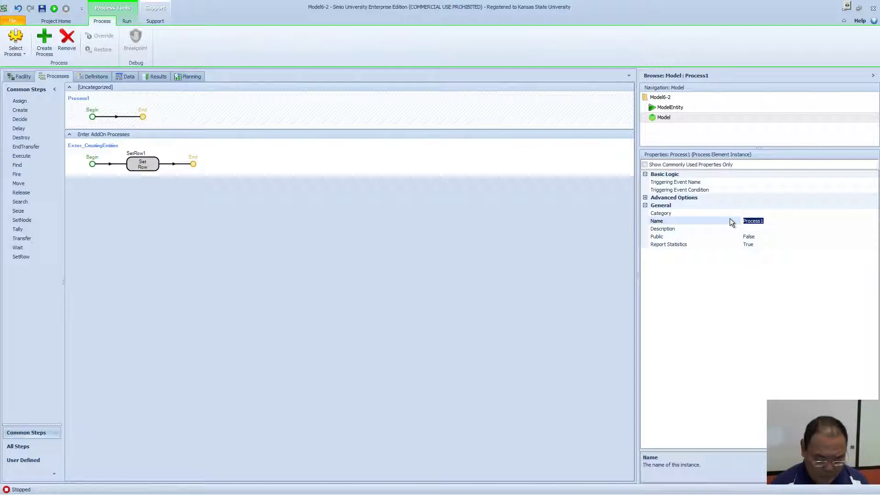
pyautogui.write('Mark')
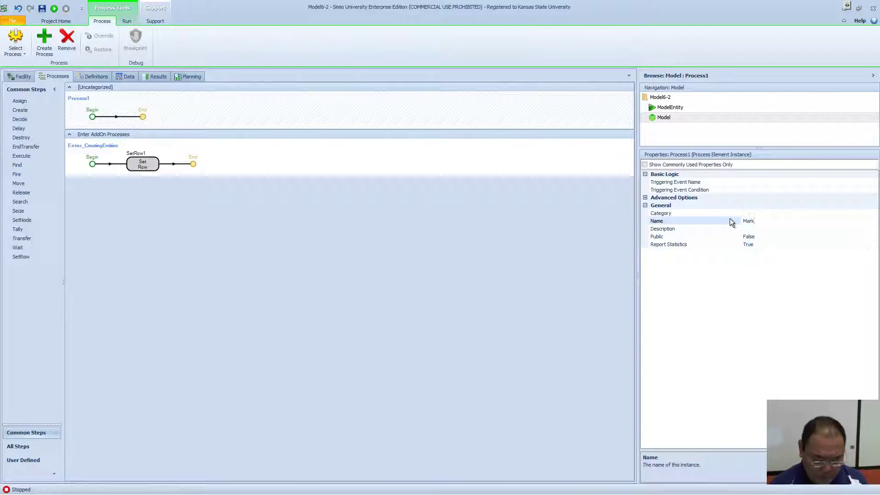
pyautogui.write('T')
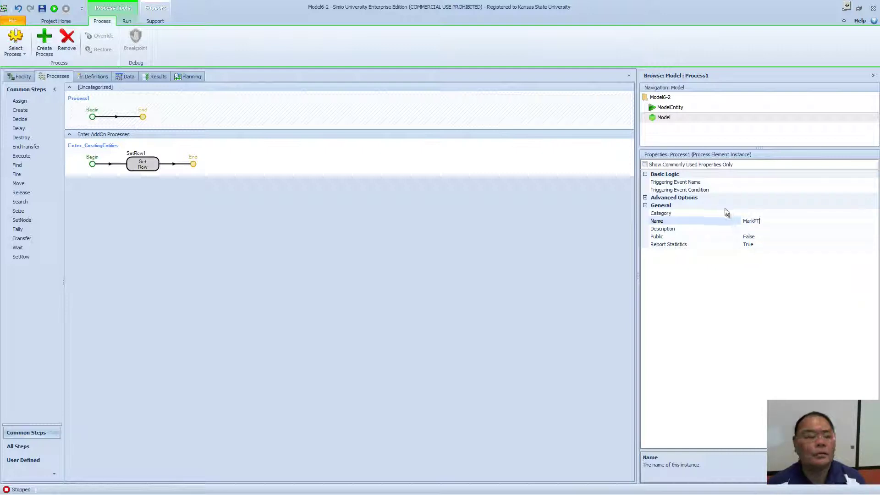
pyautogui.click(556, 210)
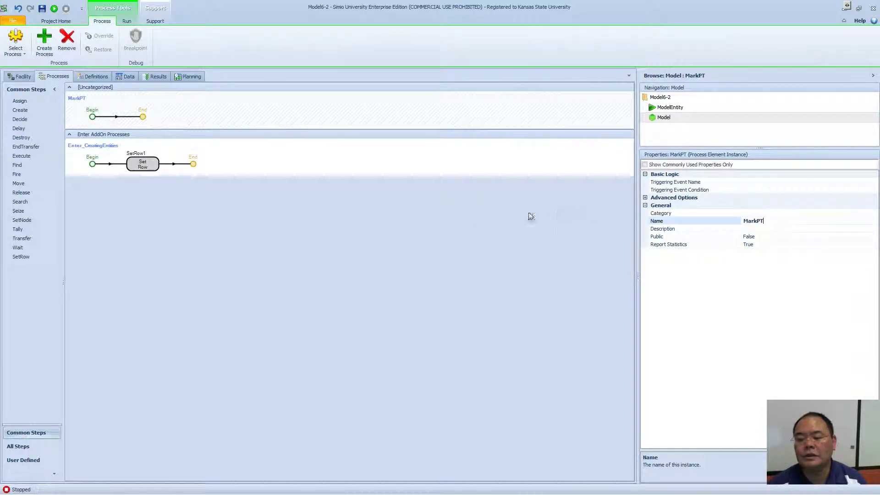
# Step: Add an Assign step to the MarkPT process and enter ModelEntity.PT as its new value
pyautogui.moveTo(20, 101); pyautogui.dragTo(142, 117)
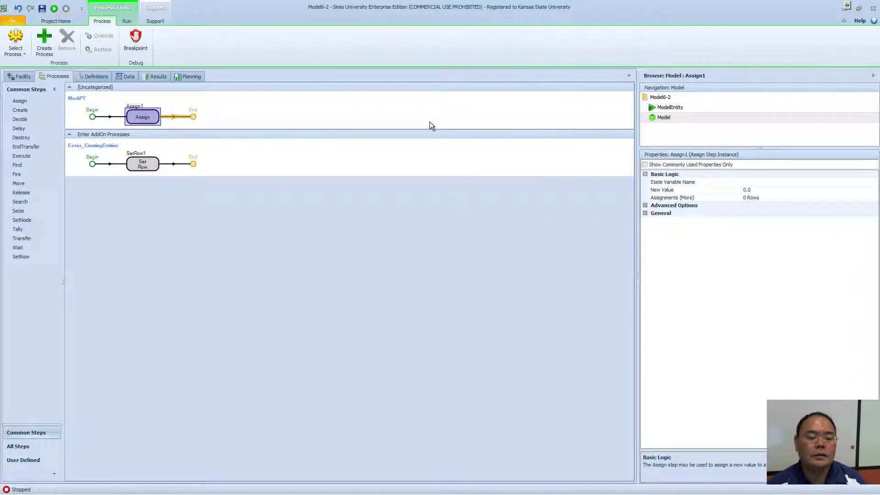
pyautogui.click(806, 190)
pyautogui.click(875, 190)
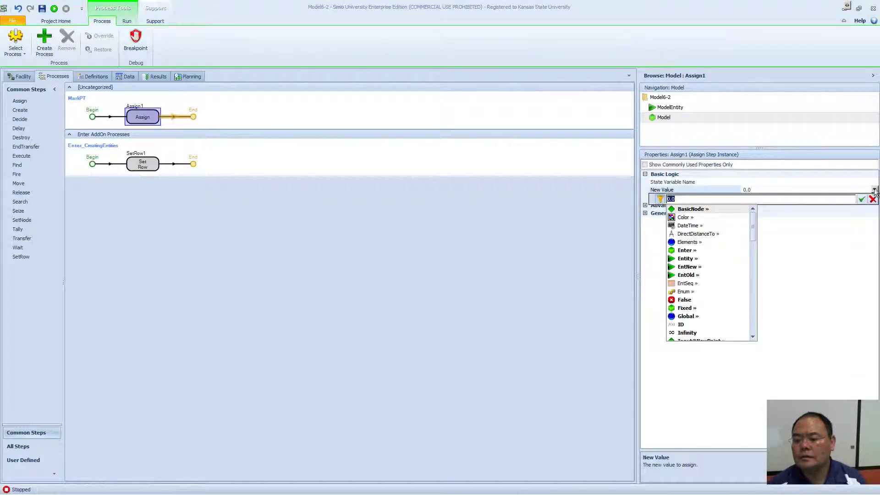
pyautogui.write('M')
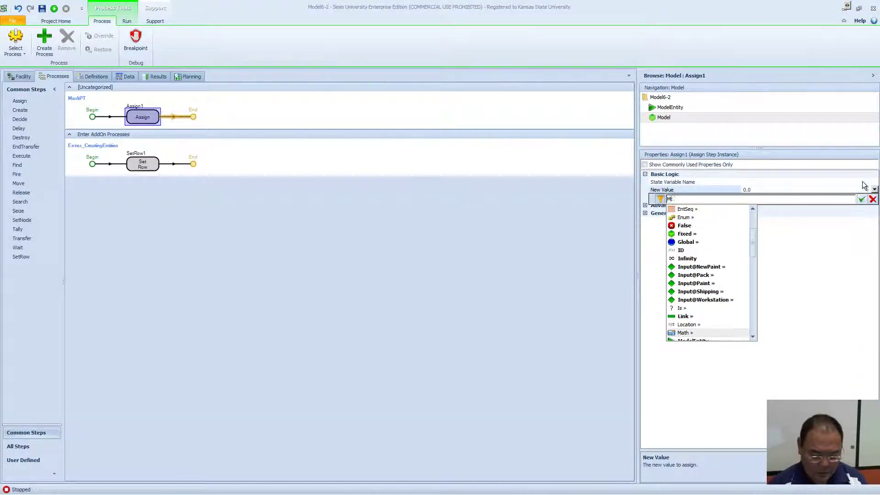
pyautogui.write('odelEntity.')
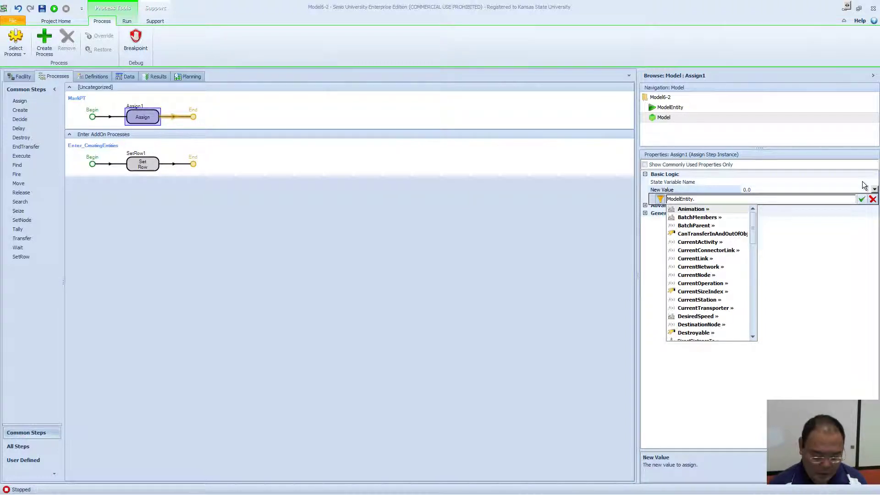
pyautogui.write('PT')
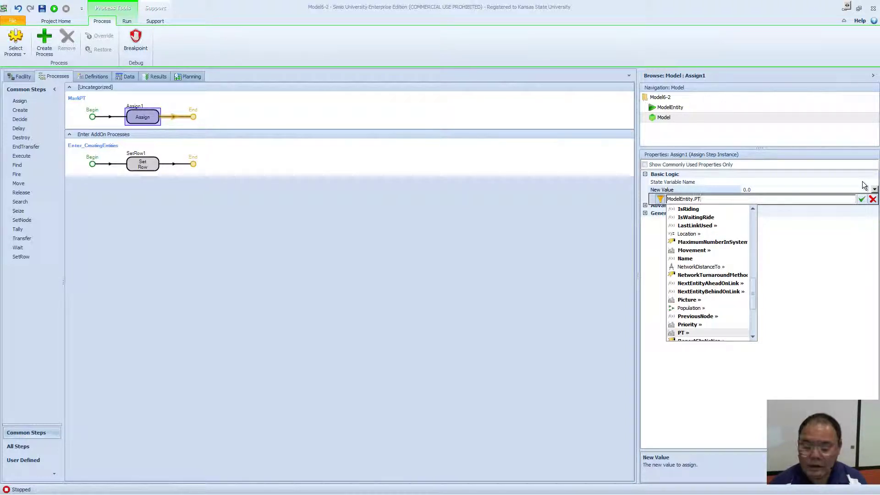
pyautogui.press('Escape')
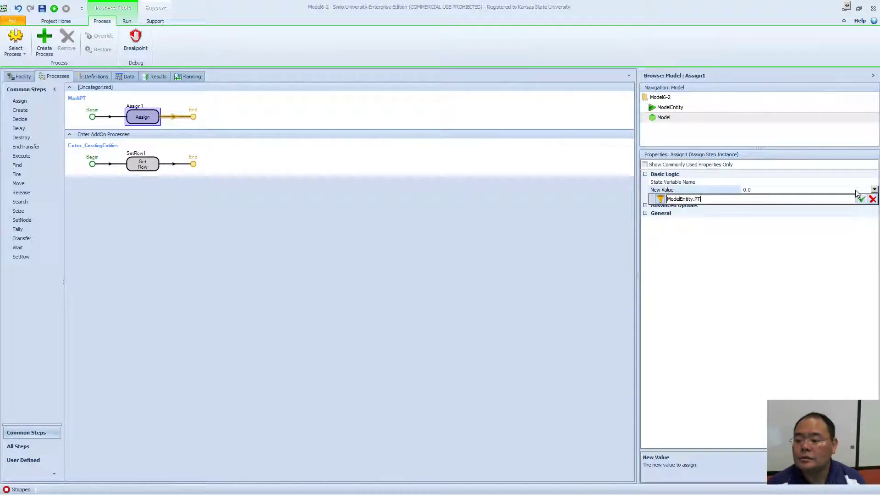
pyautogui.click(861, 199)
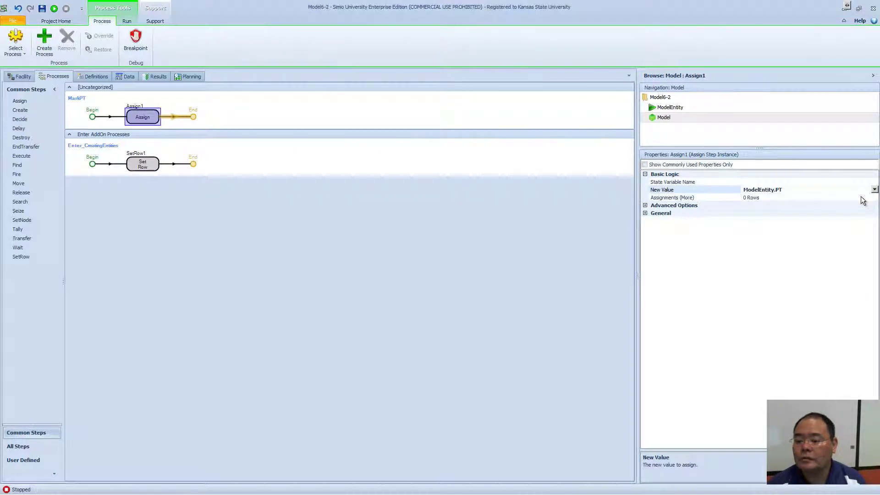
# Step: Move the ModelEntity.PT entry from the Assign step's new value to its state variable name
pyautogui.click(822, 199)
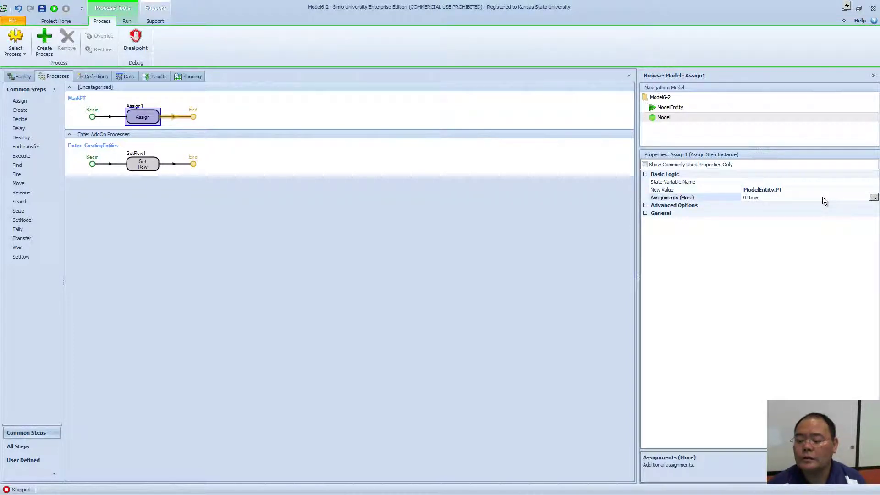
pyautogui.click(822, 190)
pyautogui.moveTo(820, 190); pyautogui.dragTo(724, 189)
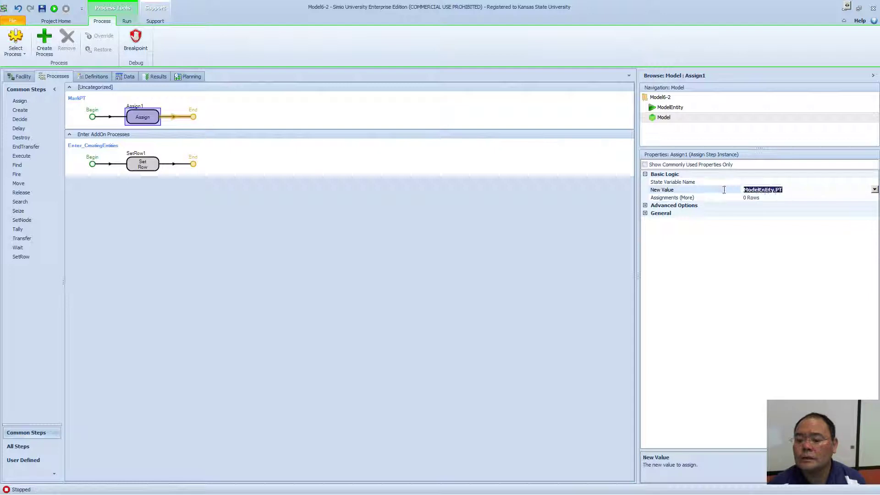
pyautogui.hotkey('ctrl', 'x')
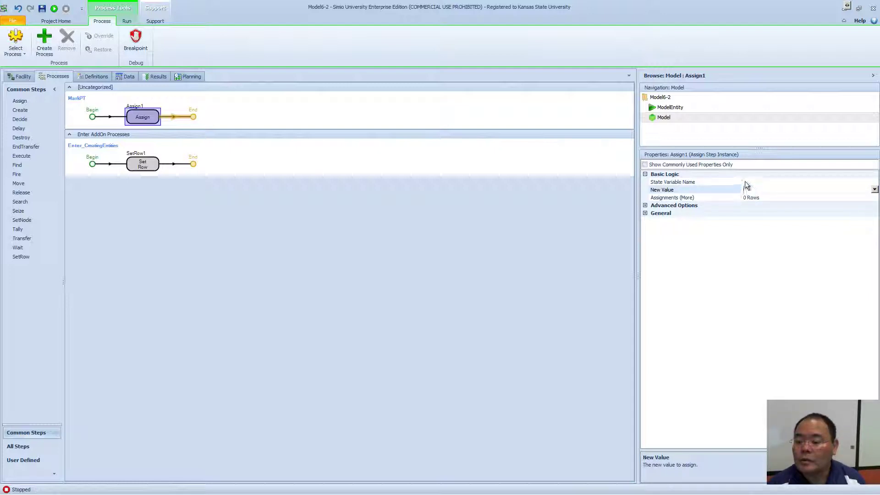
pyautogui.click(745, 182)
pyautogui.hotkey('ctrl', 'v')
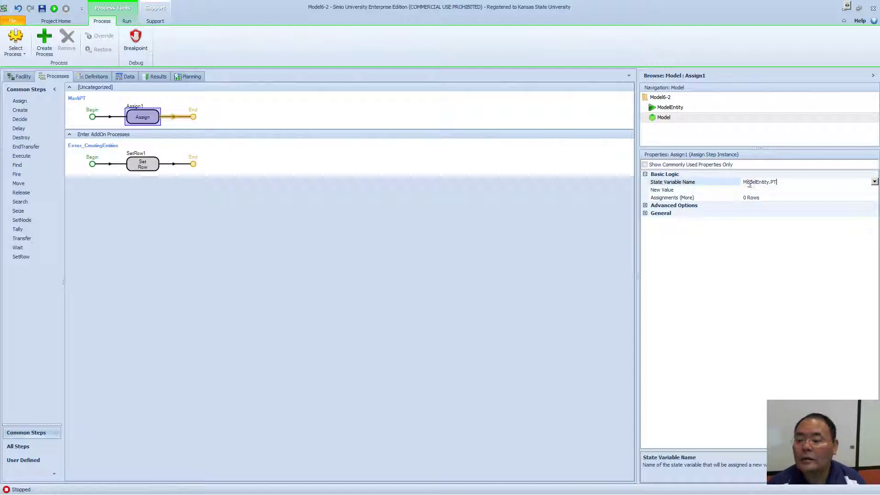
# Step: Set the new value of the MarkPT process's Assign step to EntSeq.ProcessingTimes
pyautogui.click(752, 190)
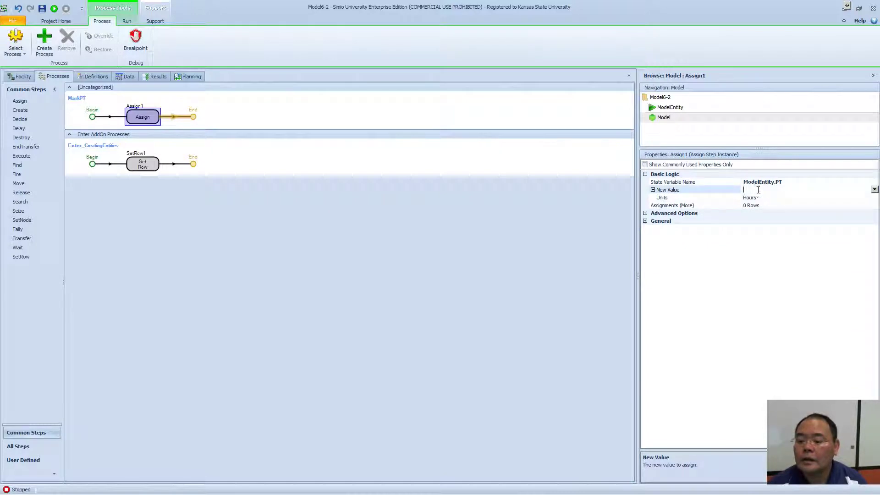
pyautogui.click(875, 189)
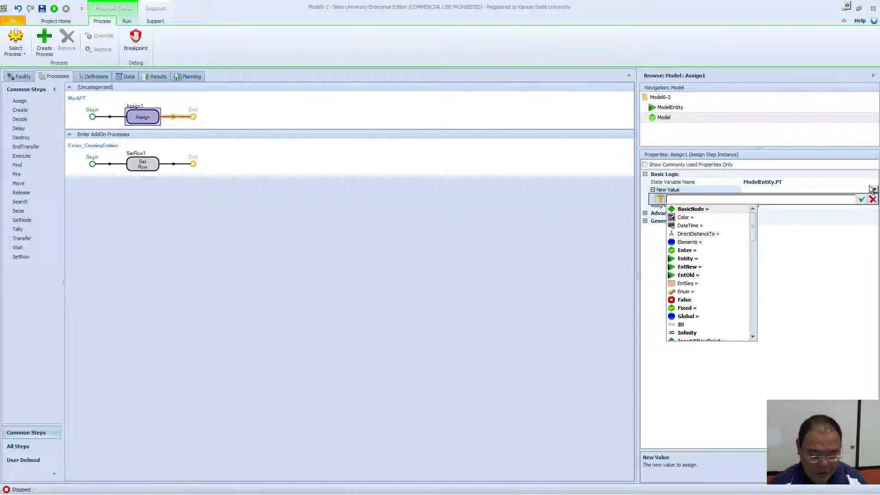
pyautogui.write('EntS')
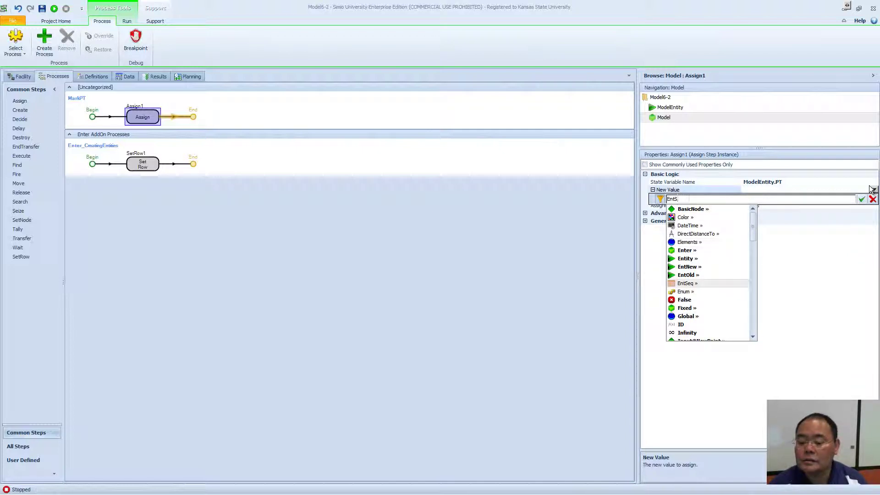
pyautogui.write('eq.PR')
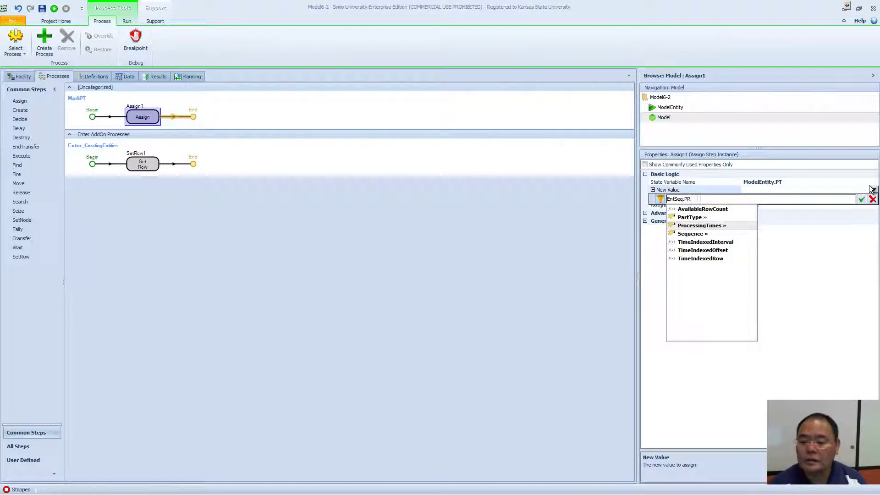
pyautogui.press('Tab')
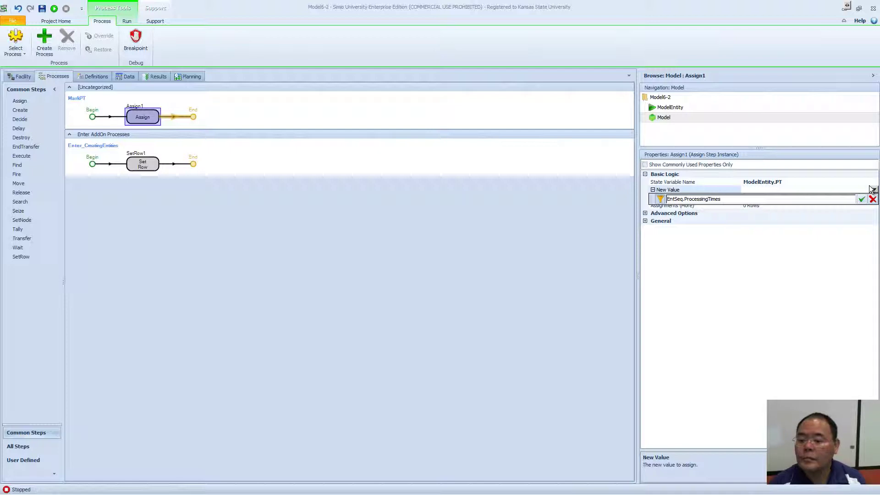
pyautogui.press('Return')
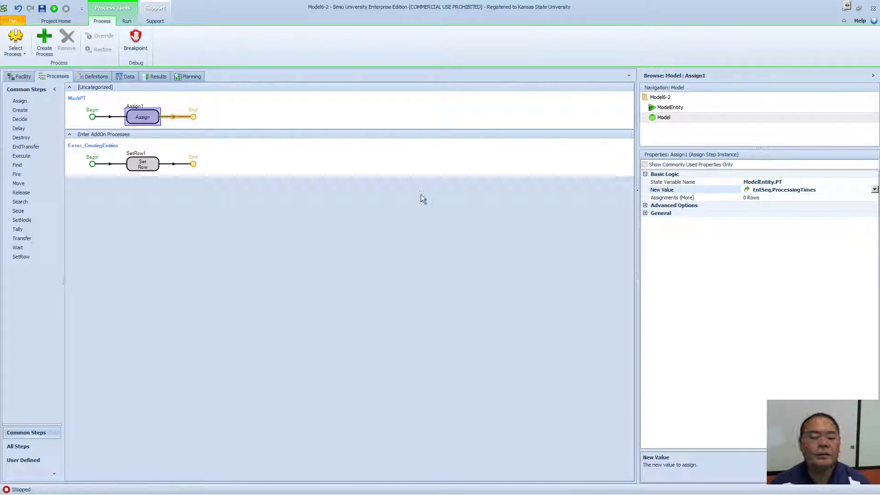
# Step: Assign the MarkPT process to the Workstation server's Entered add-on process trigger in the facility
pyautogui.click(23, 79)
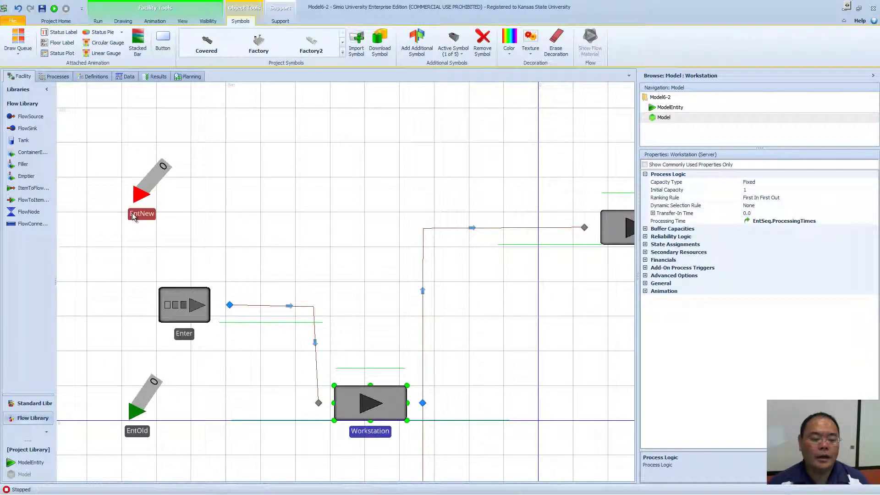
pyautogui.click(603, 231)
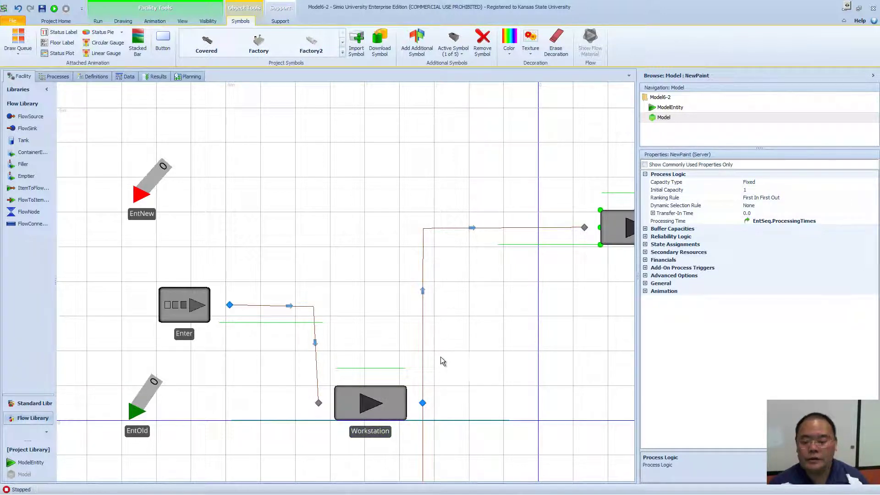
pyautogui.click(399, 400)
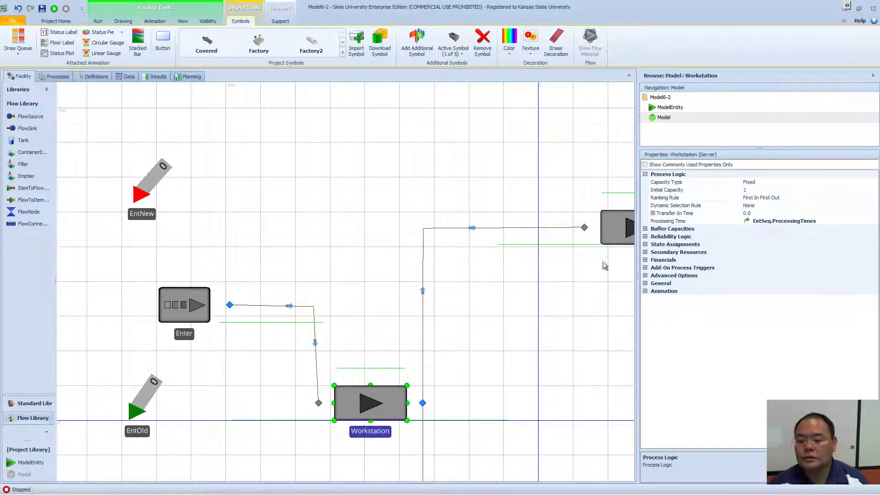
pyautogui.click(646, 269)
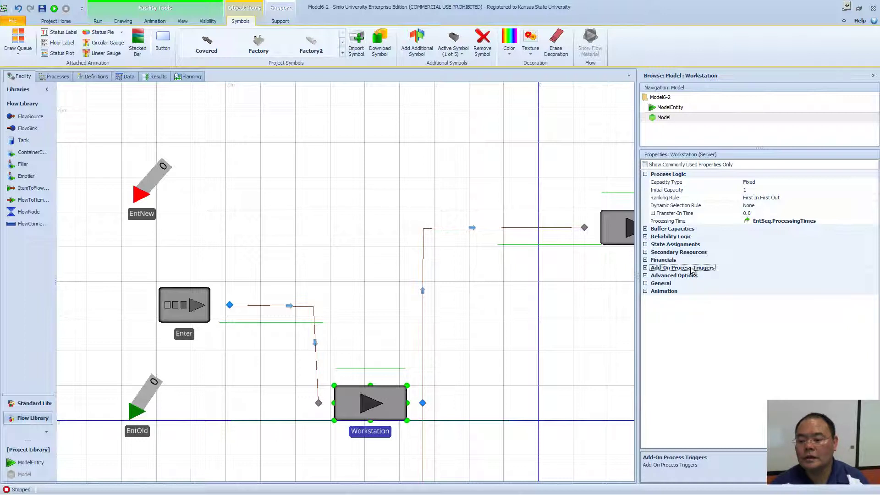
pyautogui.click(645, 268)
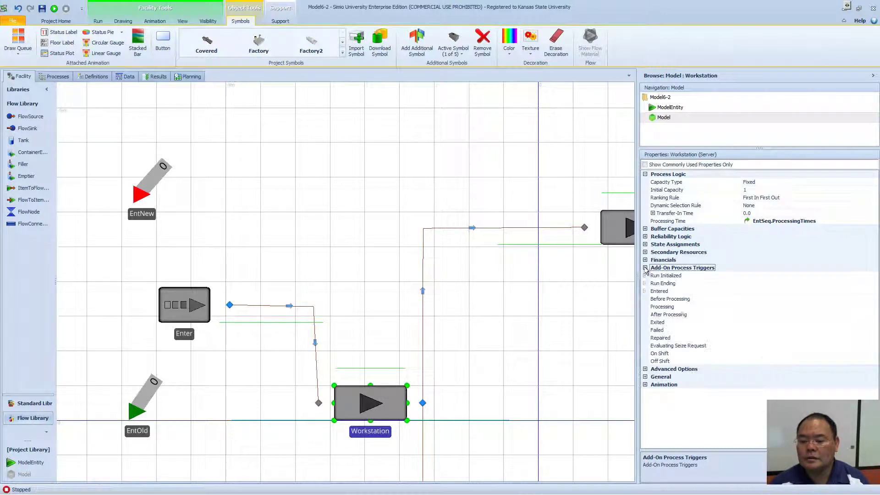
pyautogui.click(674, 292)
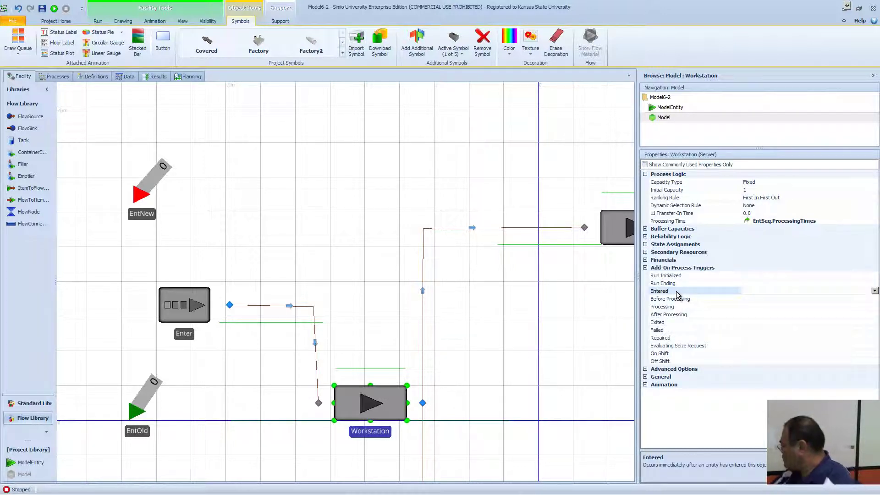
pyautogui.click(741, 276)
pyautogui.moveTo(741, 277); pyautogui.dragTo(714, 281)
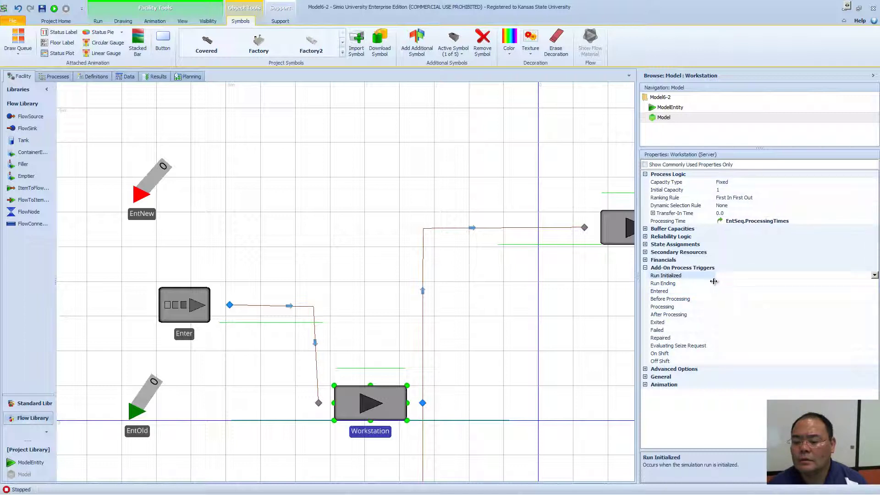
pyautogui.click(725, 290)
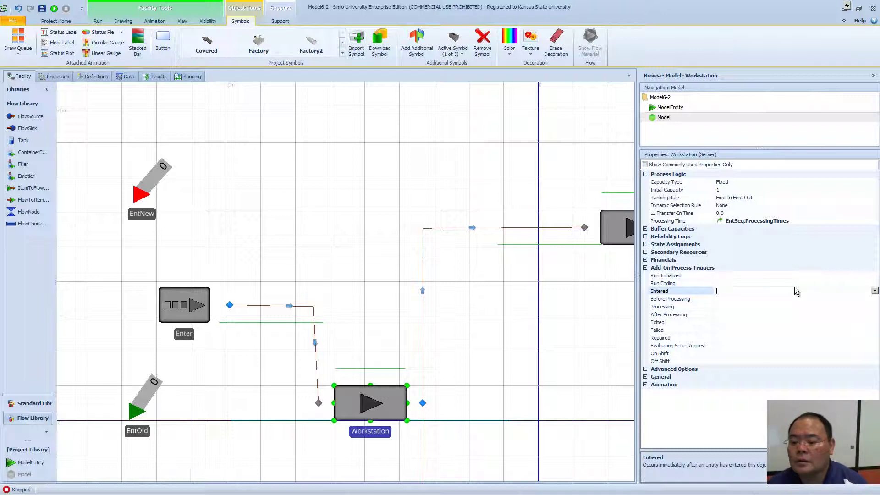
pyautogui.click(874, 291)
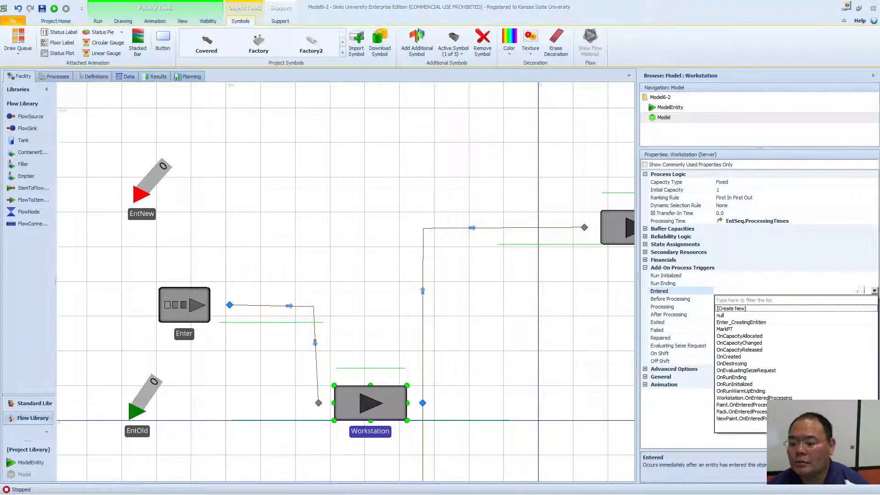
pyautogui.click(740, 332)
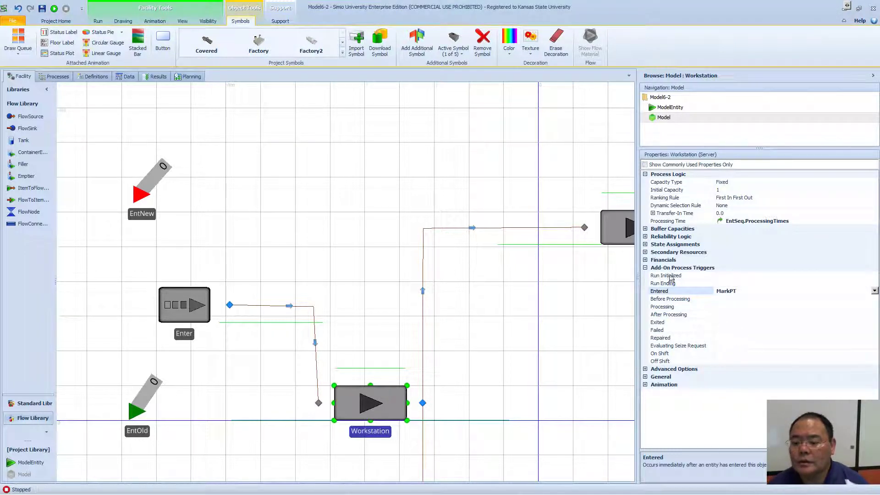
# Step: Assign MarkPT to the Entered add-on process trigger of the NewPaint, Pack and Paint servers together
pyautogui.click(562, 300)
pyautogui.scroll(-3, 561, 300)
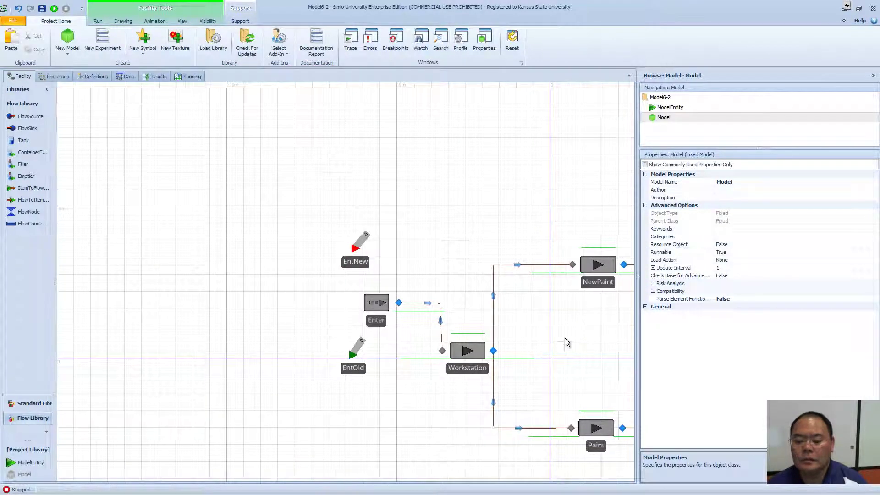
pyautogui.moveTo(565, 341); pyautogui.dragTo(420, 277)
pyautogui.click(446, 219)
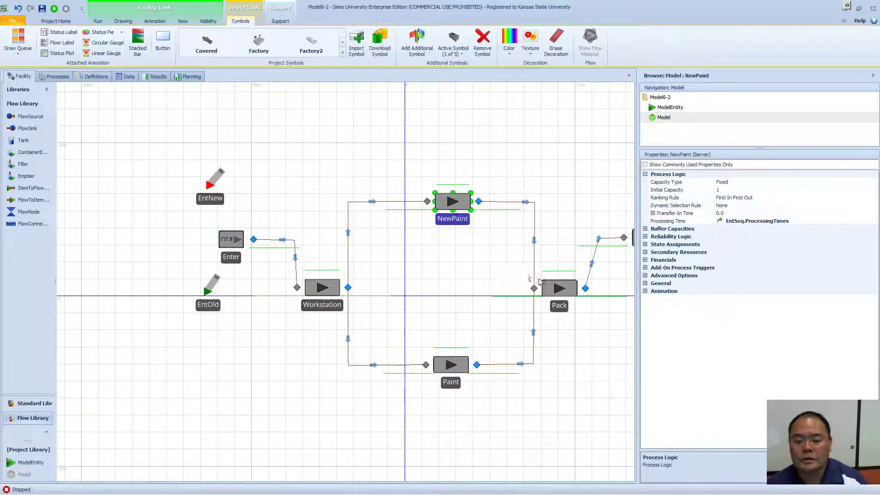
pyautogui.keyDown('ctrl'); pyautogui.click(558, 293); pyautogui.keyUp('ctrl')
pyautogui.keyDown('ctrl'); pyautogui.click(455, 362); pyautogui.keyUp('ctrl')
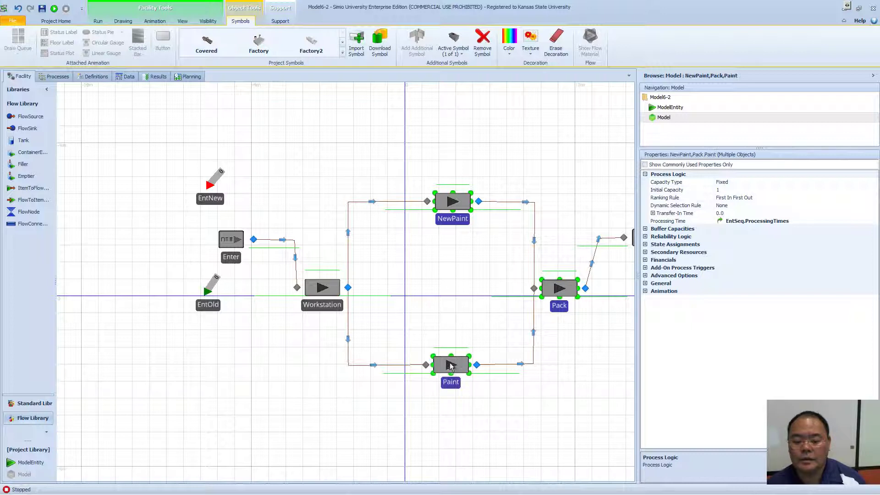
pyautogui.click(646, 269)
pyautogui.click(645, 268)
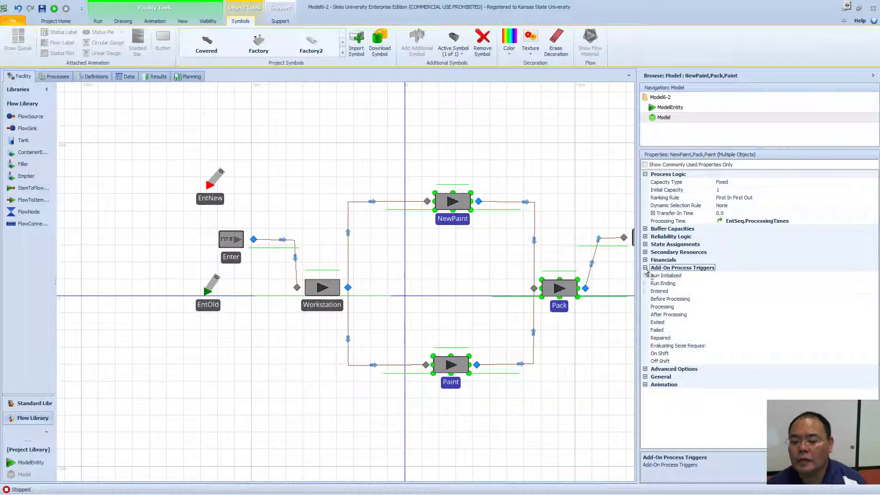
pyautogui.click(726, 293)
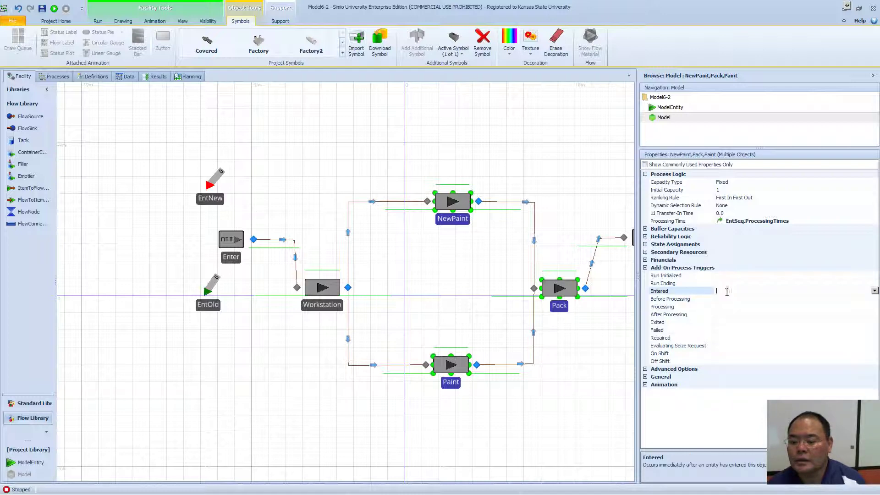
pyautogui.click(874, 291)
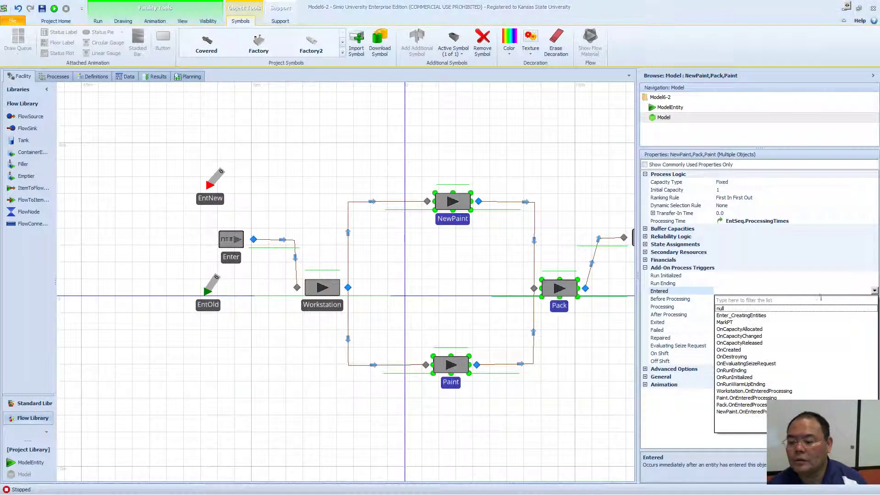
pyautogui.click(728, 325)
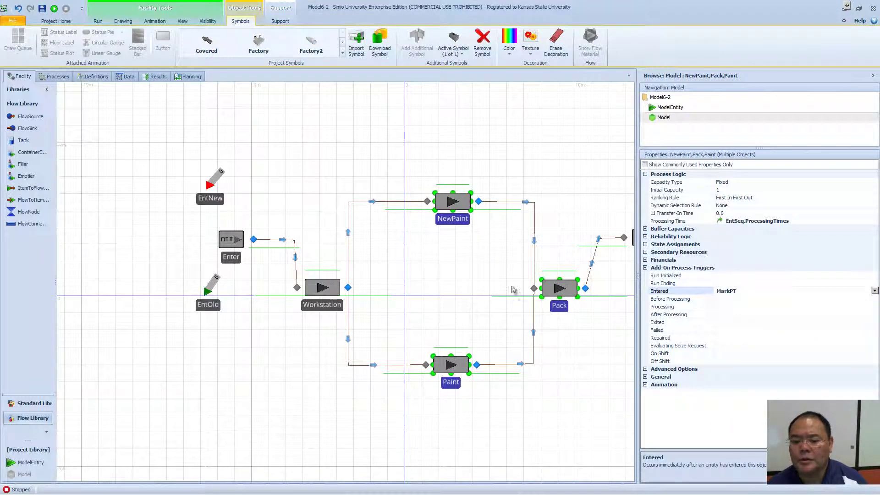
pyautogui.click(373, 170)
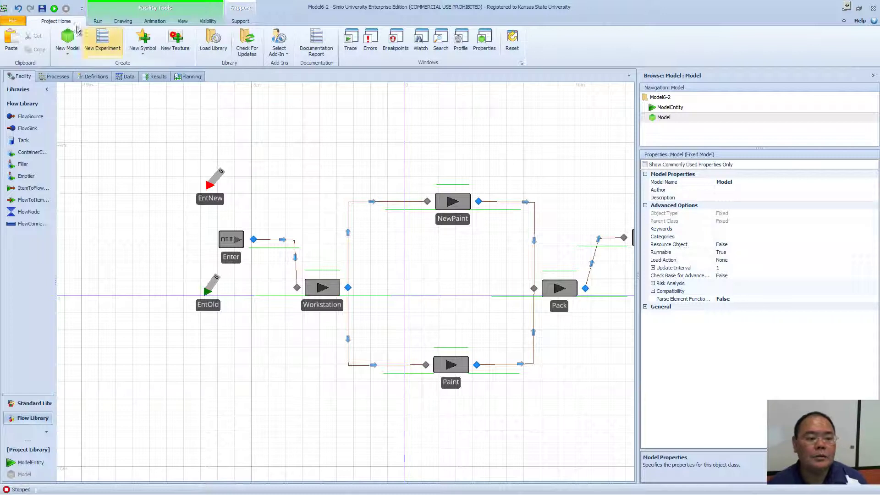
# Step: Run the model to examine the processing time labels on entities at the servers, and reset the run
pyautogui.click(54, 9)
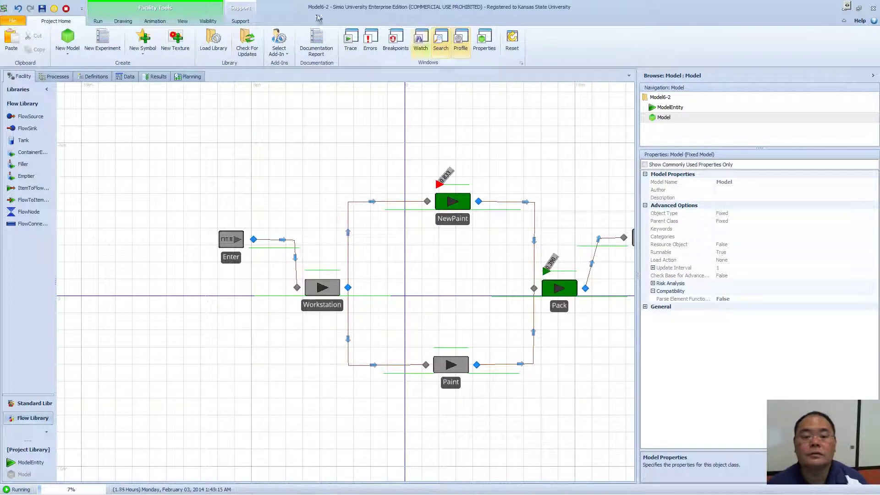
pyautogui.click(98, 21)
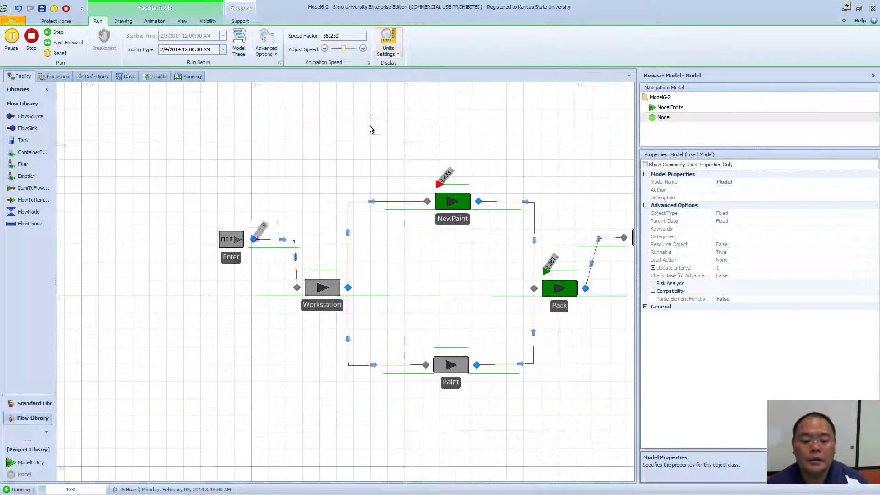
pyautogui.scroll(2, 367, 136)
pyautogui.scroll(3, 367, 136)
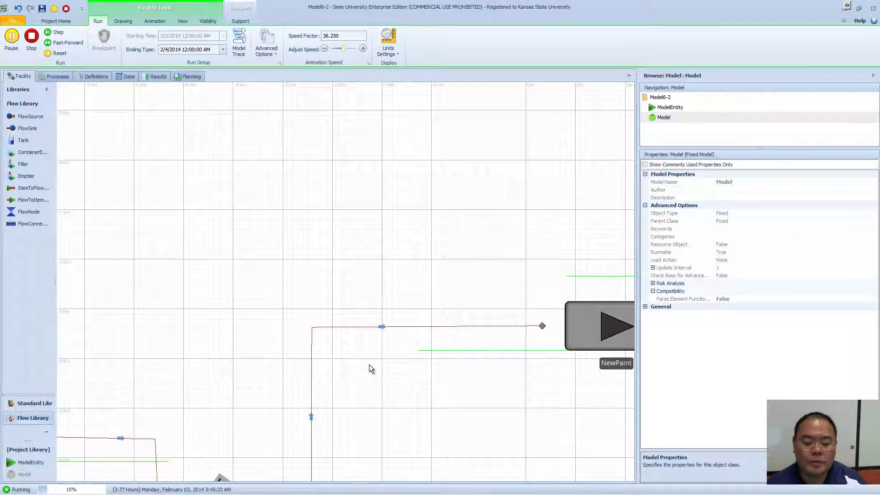
pyautogui.moveTo(369, 364); pyautogui.dragTo(403, 196)
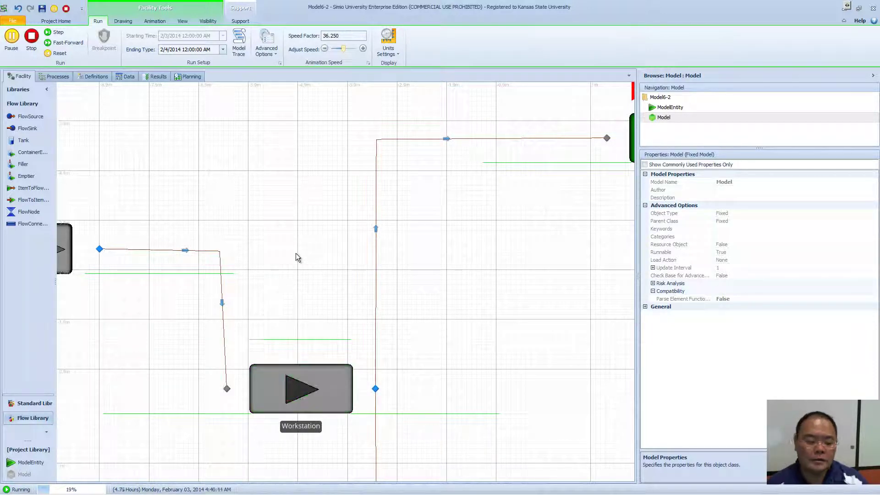
pyautogui.scroll(-3, 295, 253)
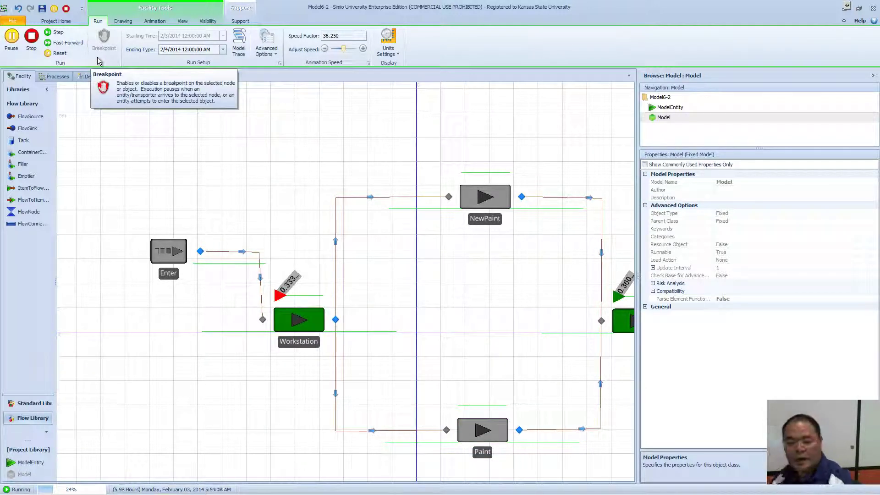
pyautogui.click(59, 53)
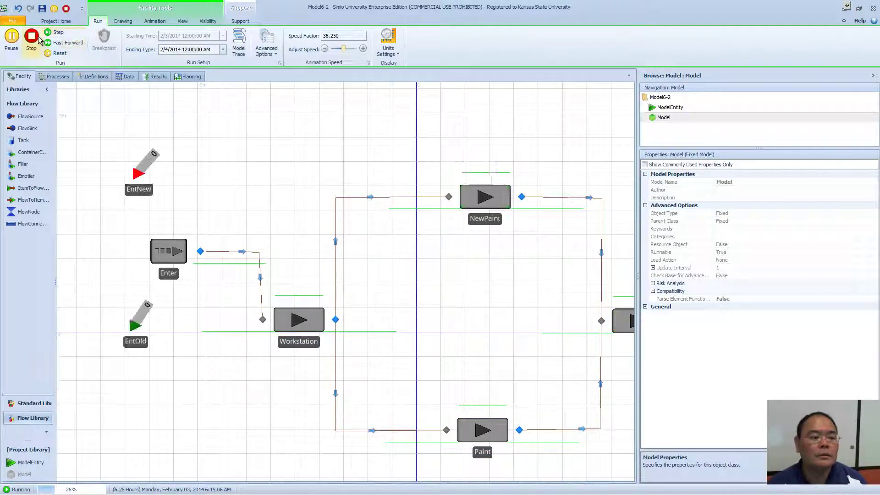
# Step: Change the MarkPT Assign step's new value to EntSeq.ProcessingTimes*60 after checking the time units in the EntSeq table
pyautogui.click(120, 77)
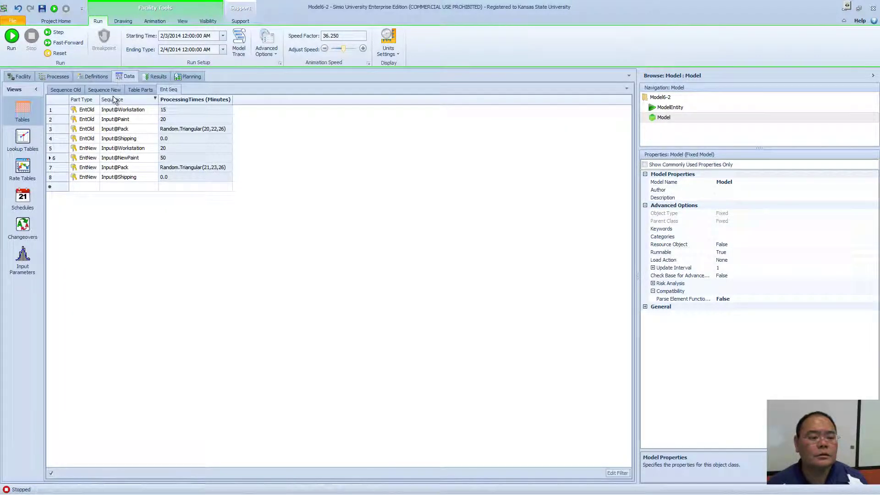
pyautogui.click(54, 76)
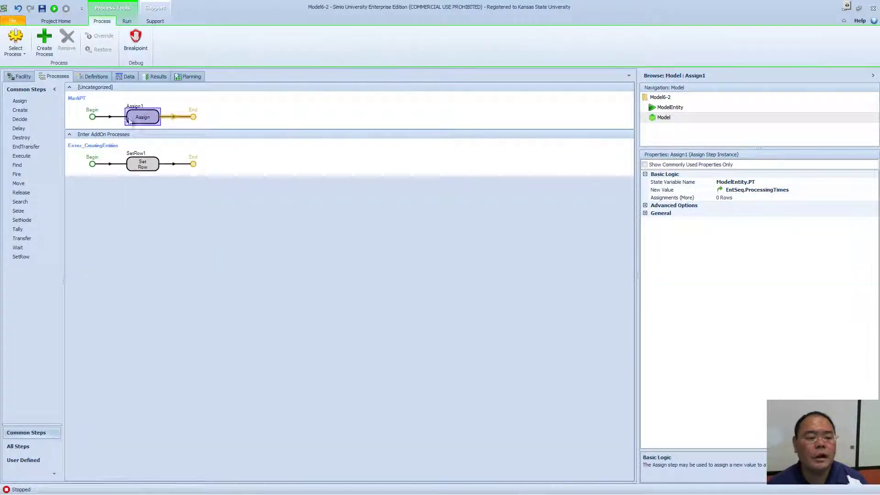
pyautogui.click(830, 192)
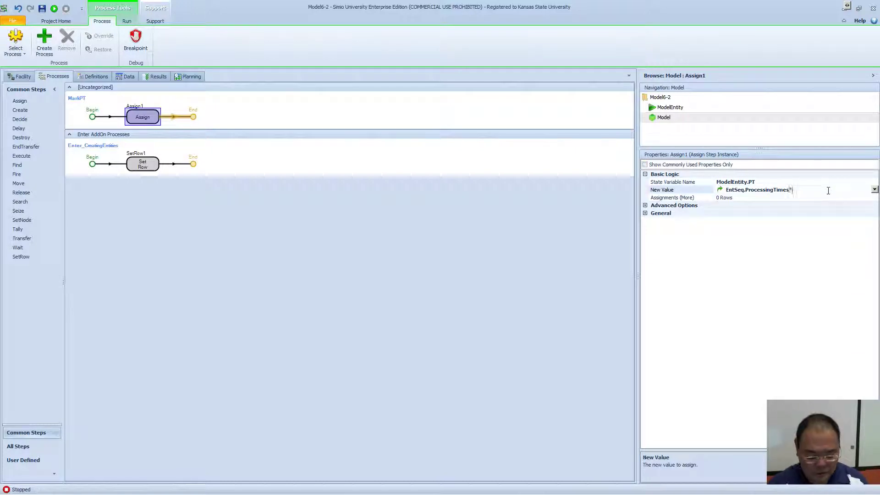
pyautogui.write('*1')
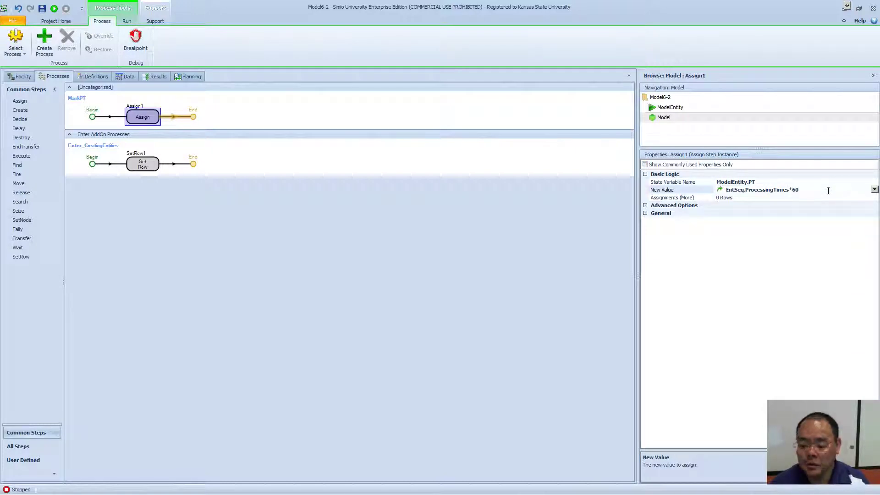
pyautogui.press('Return')
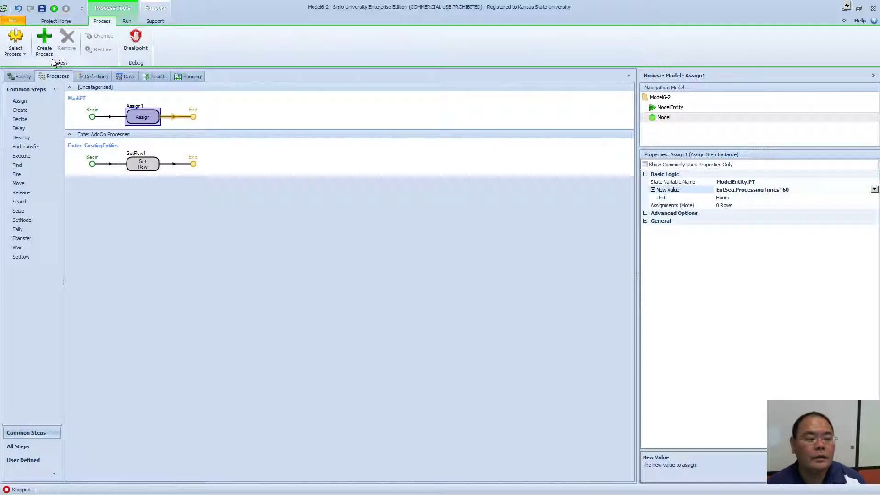
# Step: Run the model in the facility and compare the entities' PT labels with the processing times in the EntSeq table
pyautogui.click(21, 76)
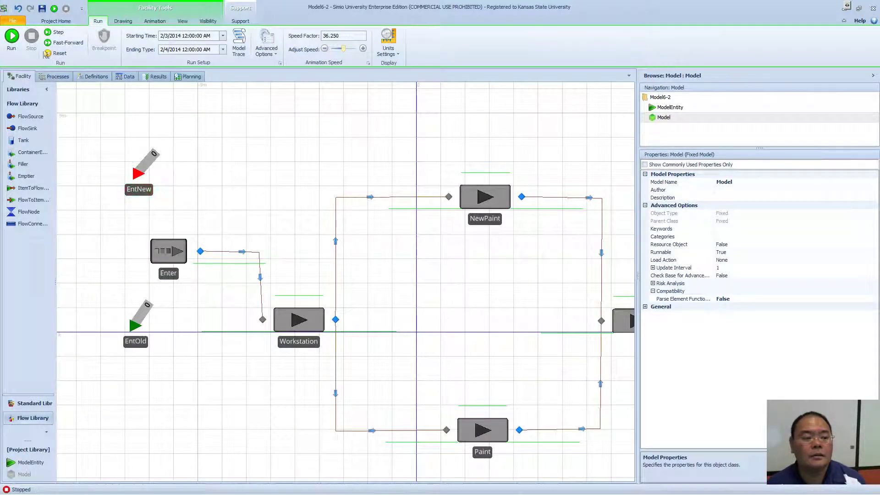
pyautogui.click(15, 39)
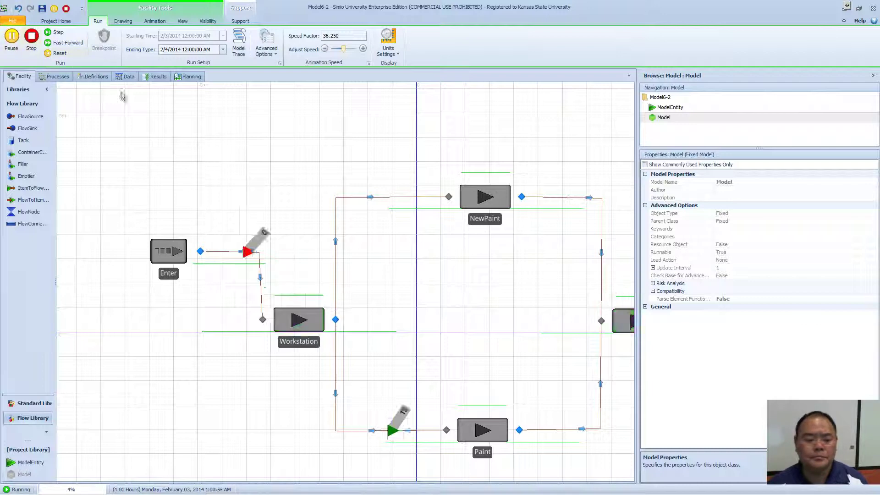
pyautogui.moveTo(252, 163); pyautogui.dragTo(177, 139)
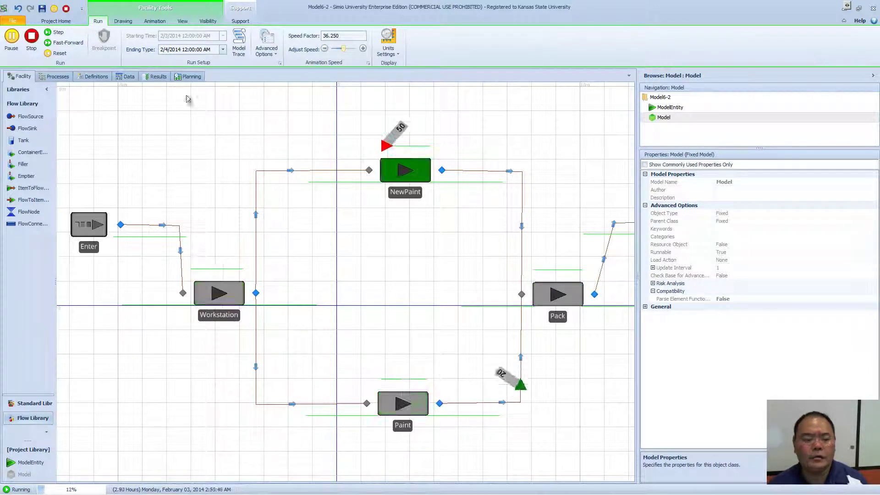
pyautogui.click(129, 77)
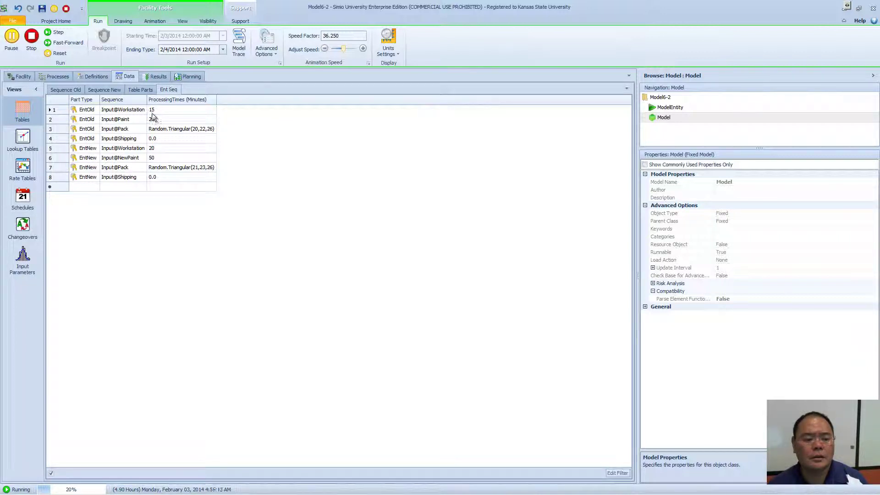
pyautogui.click(55, 77)
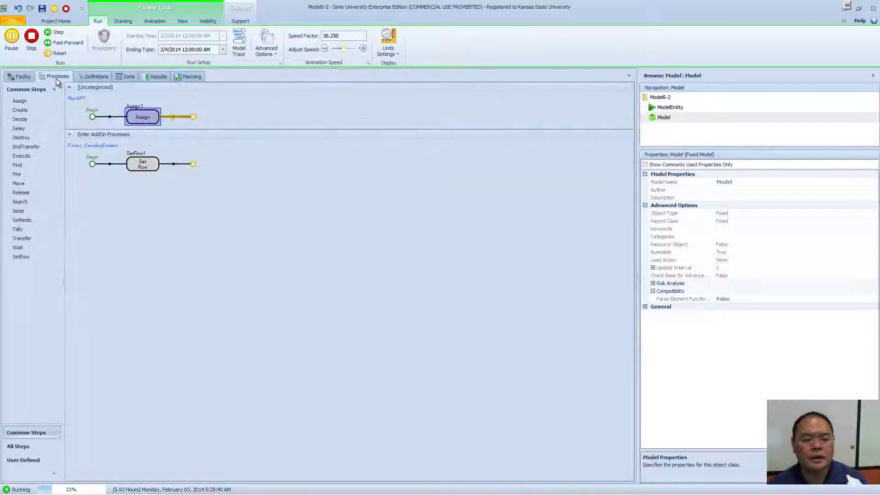
pyautogui.click(21, 76)
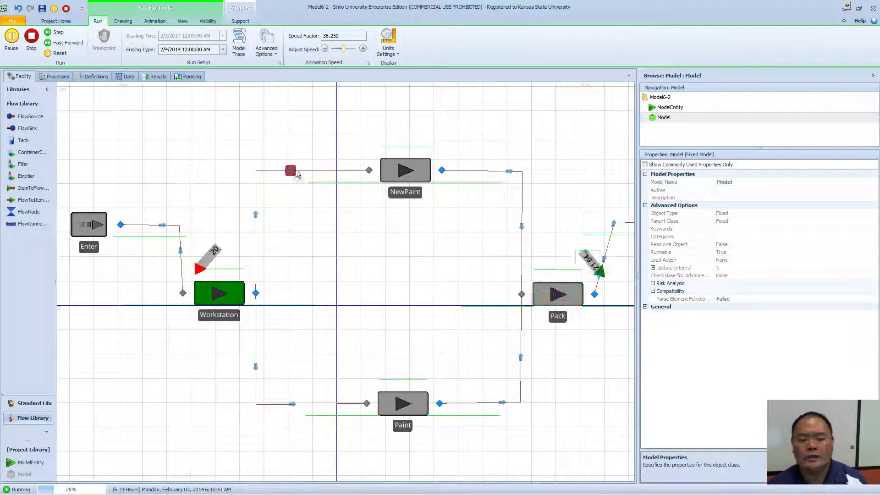
# Step: Check the NewPaint server's properties against the EntSeq table and watch the PT labels through the whole facility from Enter to Shipping
pyautogui.click(390, 191)
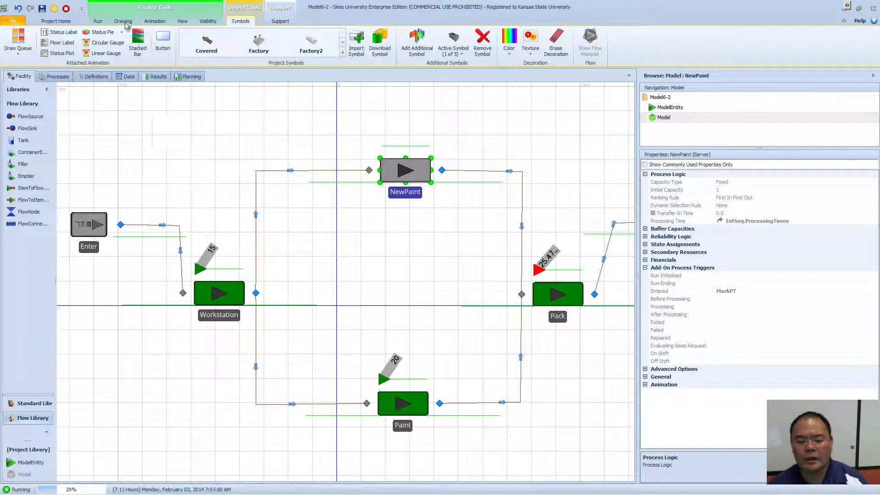
pyautogui.click(125, 77)
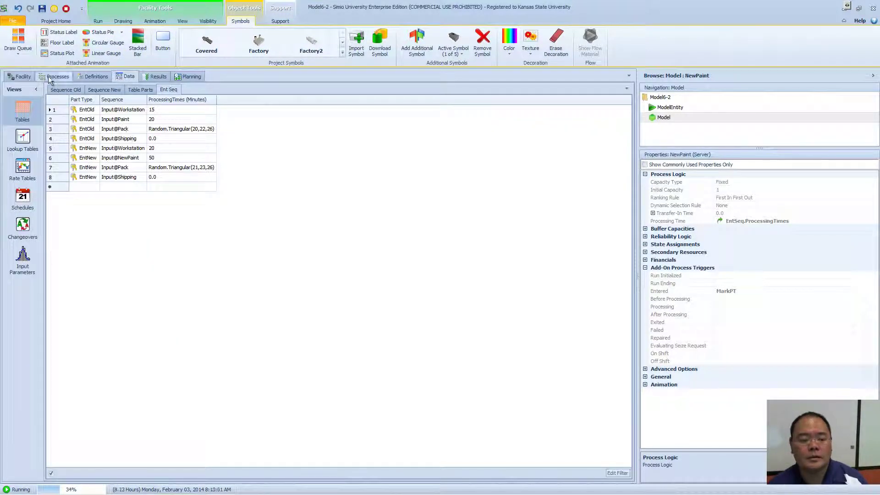
pyautogui.click(21, 76)
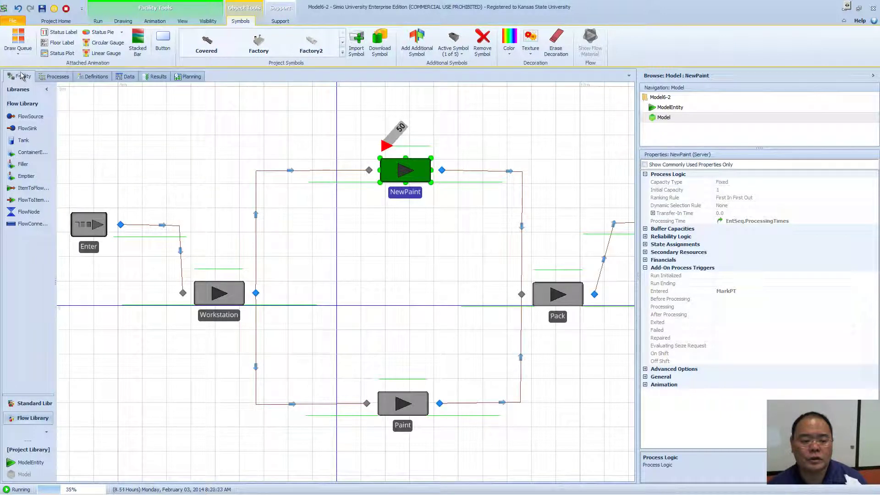
pyautogui.click(144, 185)
pyautogui.scroll(-2, 146, 185)
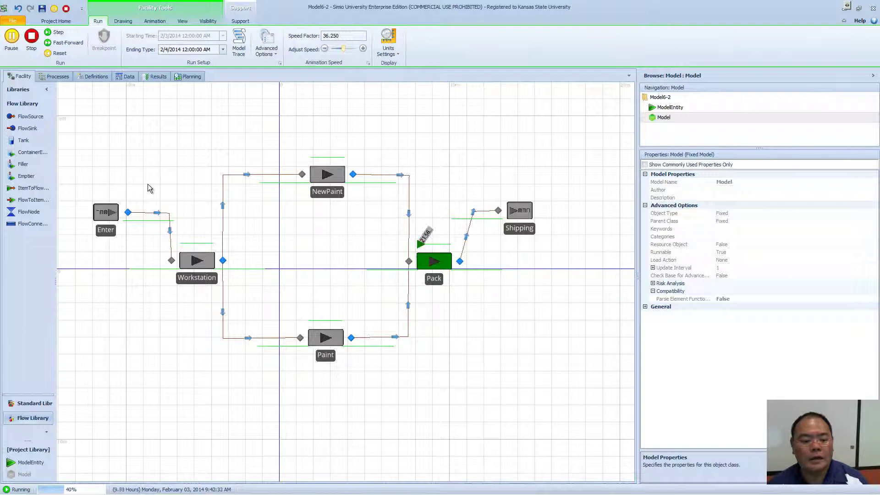
pyautogui.moveTo(148, 183); pyautogui.dragTo(183, 184)
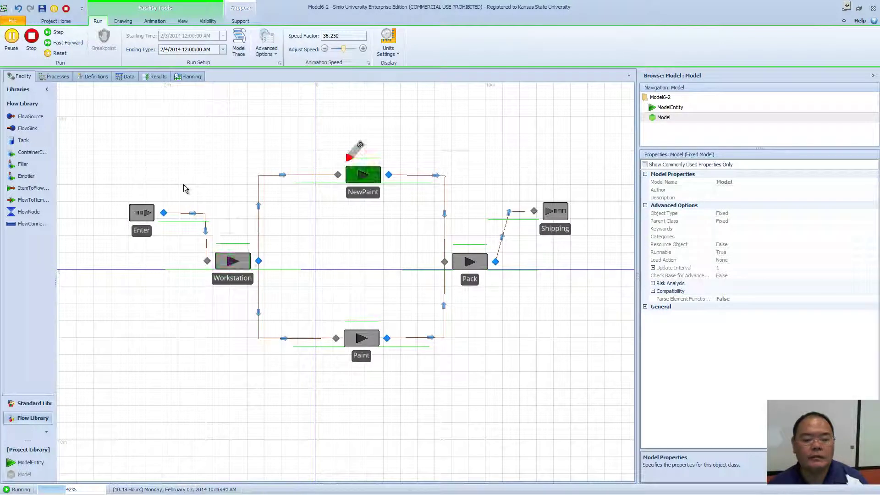